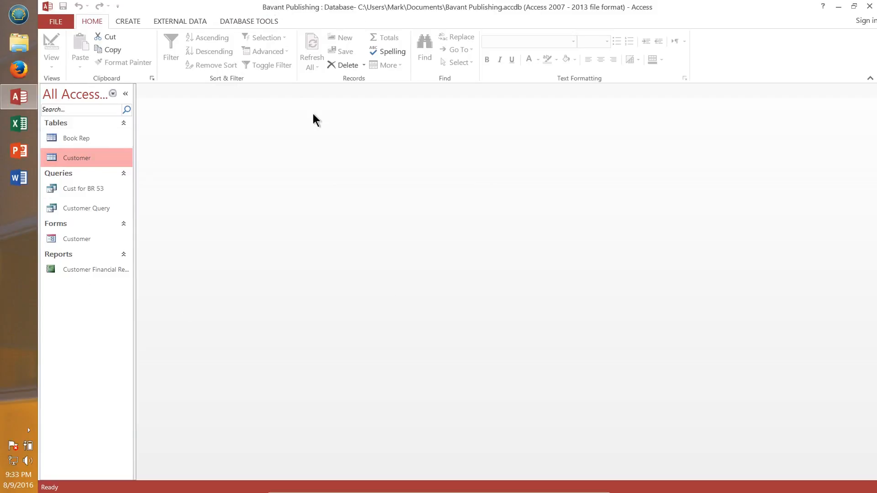
Step: Open the Book Rep and Customer tables to examine their records, then close both tables
double_click(72, 138)
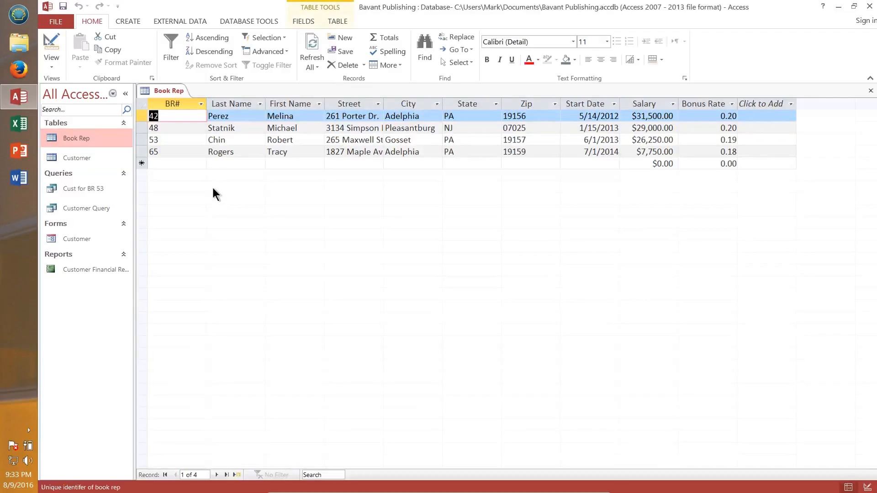
double_click(78, 158)
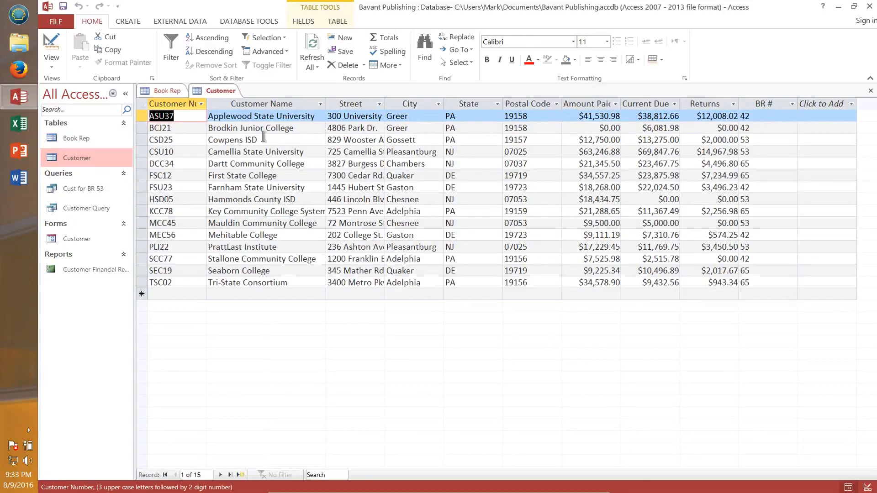
click(167, 91)
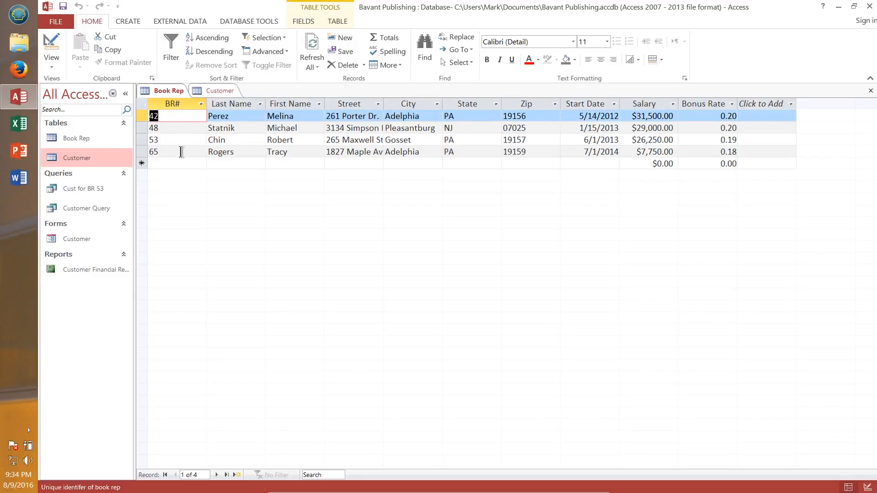
click(237, 116)
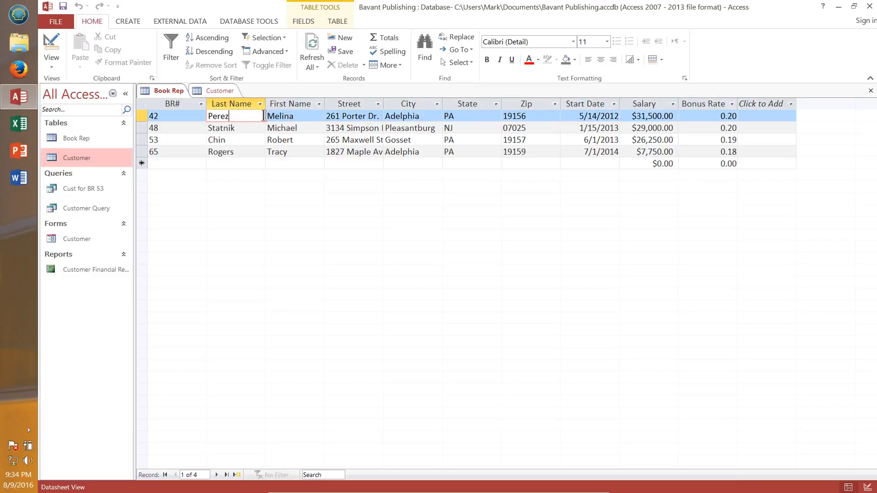
click(223, 91)
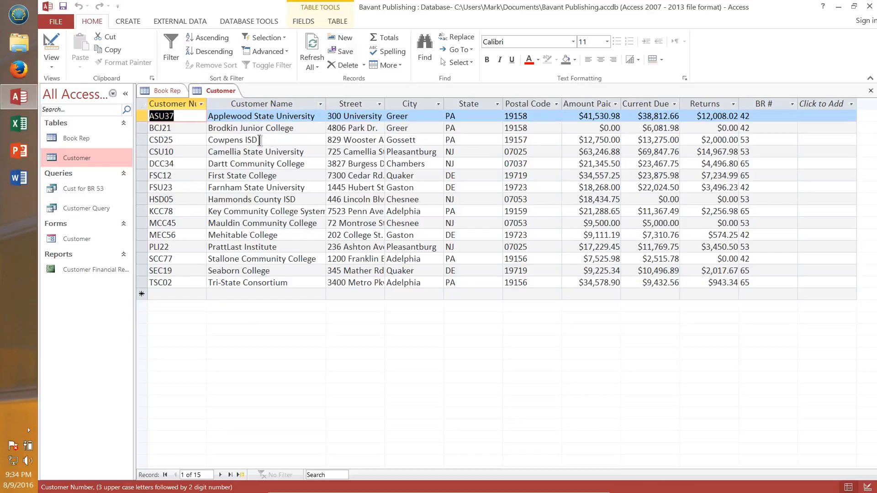
click(872, 92)
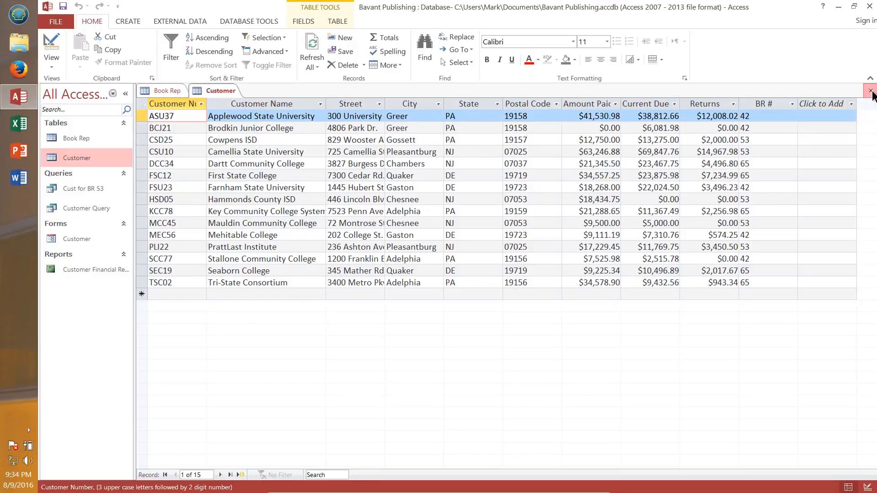
click(871, 91)
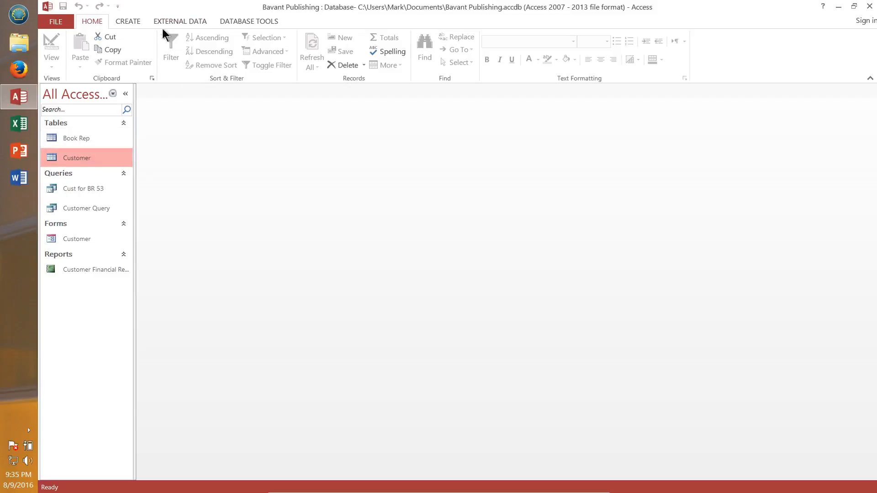
Step: Start a new query in Design view and add the Customer table to it
click(128, 21)
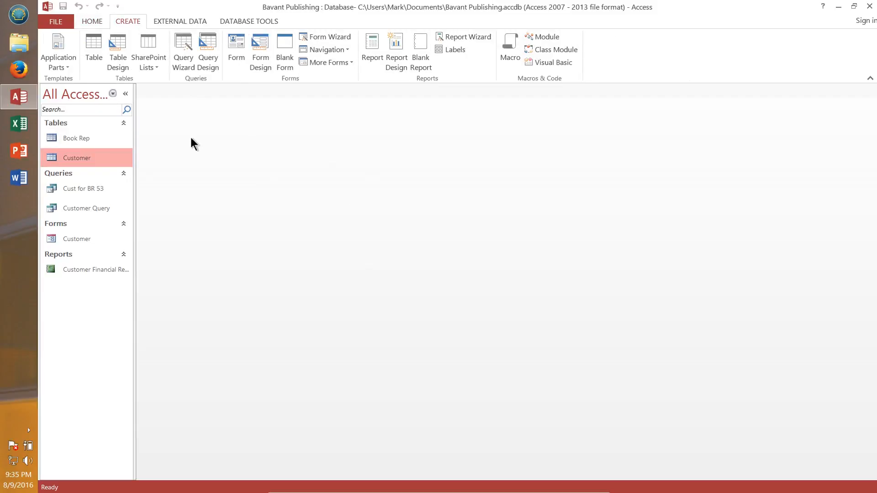
click(215, 46)
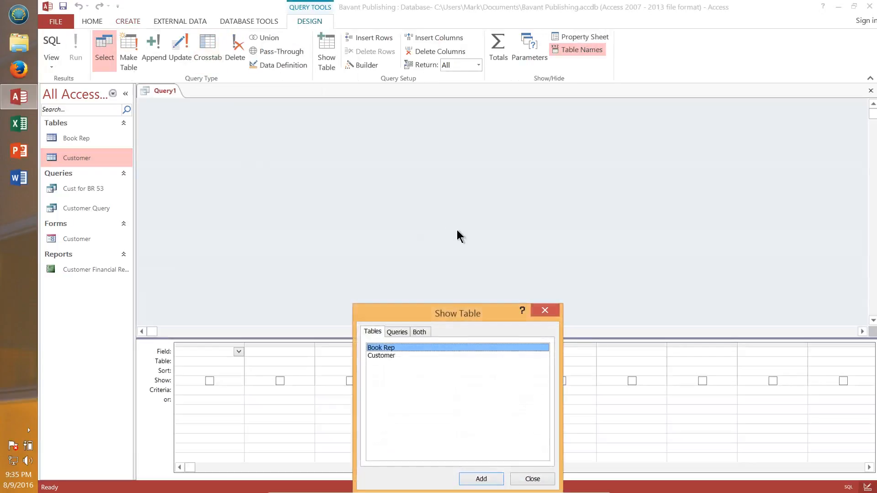
drag(445, 313, 384, 130)
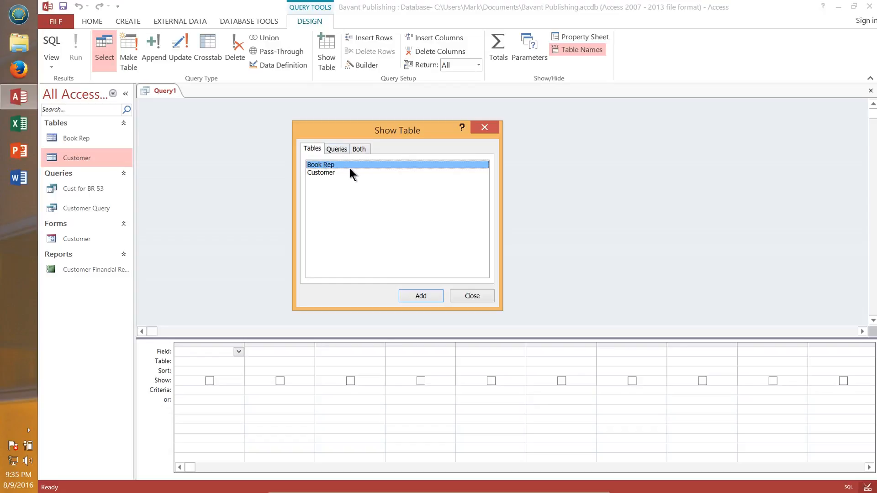
click(324, 173)
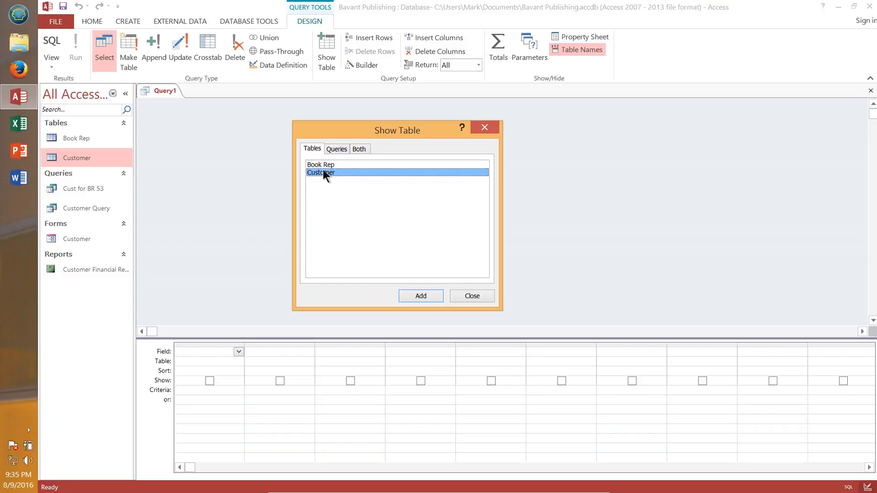
click(422, 294)
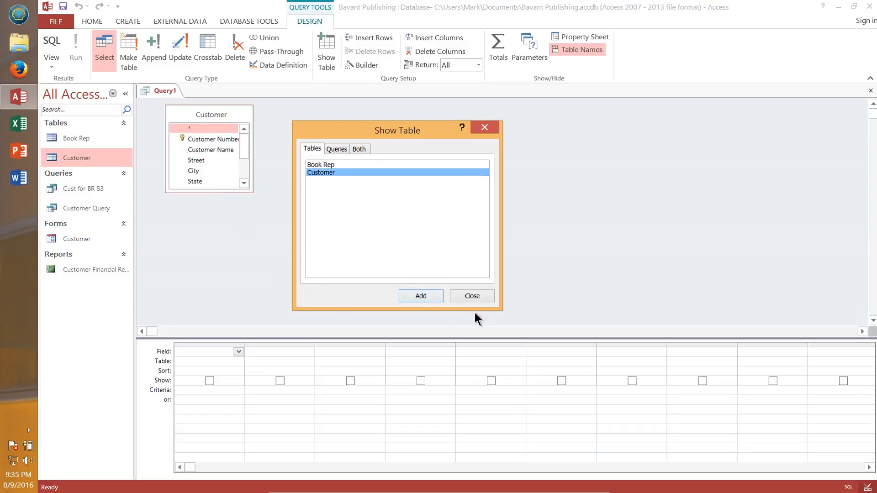
click(474, 296)
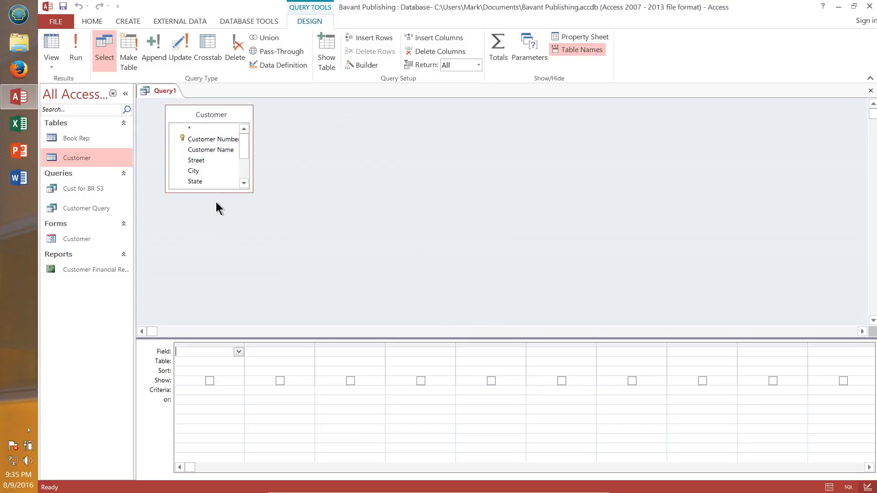
Step: Add Customer Number, Customer Name, Amount Paid and Current Due fields from the Customer table to the query grid
drag(216, 193, 235, 276)
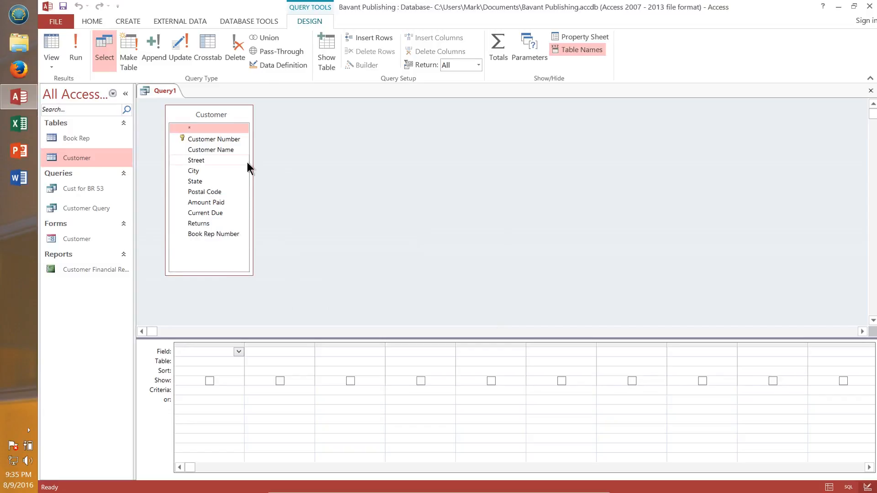
drag(218, 274, 224, 213)
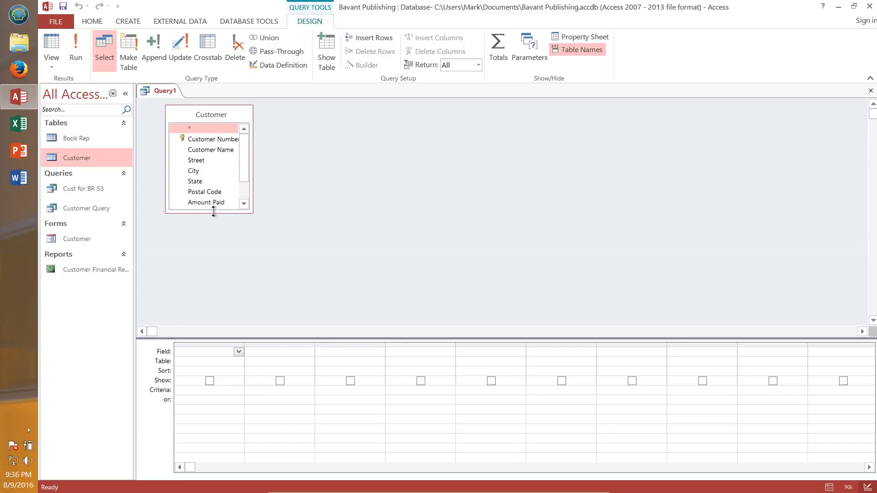
drag(213, 211, 221, 253)
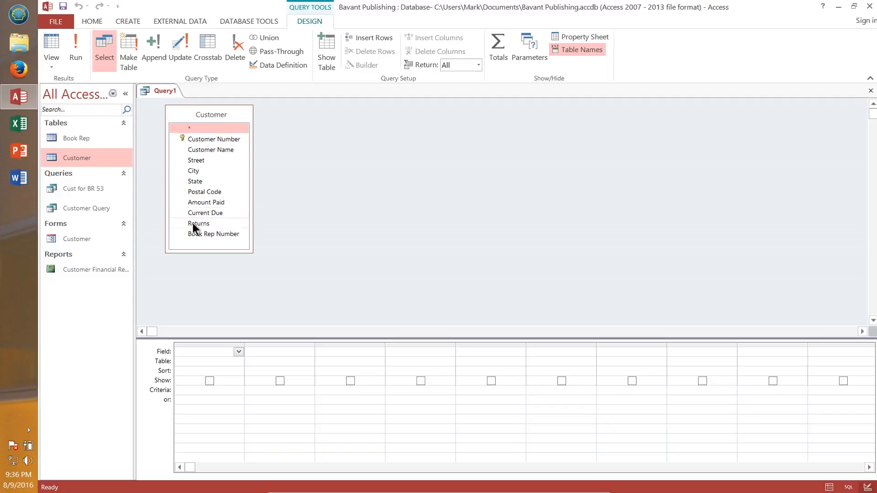
click(210, 139)
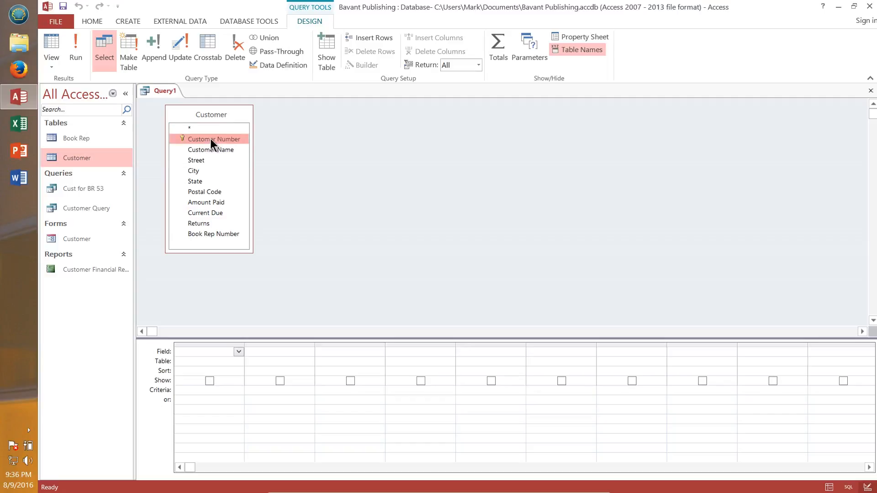
double_click(210, 139)
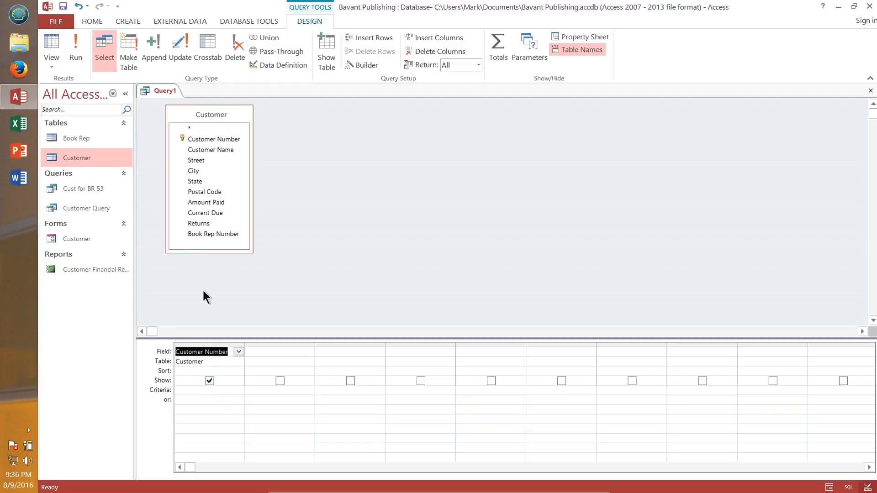
double_click(214, 146)
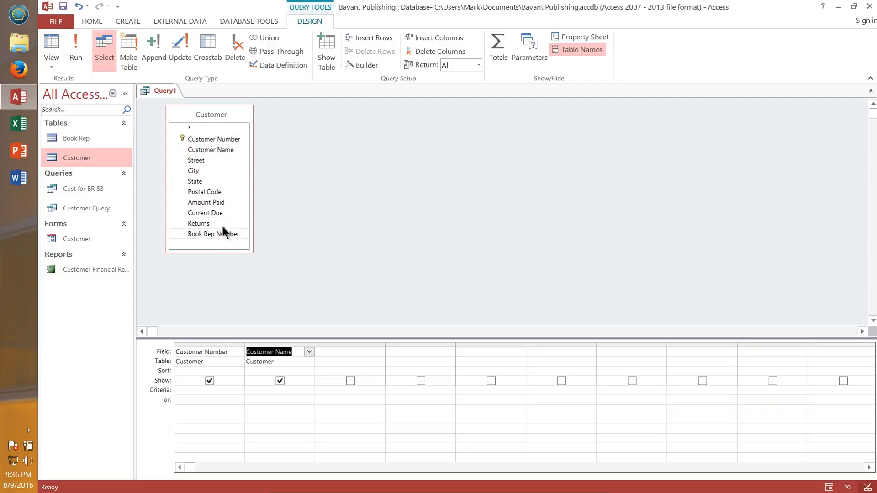
double_click(214, 202)
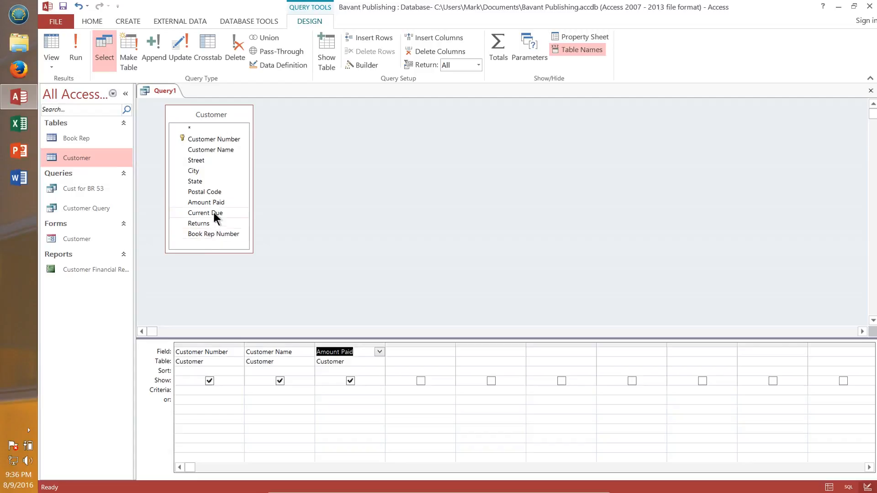
double_click(214, 214)
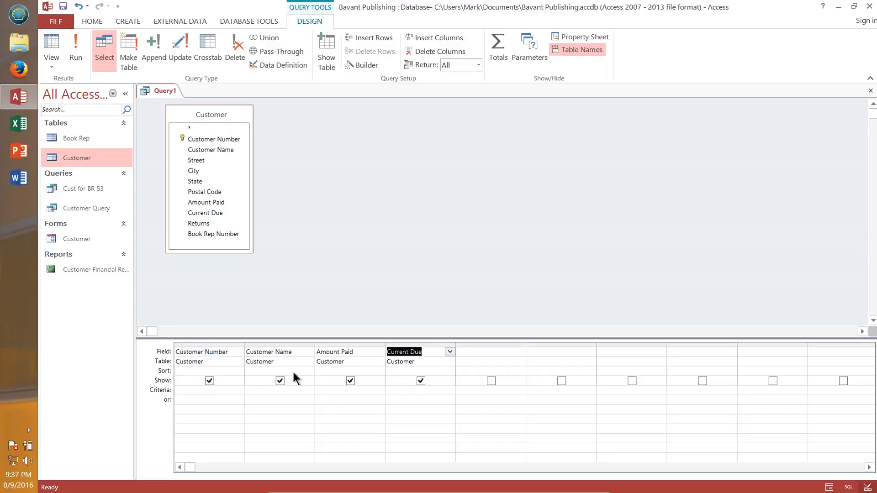
Step: Set the Customer Number criterion to CSU10 and run the query
click(223, 394)
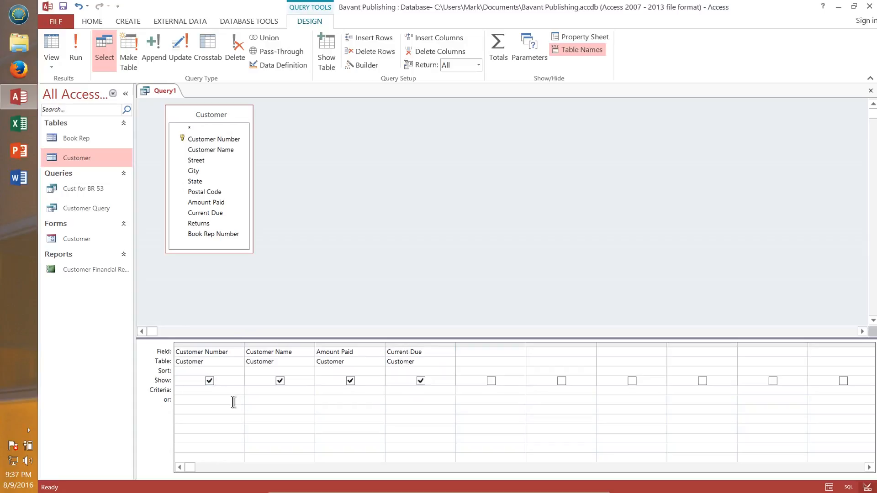
text(CSU10)
click(76, 52)
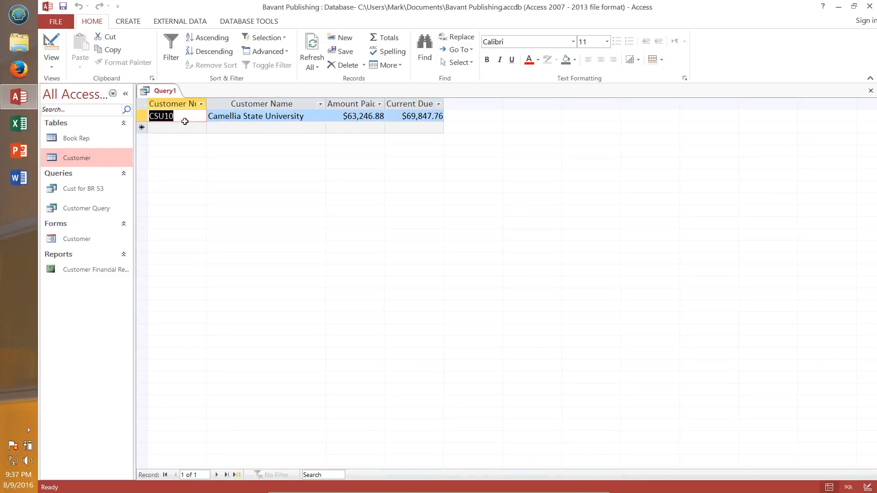
click(185, 117)
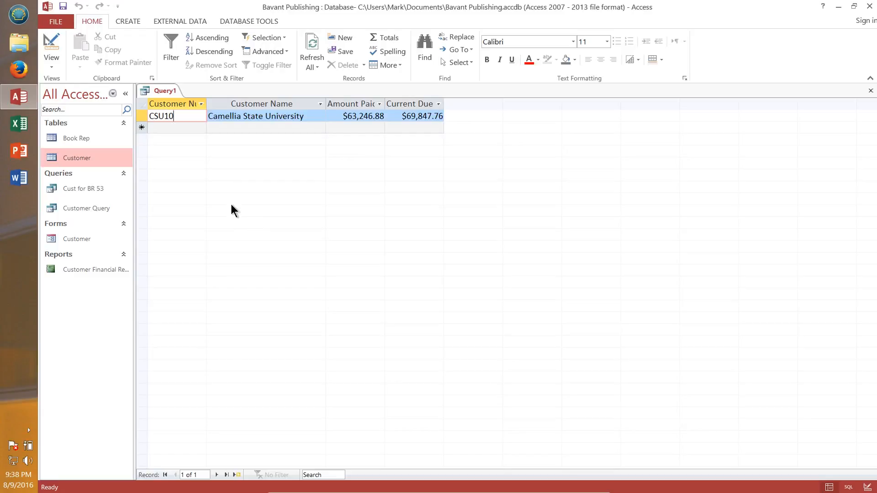
click(196, 129)
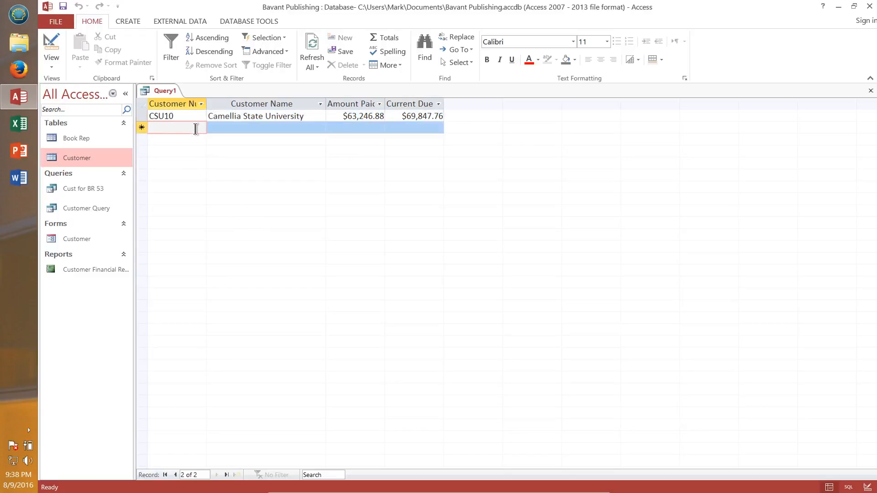
click(189, 116)
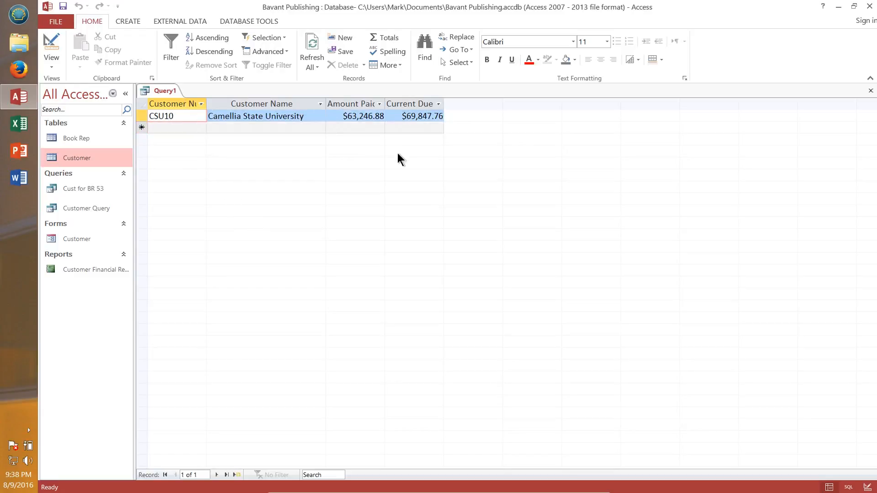
Step: Save the query as CSU10 current due query
click(63, 6)
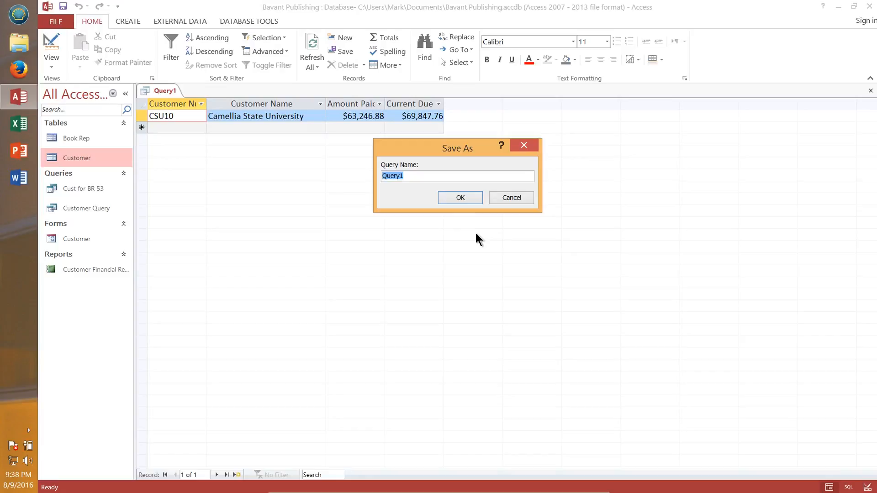
text(CSU10)
text(custo)
key(BackSpace)
key(BackSpace)
key(BackSpace)
text(rren)
key(BackSpace)
text(t due query)
click(457, 201)
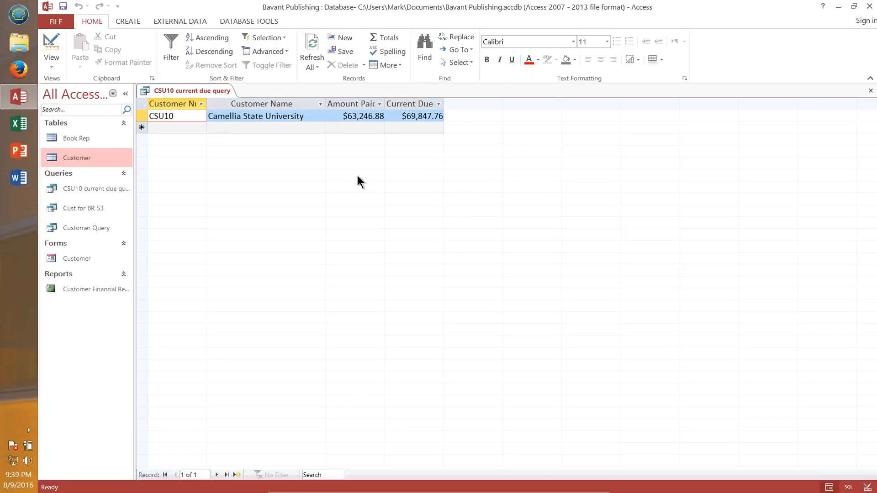
Step: Return to Design view and clear the CSU10 criterion from the Customer Number column
click(51, 48)
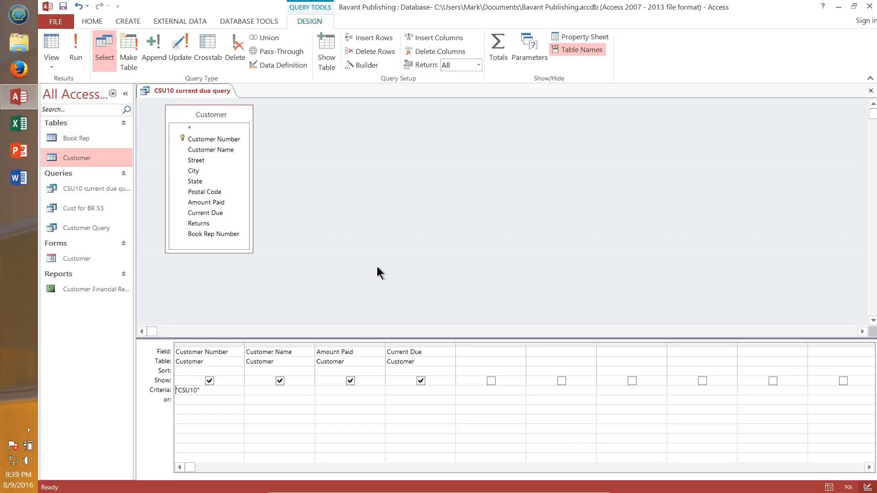
click(227, 391)
key(BackSpace)
key(BackSpace)
key(BackSpace)
key(BackSpace)
key(BackSpace)
key(BackSpace)
Step: Save a copy of the current query as a new query named Wildcard Query
click(62, 21)
click(60, 22)
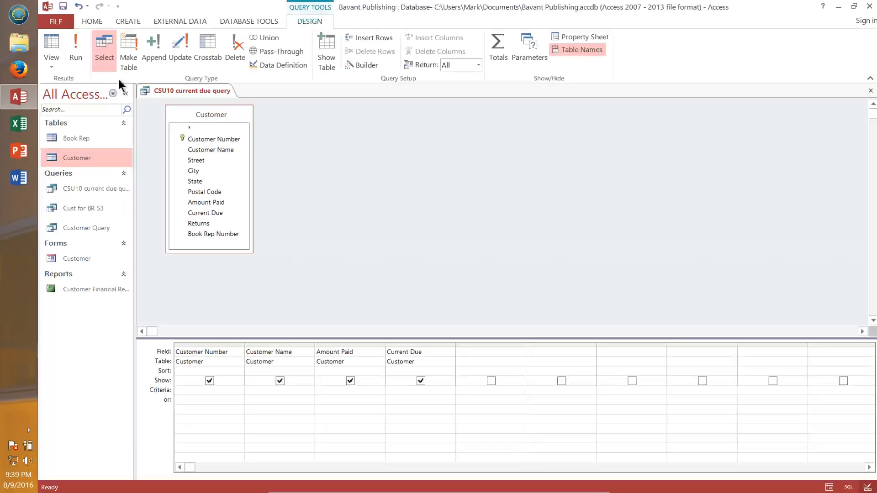
click(58, 23)
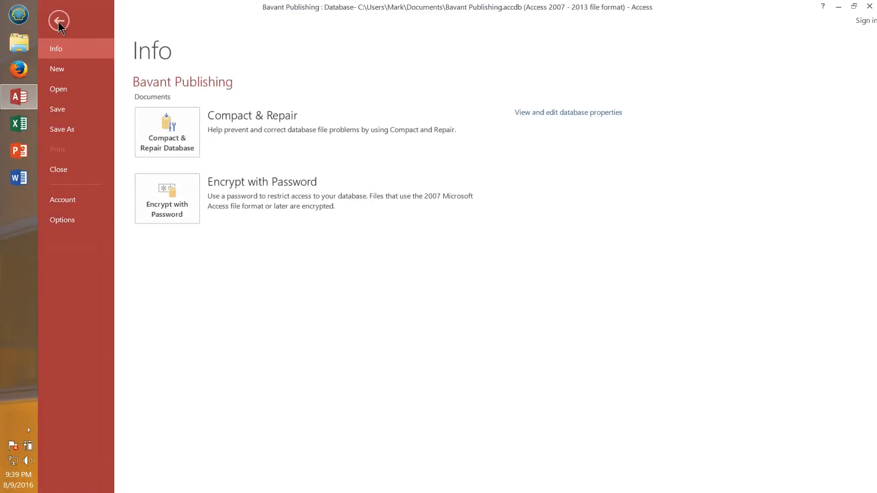
click(64, 132)
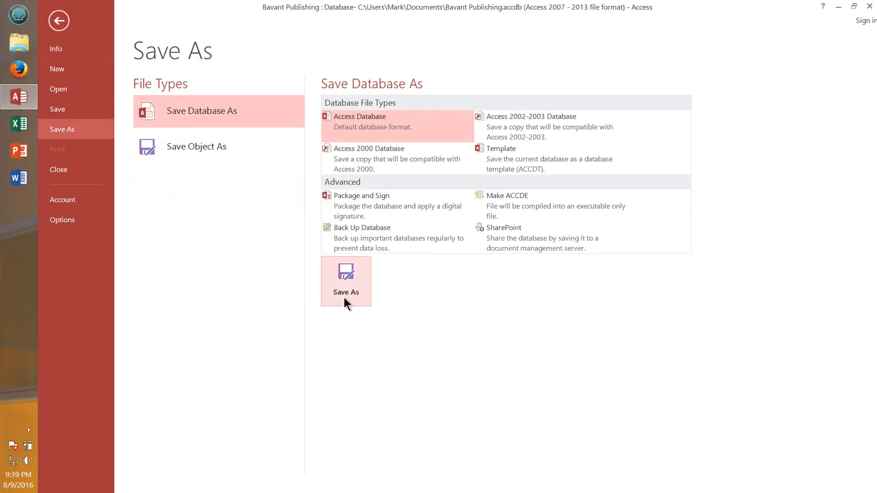
click(208, 142)
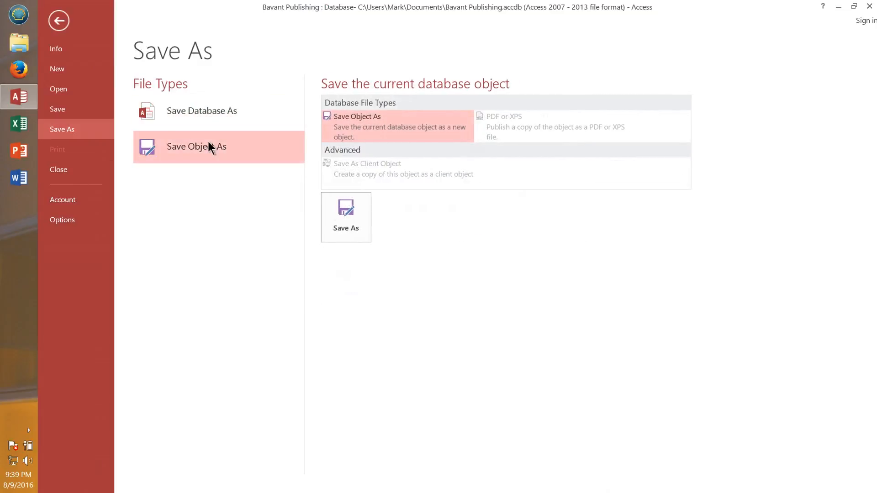
click(356, 218)
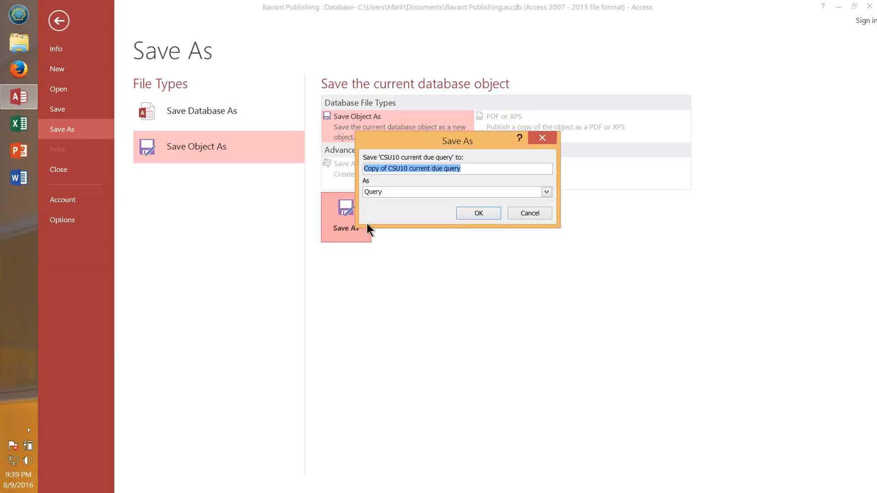
text(W)
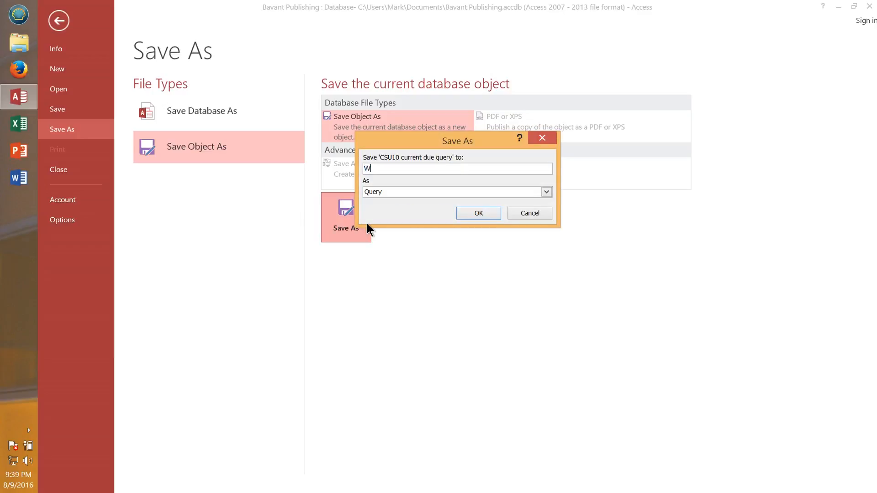
text(ildcard Query)
click(478, 213)
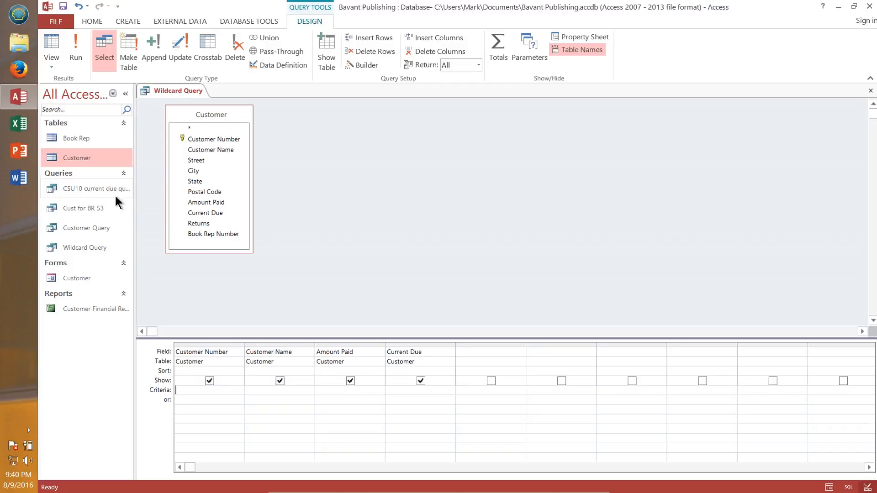
Step: Set the Customer Name criterion to S*, run the query, and close it
click(260, 391)
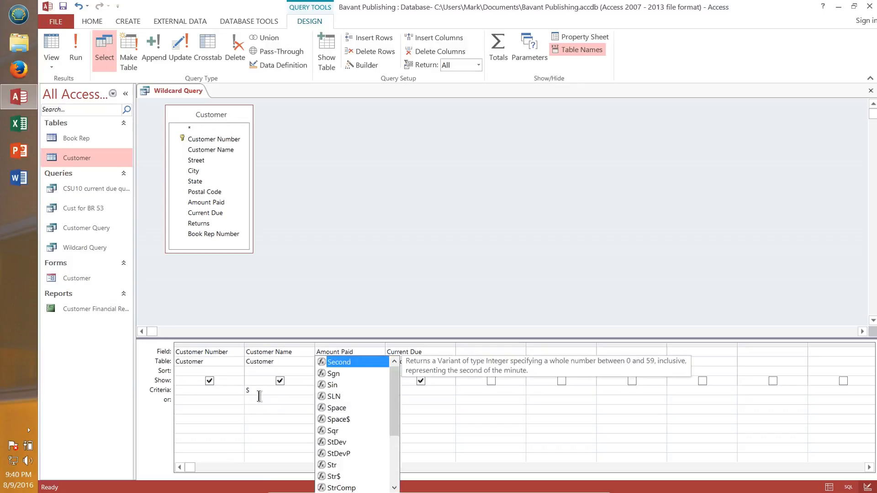
text(*)
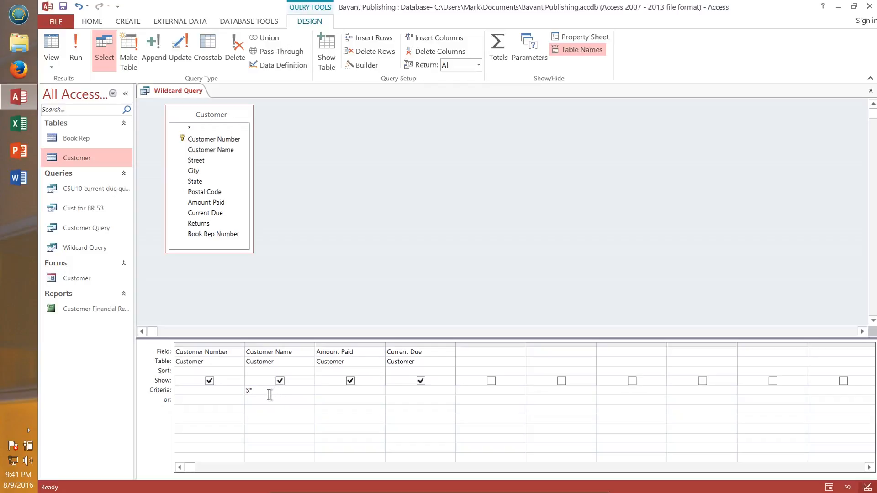
click(75, 54)
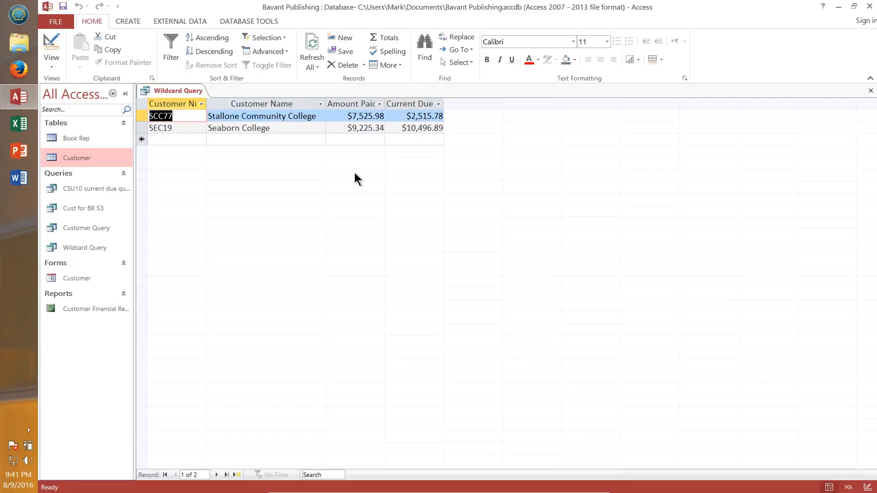
click(870, 91)
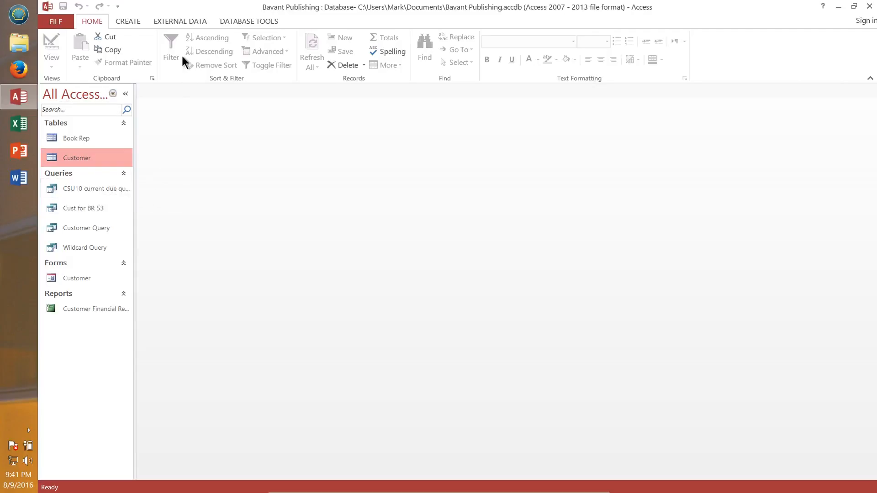
Step: Start a new query in Design view and add the Customer table to it
click(130, 20)
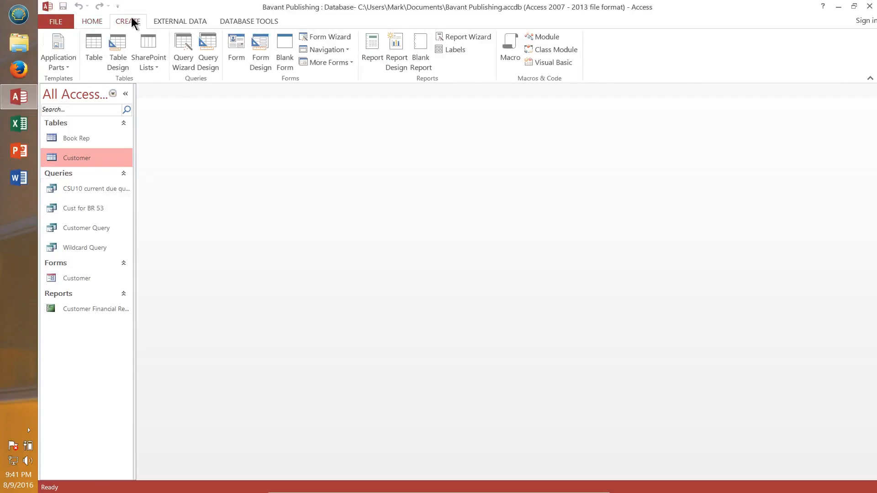
click(209, 51)
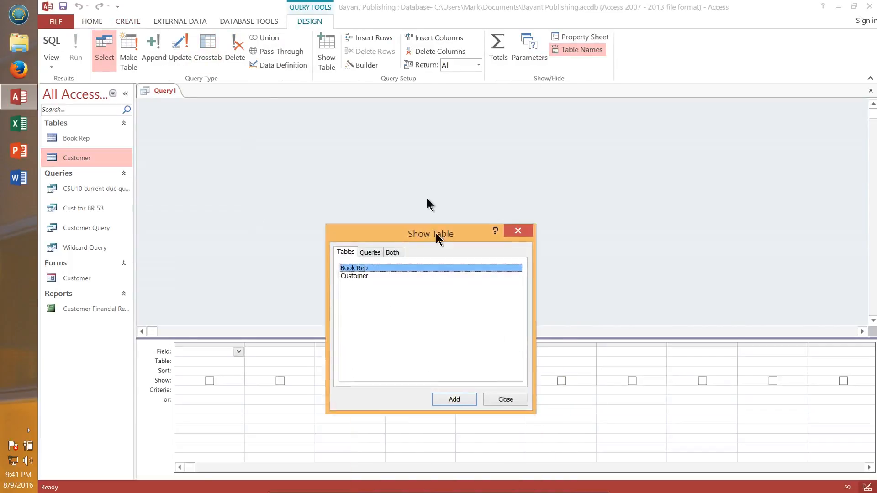
click(345, 189)
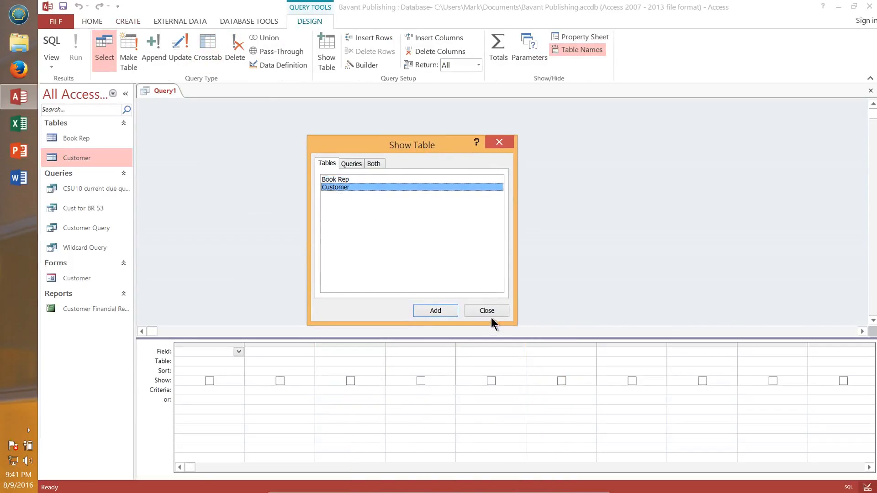
click(437, 312)
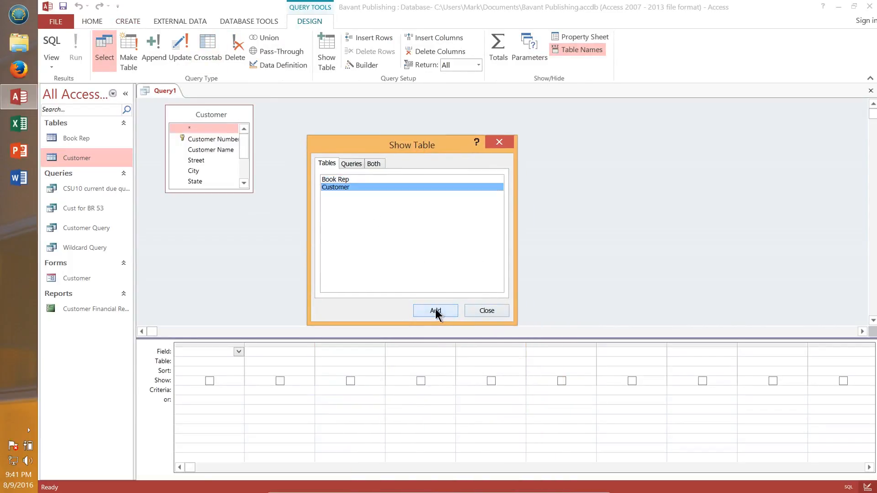
click(506, 313)
drag(224, 192, 247, 278)
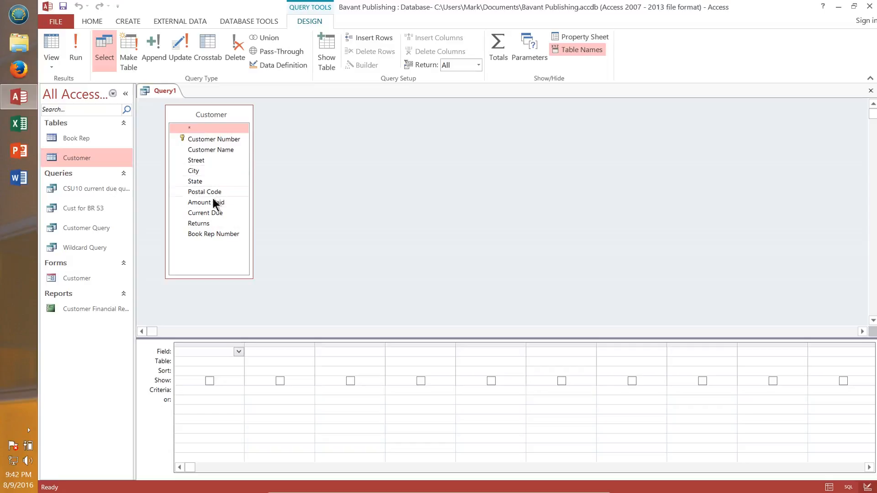
Step: Add the Customer Number, Customer Name, Amount Paid, Current Due and City fields to the query grid
double_click(216, 140)
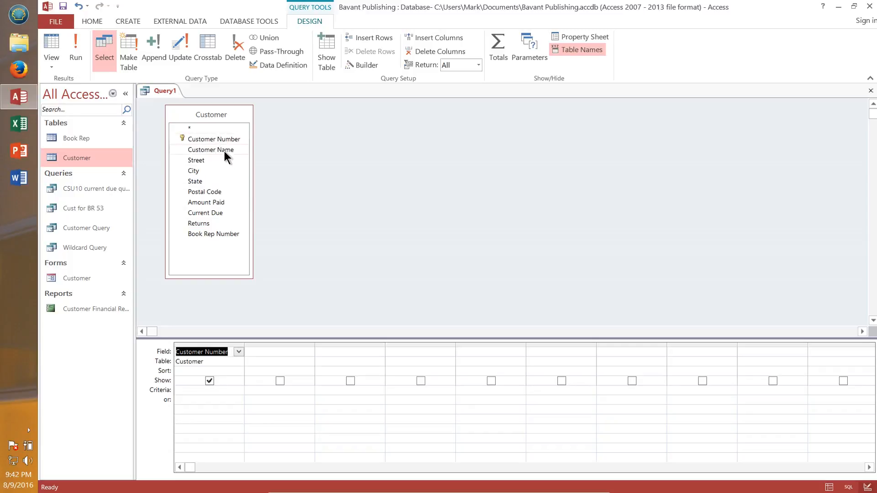
double_click(224, 150)
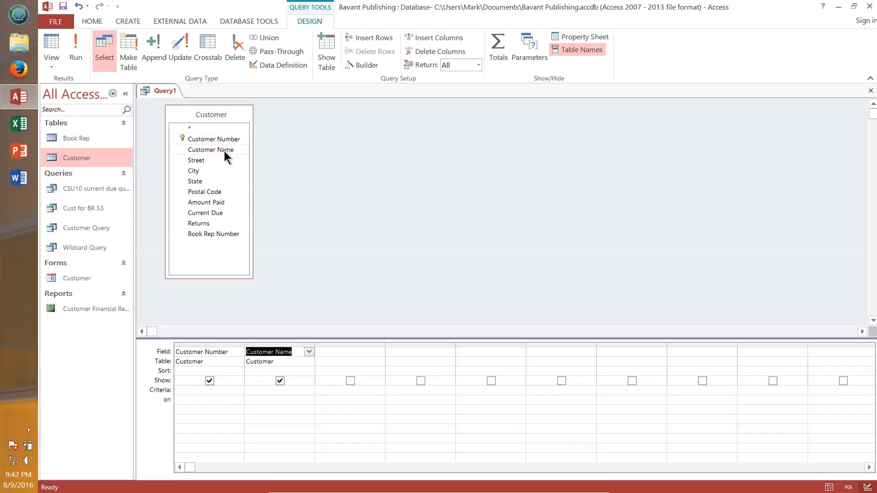
double_click(213, 201)
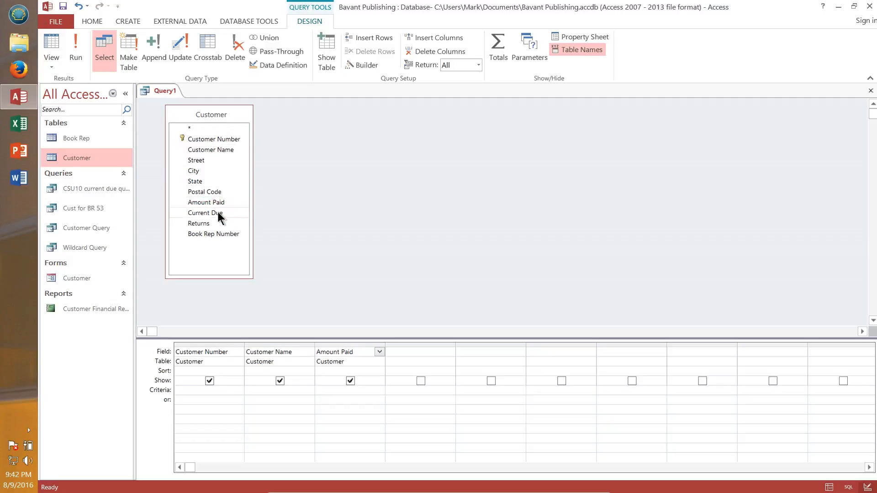
double_click(218, 213)
double_click(196, 170)
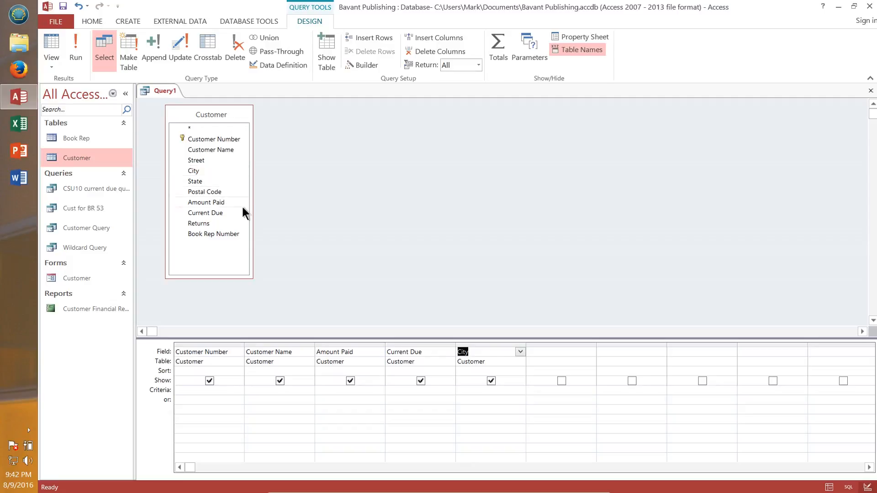
Step: Set the City criterion to Gaston with the City field hidden from display, and run the query
click(475, 391)
text(Gaston)
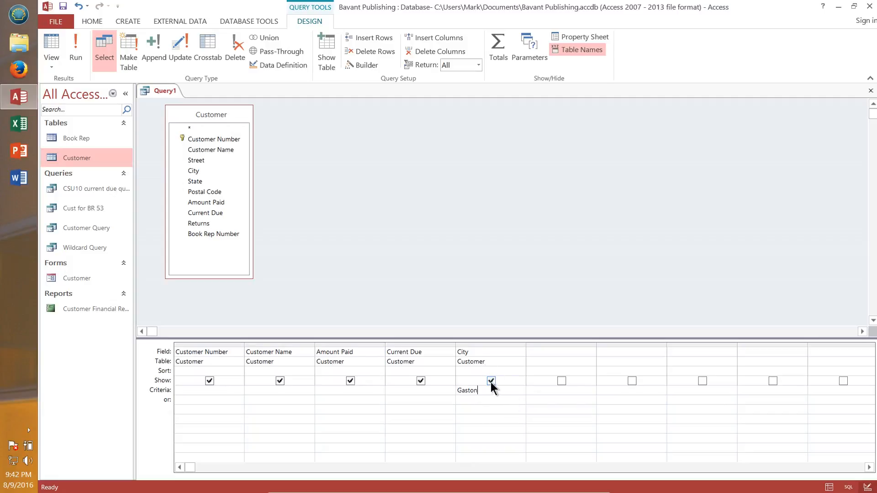
click(491, 381)
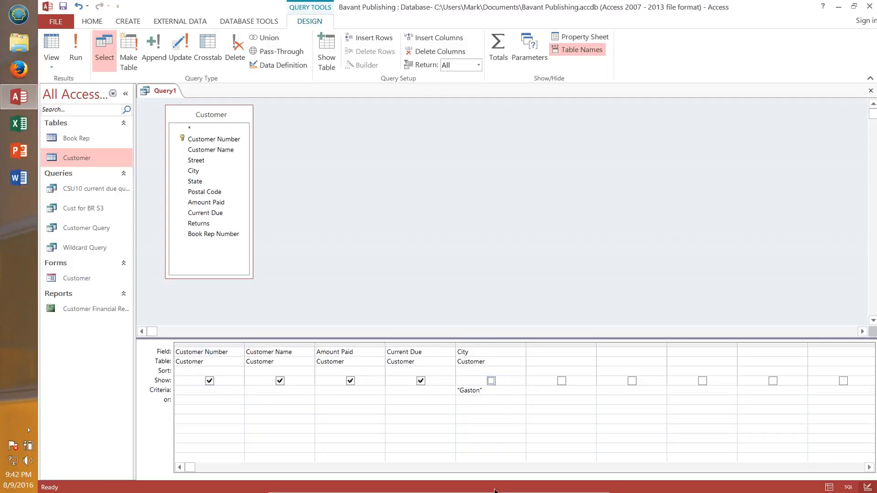
click(75, 46)
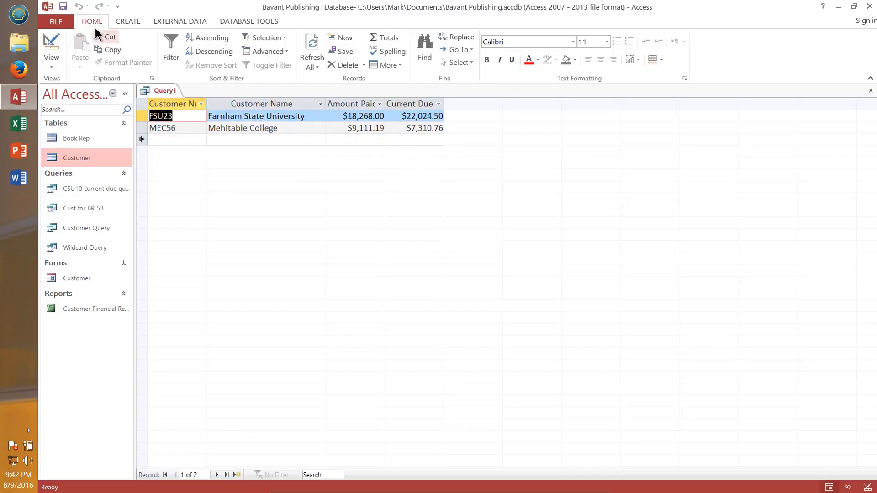
Step: Run the query with the City field shown for comparison, then return to Design view
click(51, 44)
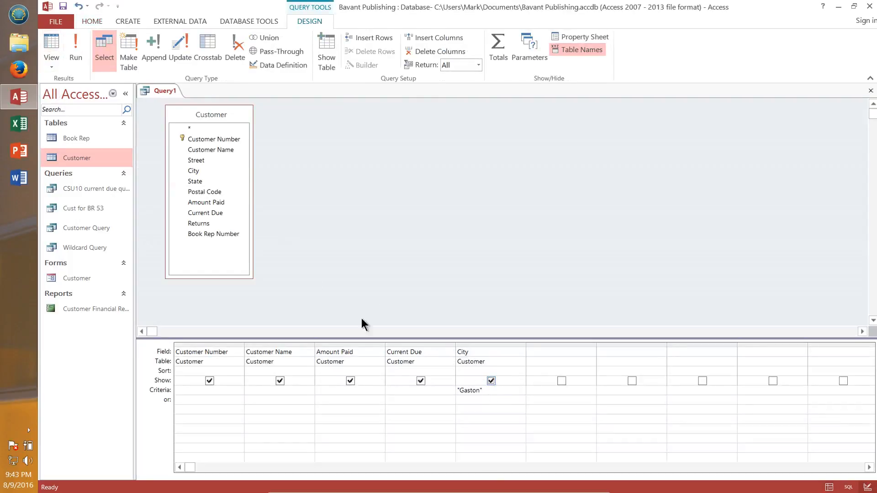
click(75, 46)
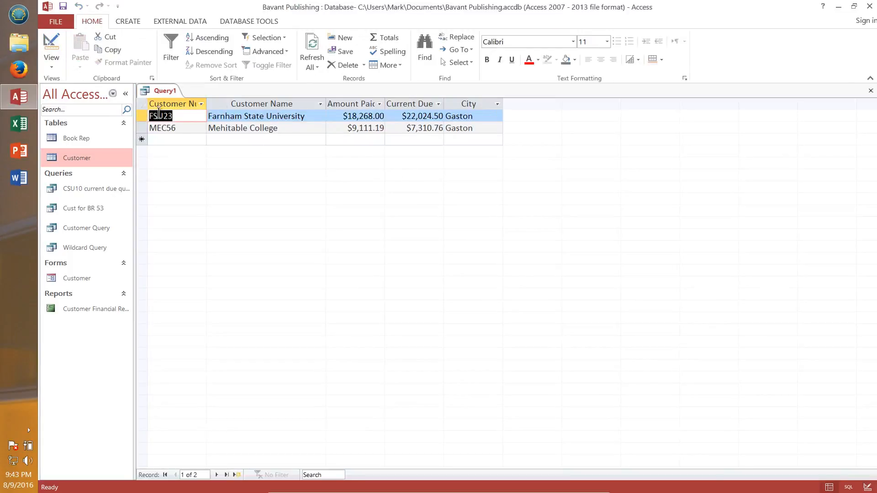
click(174, 116)
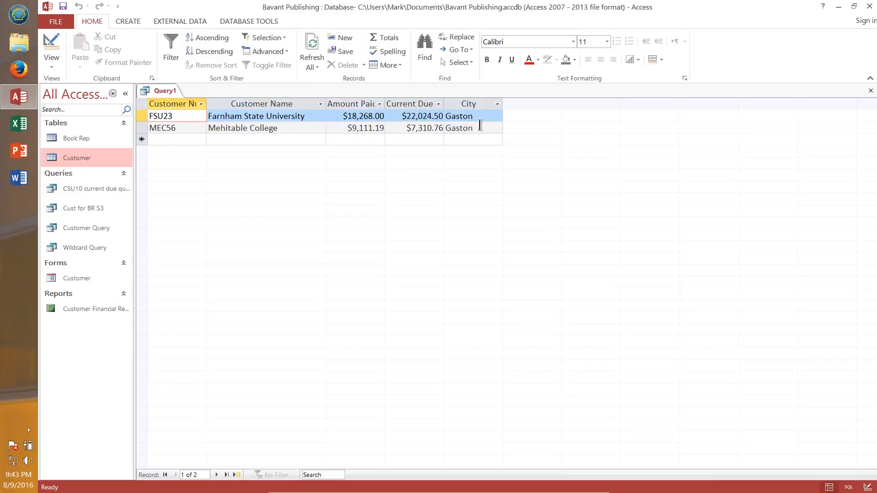
click(51, 46)
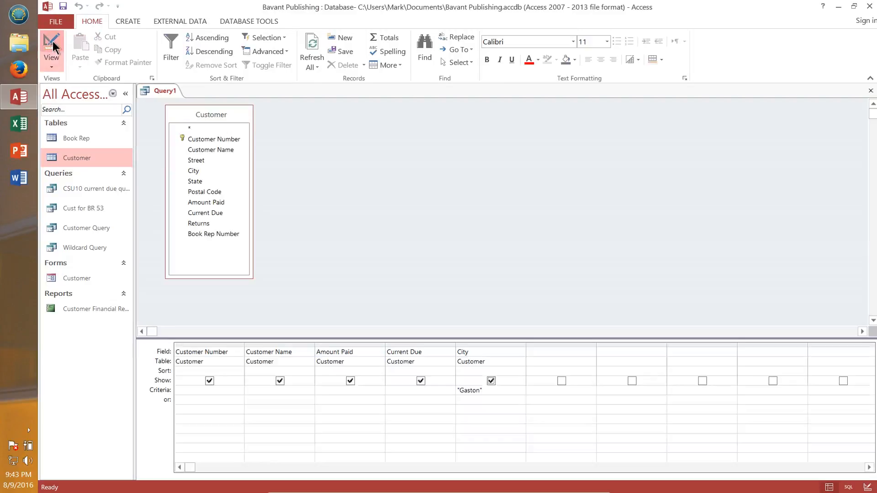
Step: Hide the City field from display and save the query as Hide a Field from Display
click(492, 381)
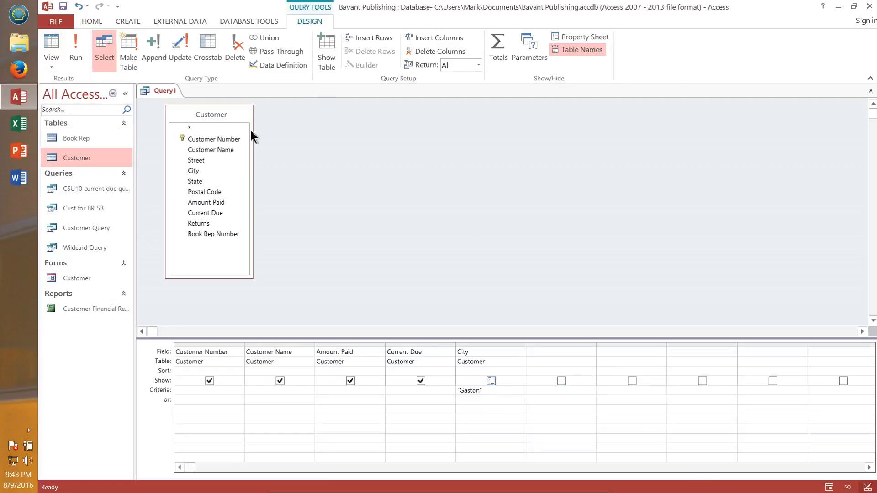
click(64, 8)
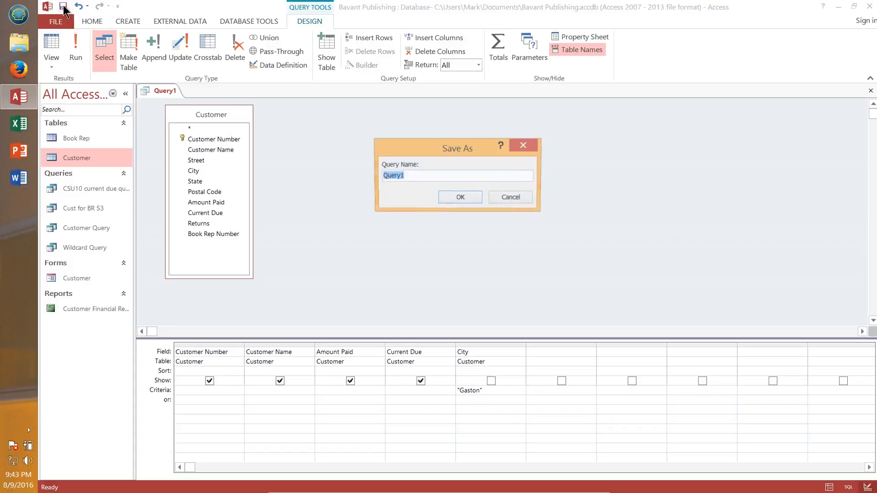
text(H)
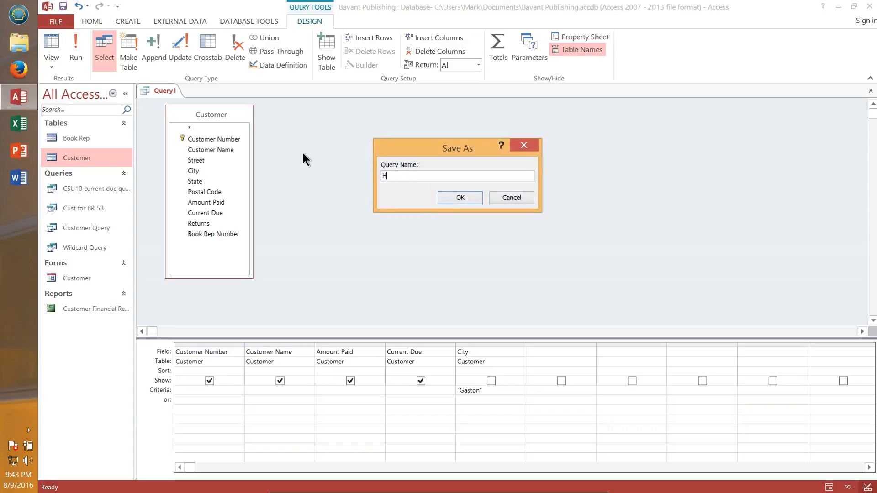
text(ide a Field from Display)
click(463, 197)
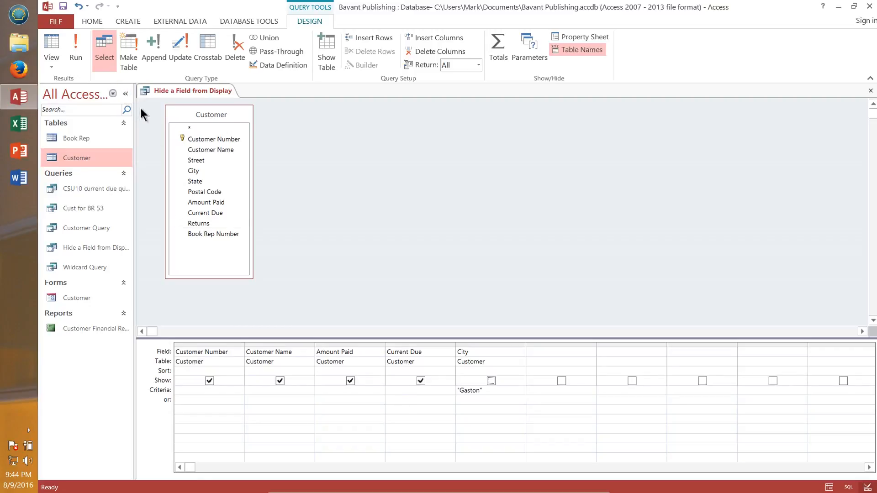
Step: Save a copy of the current query as a new query object named Parameter Query
click(66, 23)
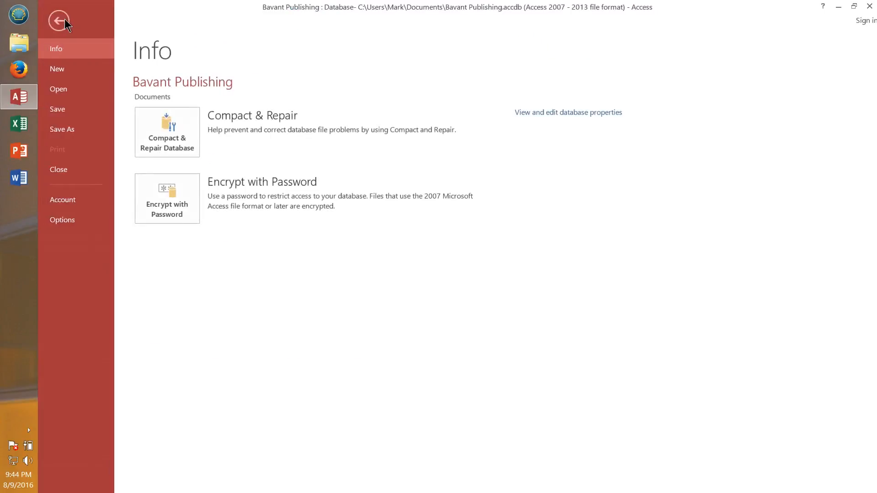
click(69, 130)
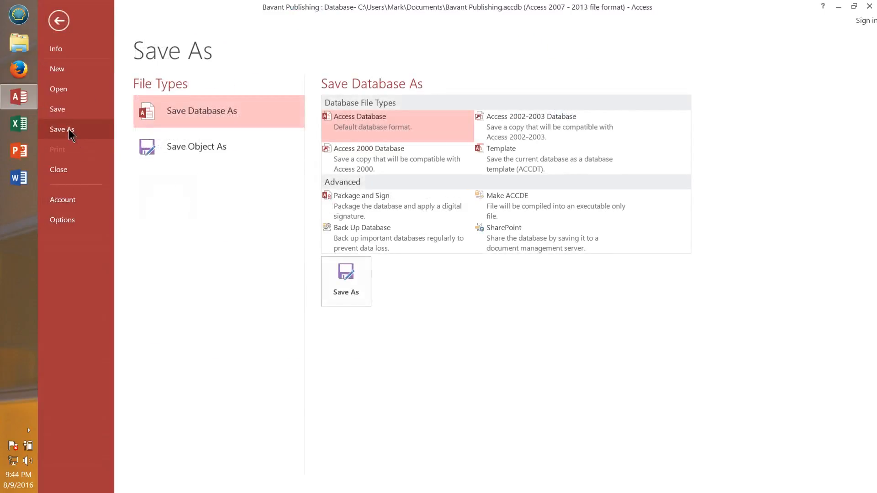
click(185, 145)
click(343, 223)
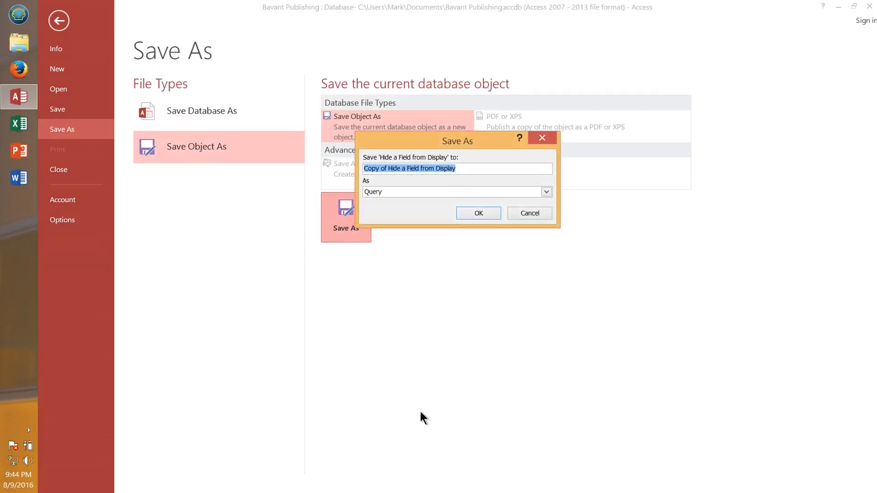
text(Parameter)
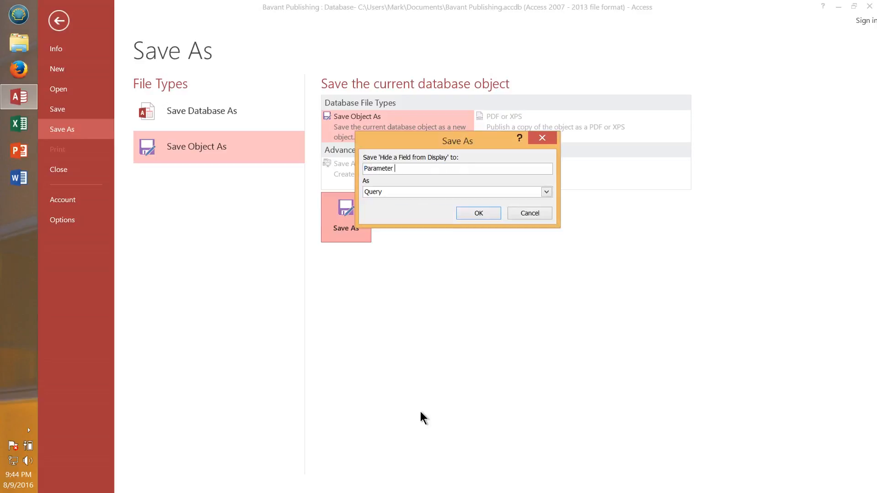
text( Query)
click(478, 213)
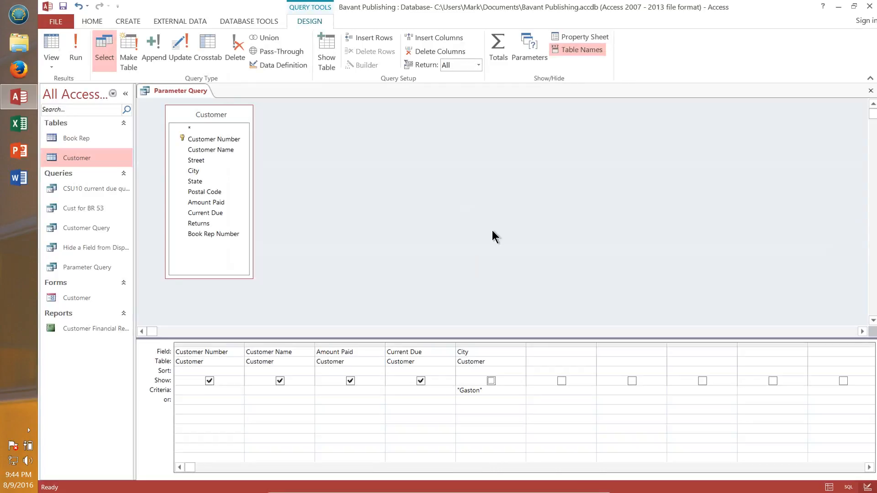
Step: Show the City field again and replace its Gaston criterion with the parameter [Enter City]
click(492, 382)
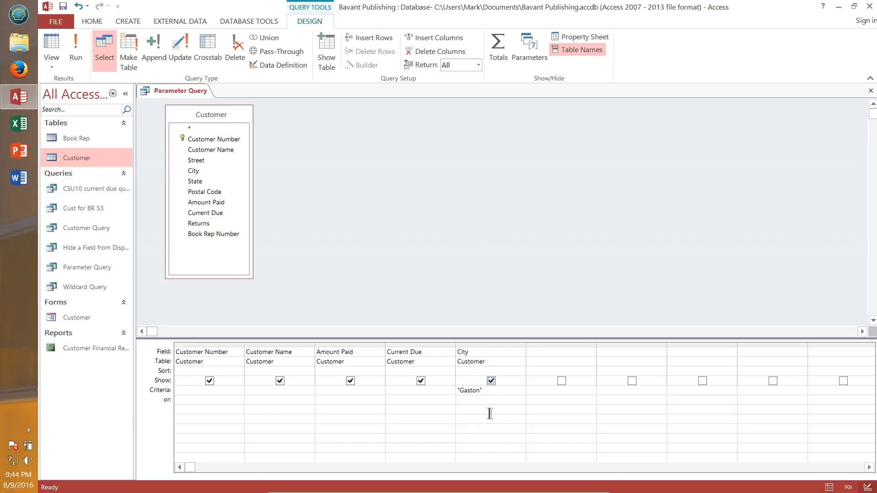
click(483, 391)
drag(483, 391, 440, 391)
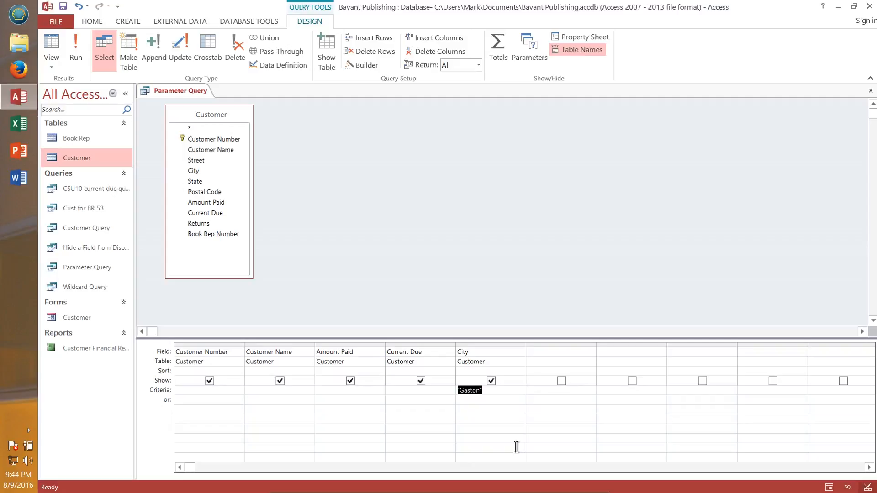
key(Delete)
text([Enter City)
Step: Run the parameter query, entering Adelphia as the city
click(75, 51)
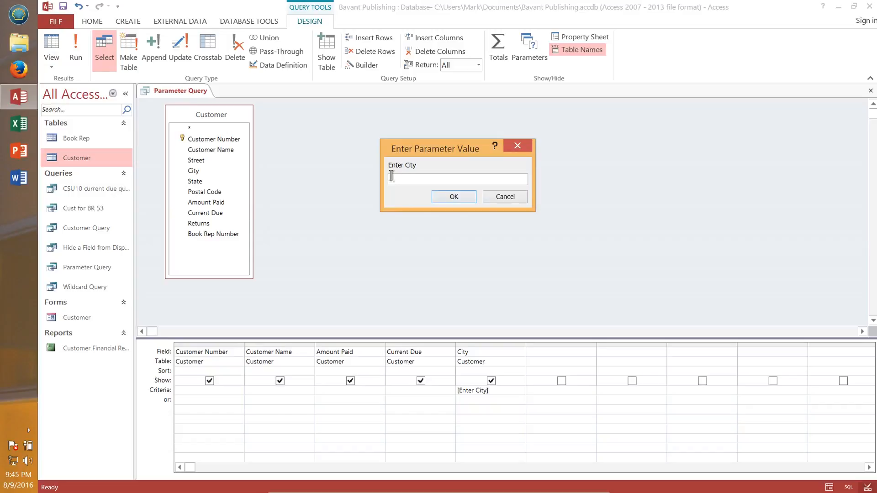
text(Adelphia)
click(454, 196)
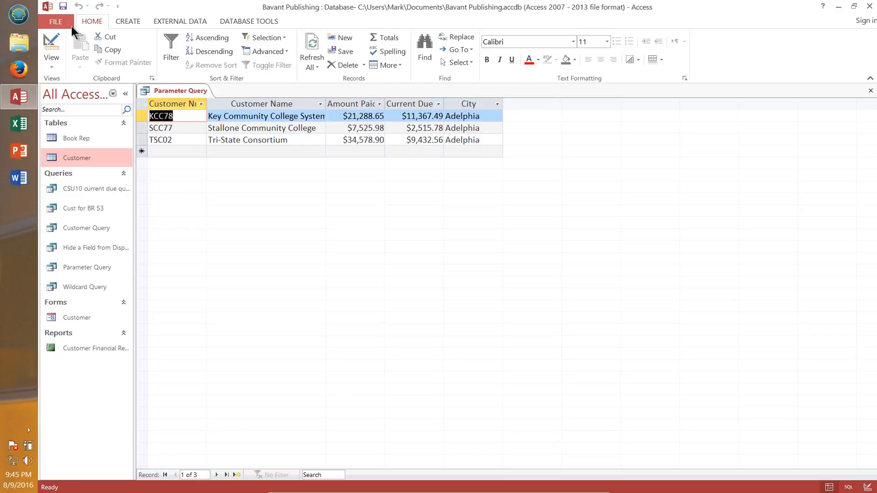
Step: Return to Design view and close the Parameter Query
click(49, 46)
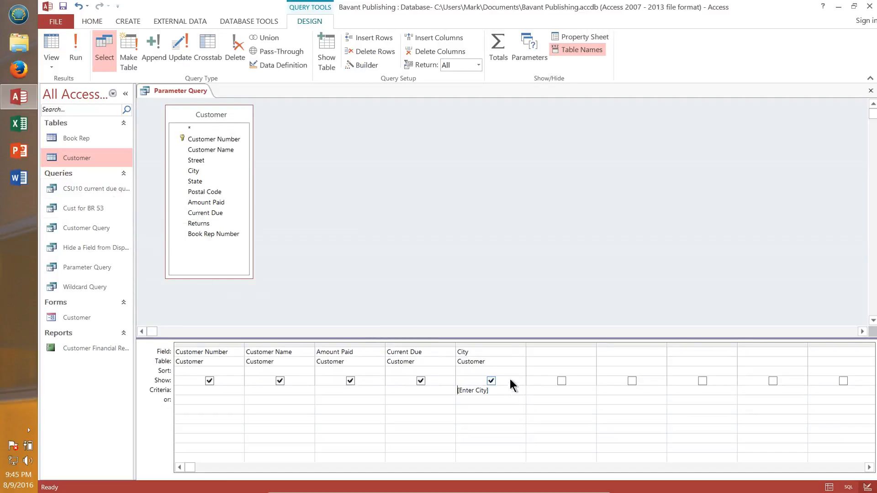
click(871, 90)
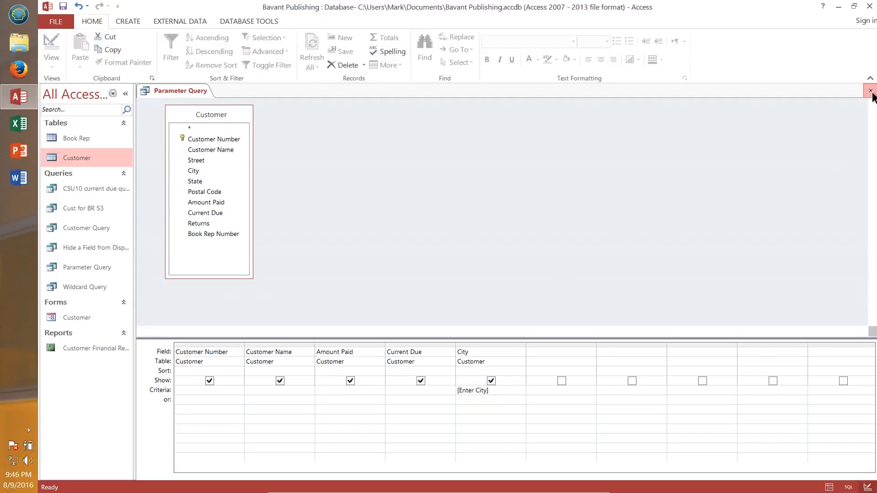
Step: Start a new query in Design view with the Customer table added and its field list enlarged
click(129, 21)
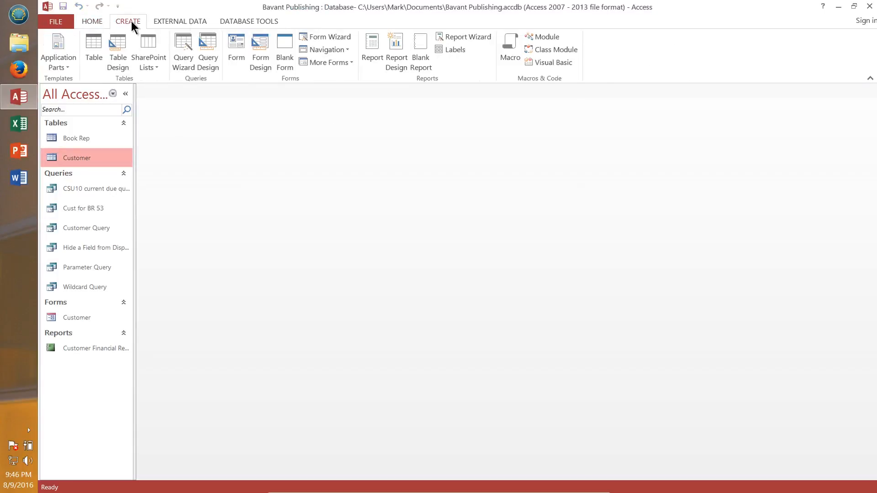
click(208, 50)
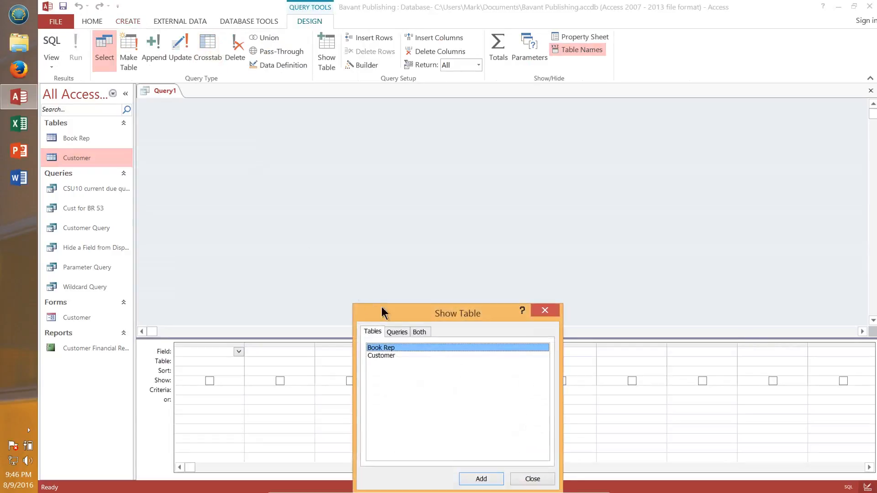
drag(384, 308, 368, 112)
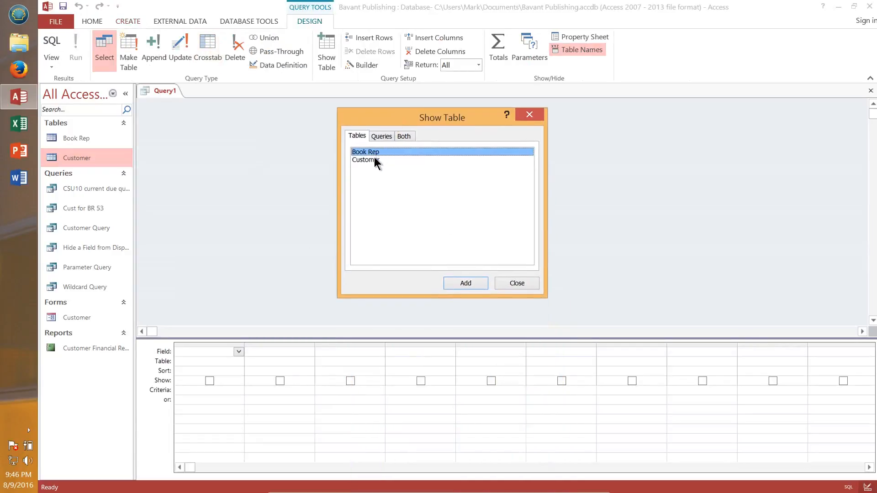
click(375, 159)
click(474, 285)
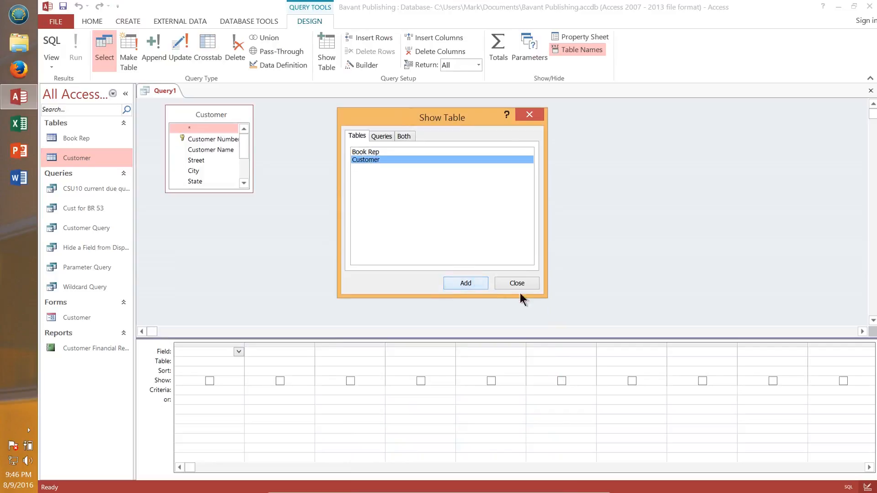
click(530, 283)
drag(226, 192, 249, 272)
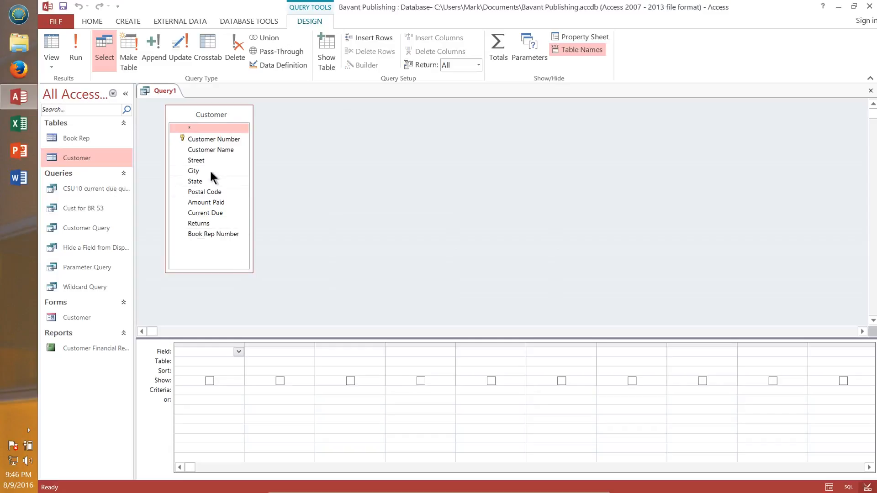
Step: Add the Customer Number, Customer Name, Amount Paid and Current Due fields to the query grid
double_click(216, 137)
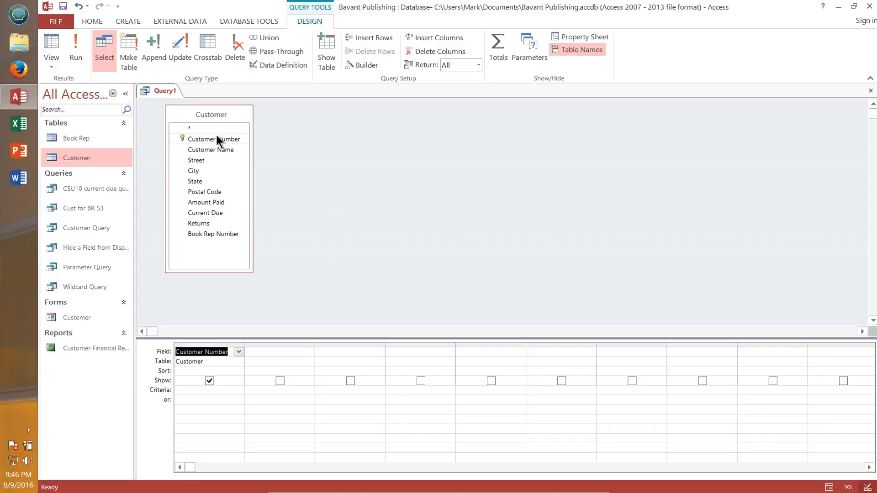
double_click(223, 150)
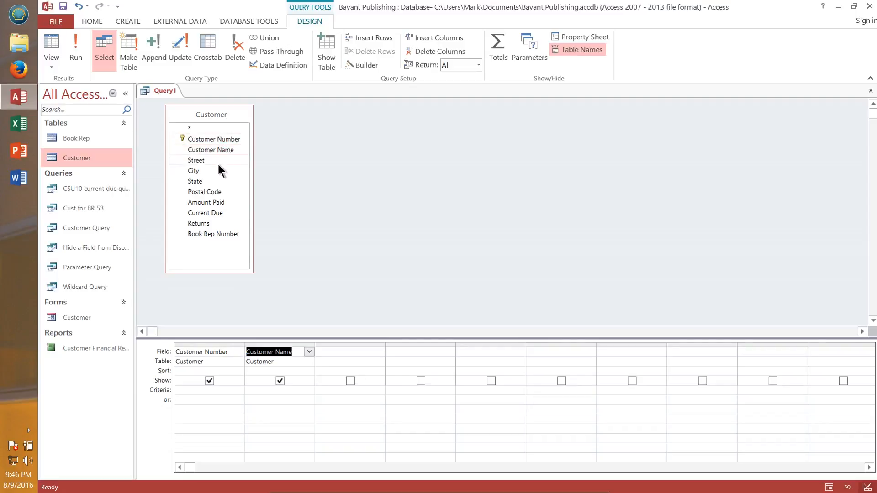
double_click(219, 202)
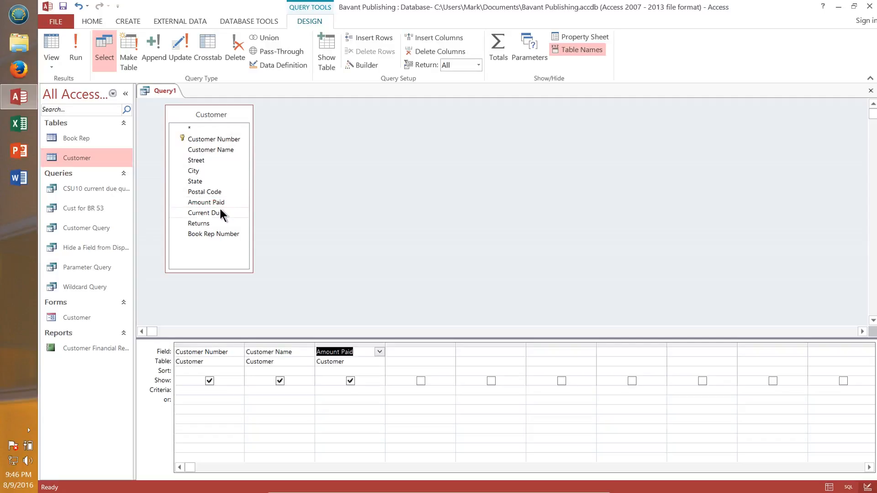
click(220, 211)
double_click(220, 213)
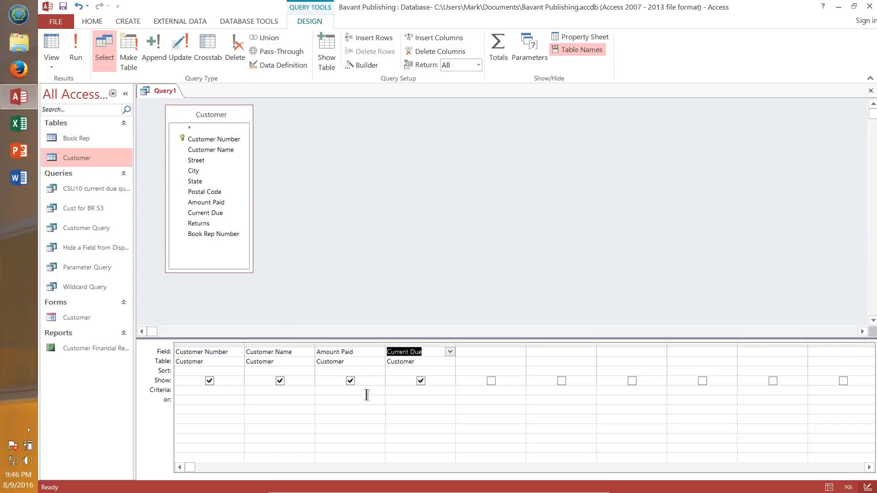
Step: Set the Current Due criterion to 0 and run the query
click(393, 390)
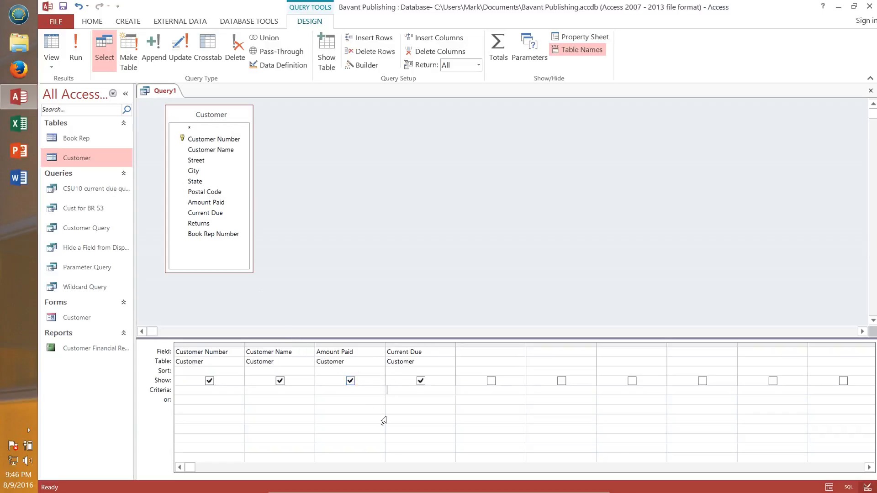
text(0)
click(80, 50)
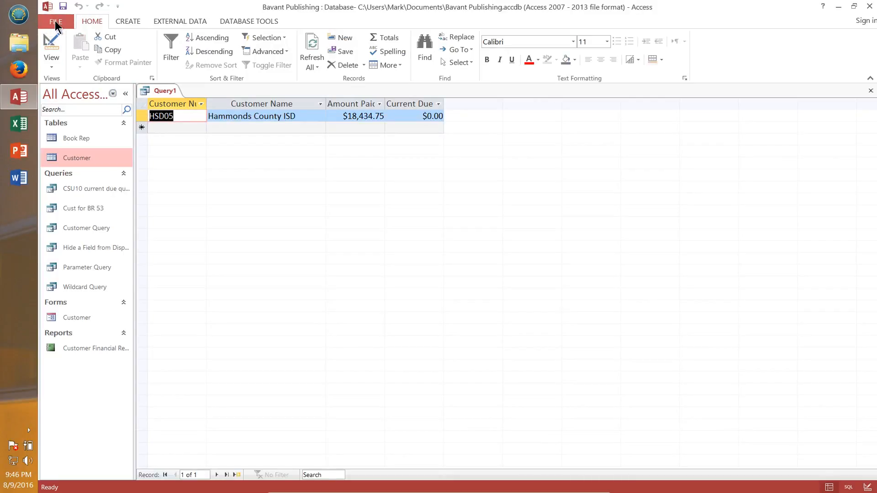
Step: Save the query as amount due = 0 and close it
click(63, 6)
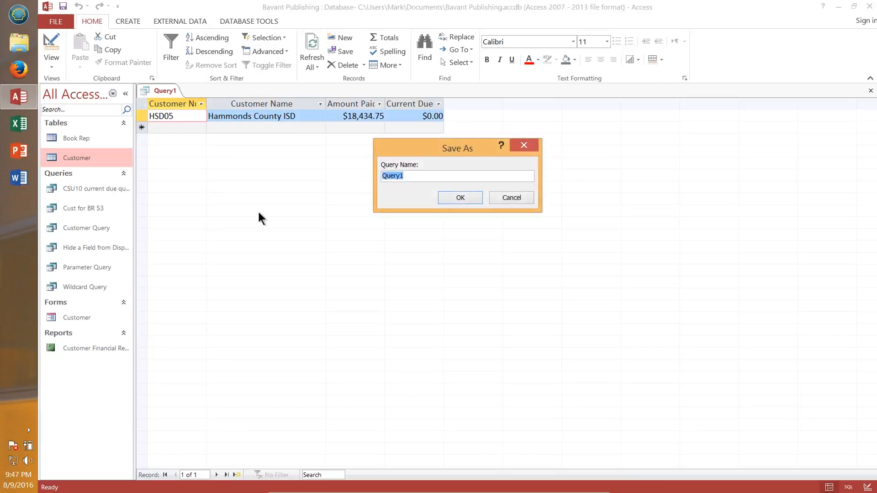
text(amount due = 0)
click(460, 197)
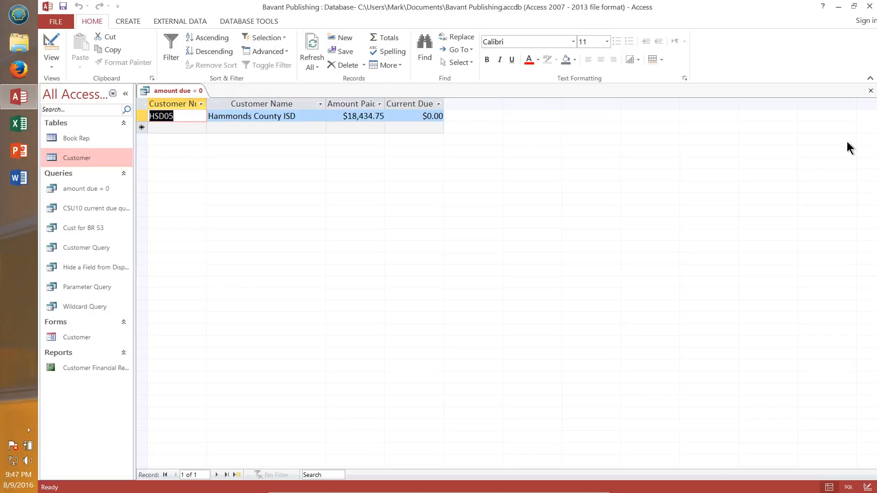
click(871, 91)
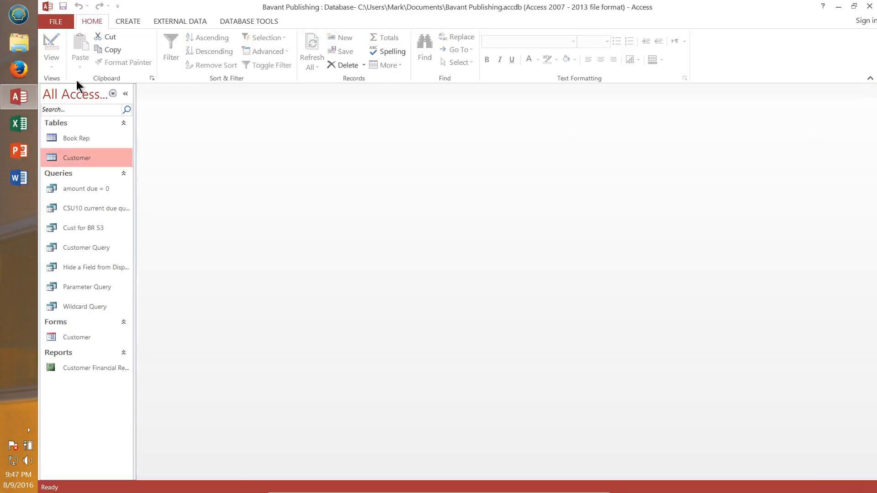
click(133, 20)
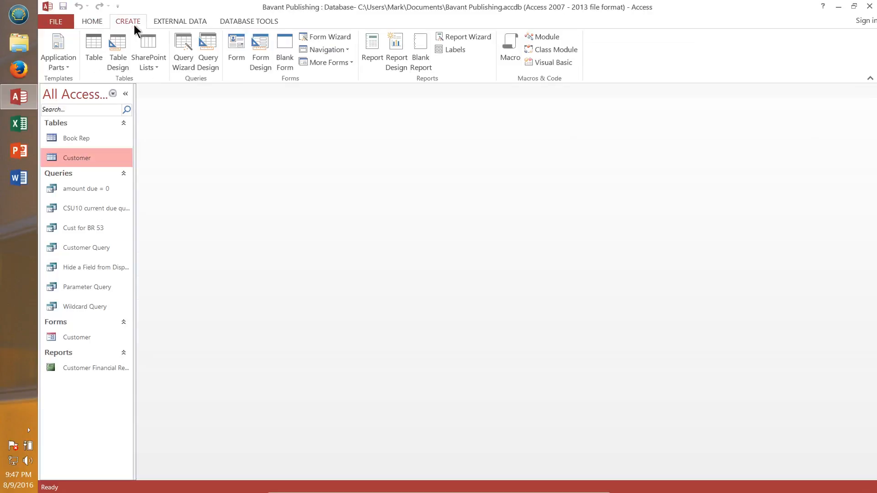
click(206, 48)
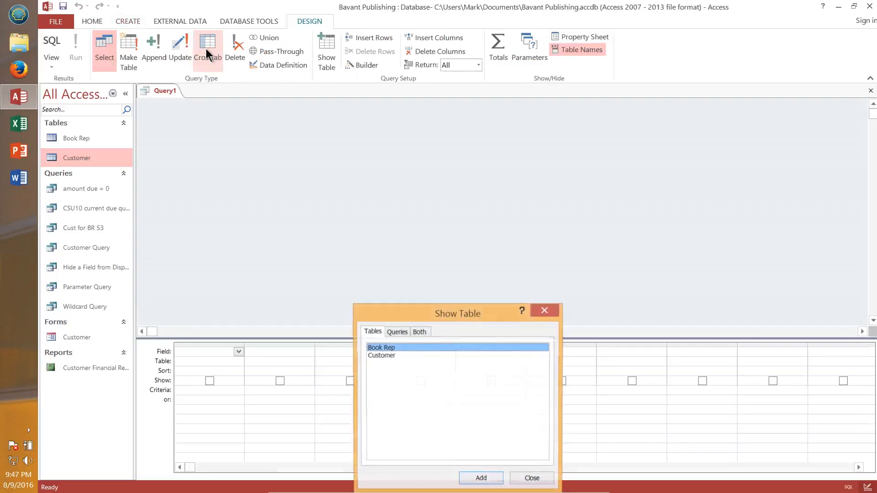
click(387, 355)
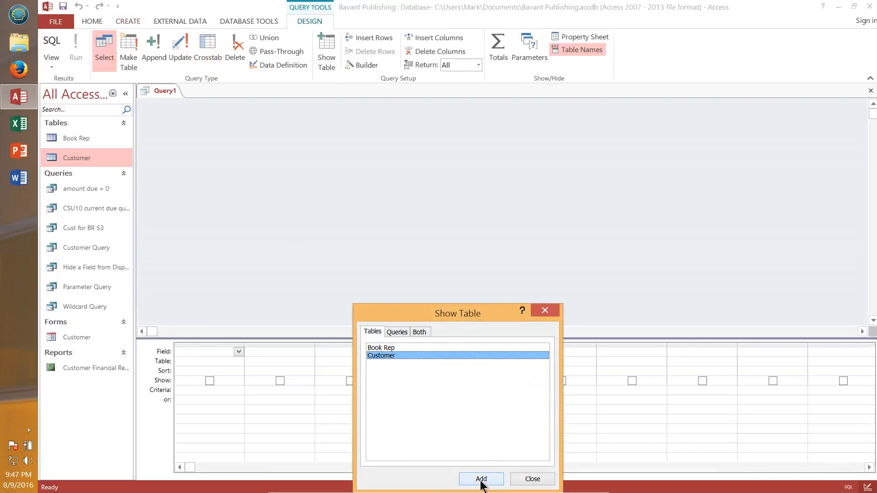
click(483, 480)
click(543, 480)
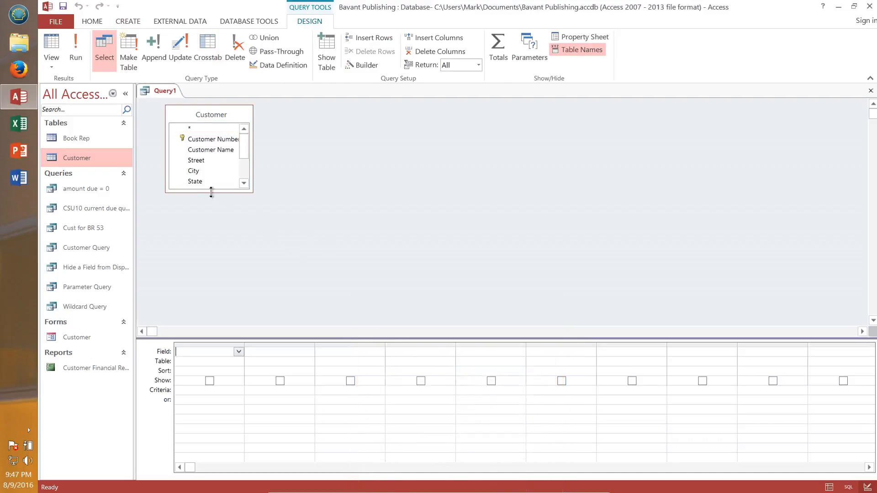
drag(211, 192, 223, 253)
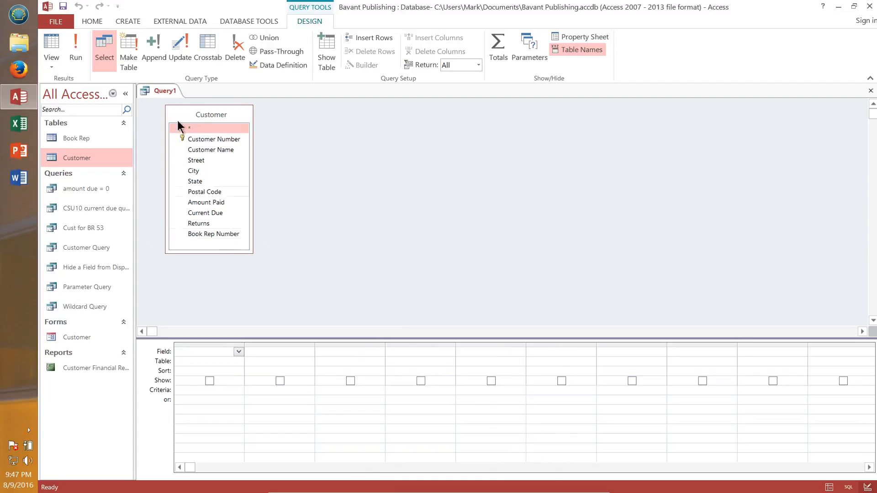
click(870, 91)
click(462, 288)
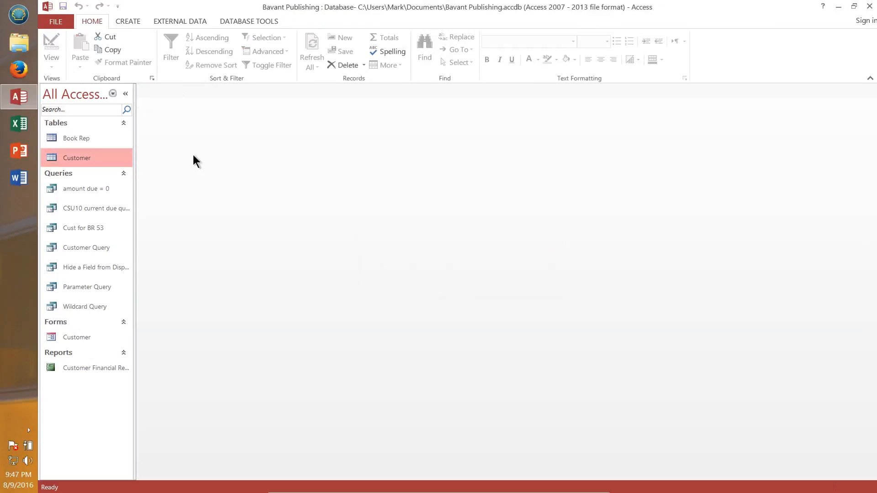
Step: Start a new query in Design view with the Book Rep table added
click(131, 21)
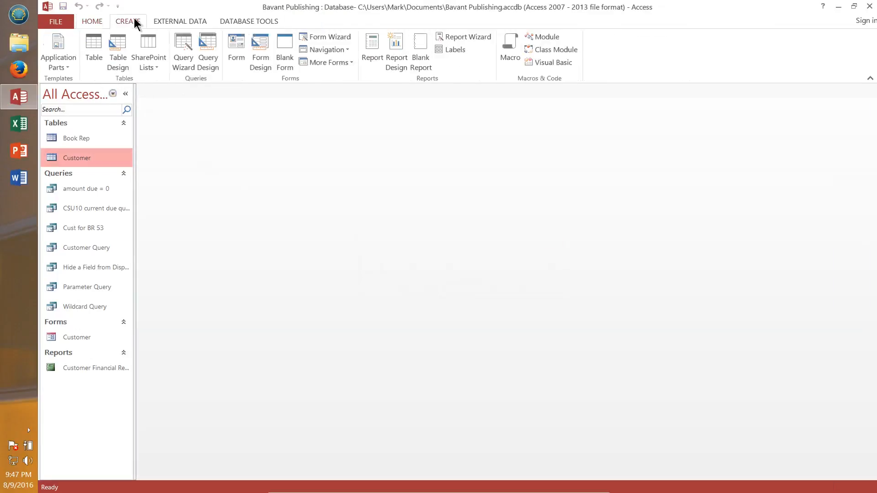
click(206, 56)
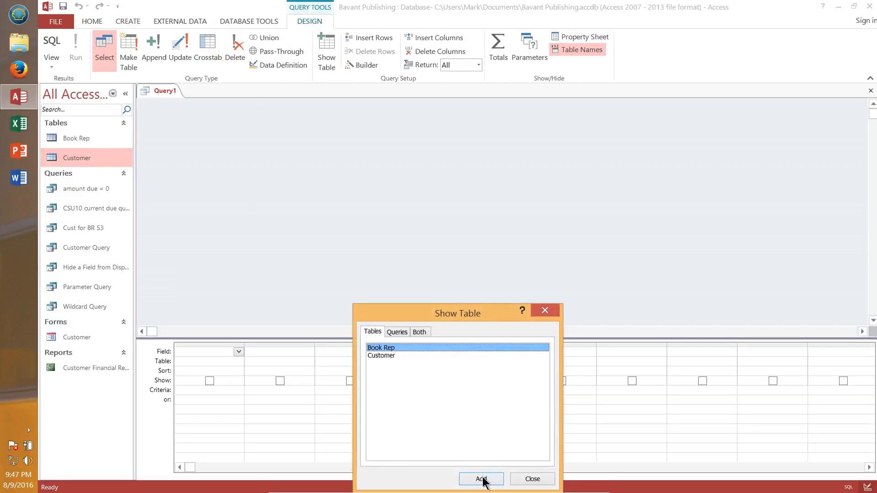
click(481, 479)
click(527, 478)
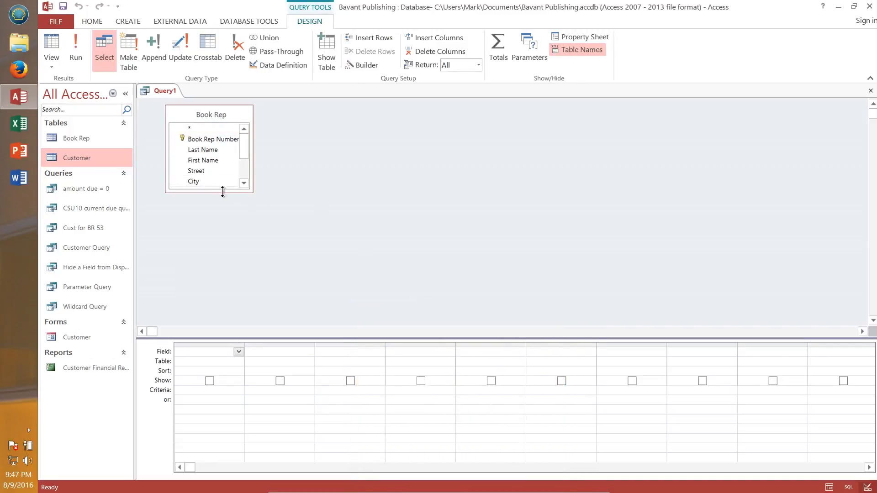
Step: Add the Book Rep Number, Last Name, First Name and Start Date fields from Book Rep to the query grid
drag(223, 192, 239, 260)
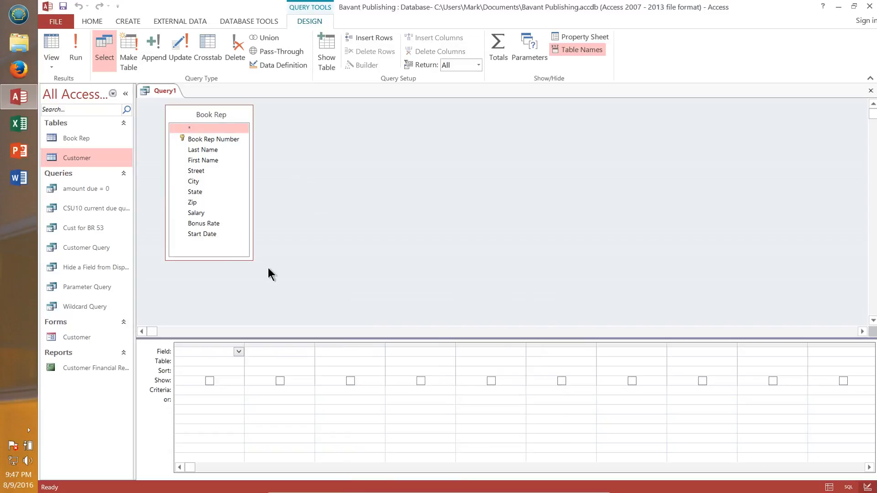
double_click(212, 137)
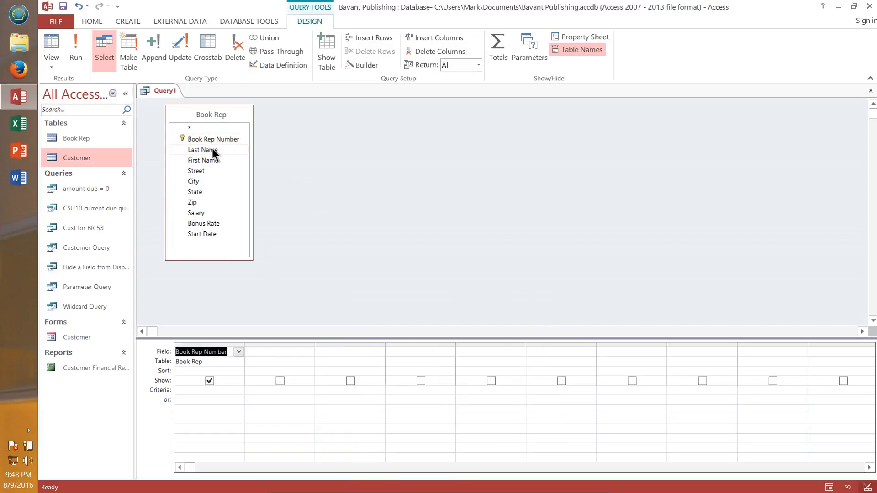
double_click(204, 149)
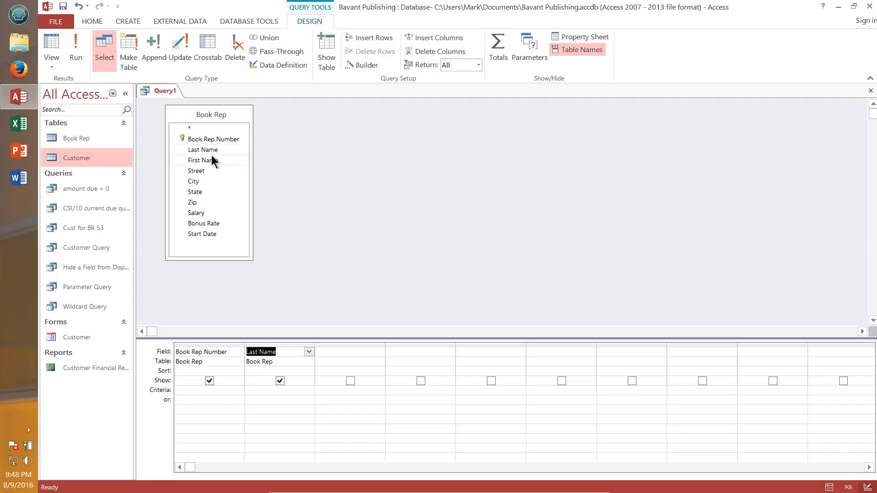
double_click(211, 157)
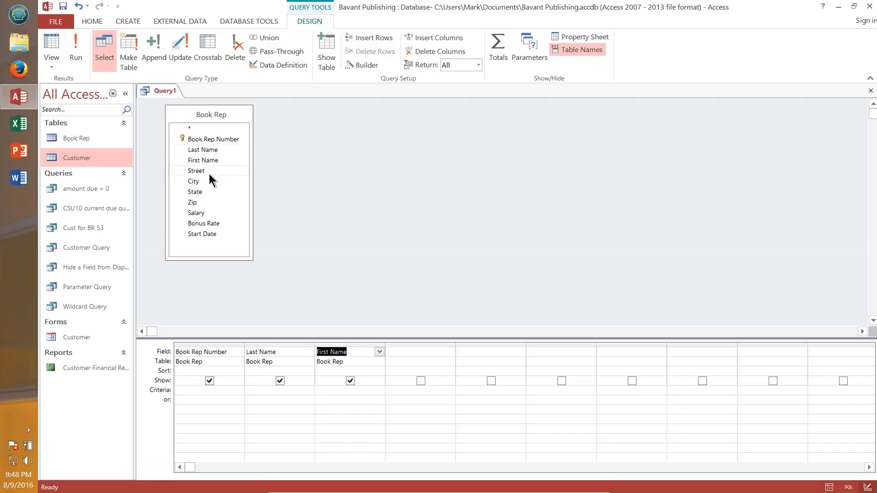
double_click(205, 234)
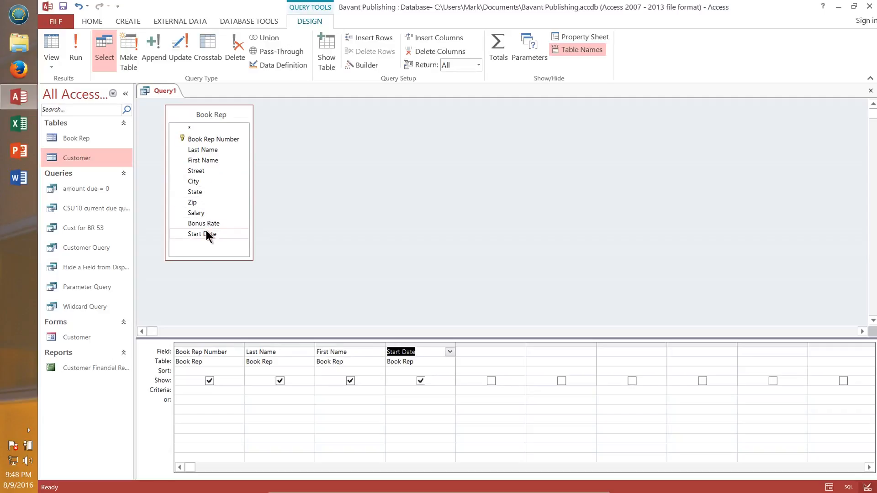
double_click(205, 233)
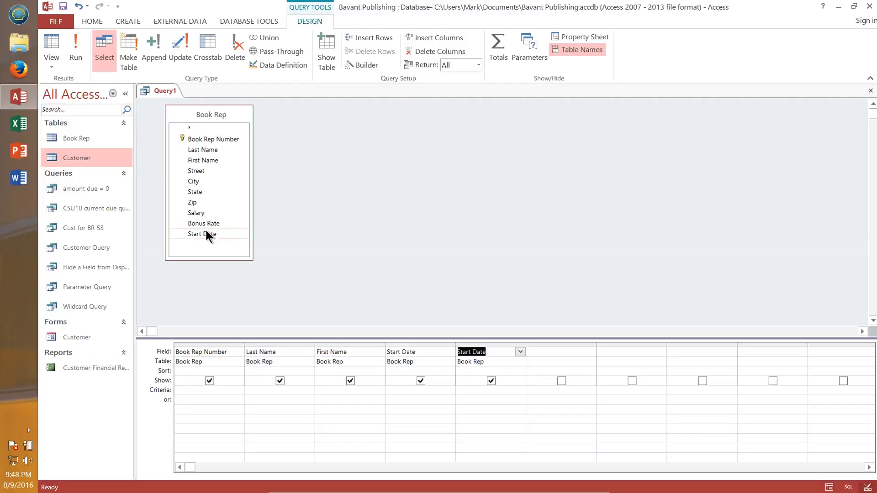
click(478, 343)
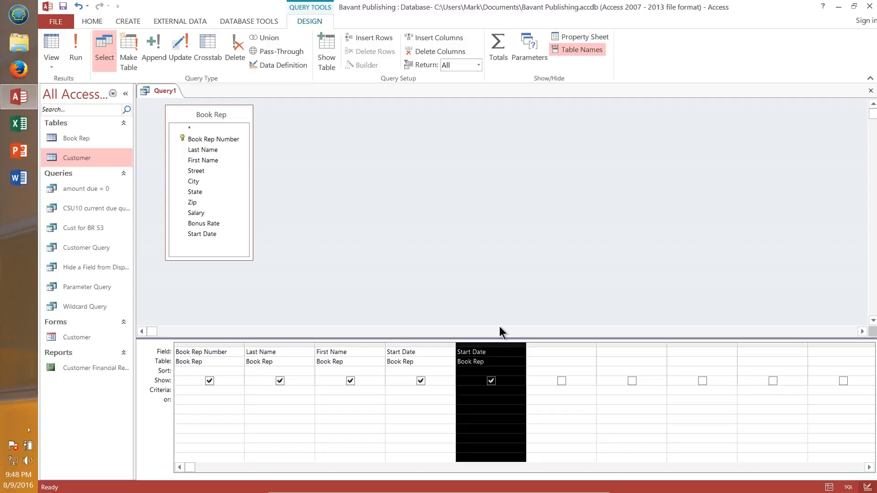
key(Delete)
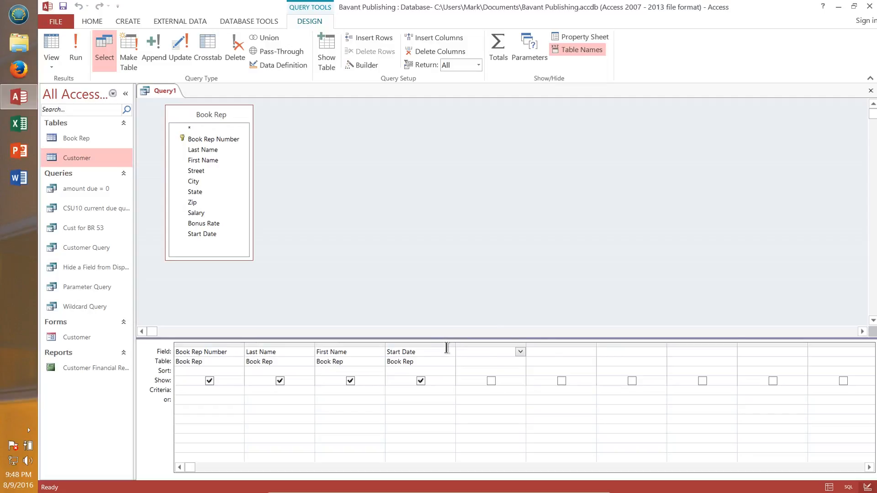
Step: Set the Start Date criterion to >1/01/2013 and run the query
click(420, 388)
text(>1/01/20)
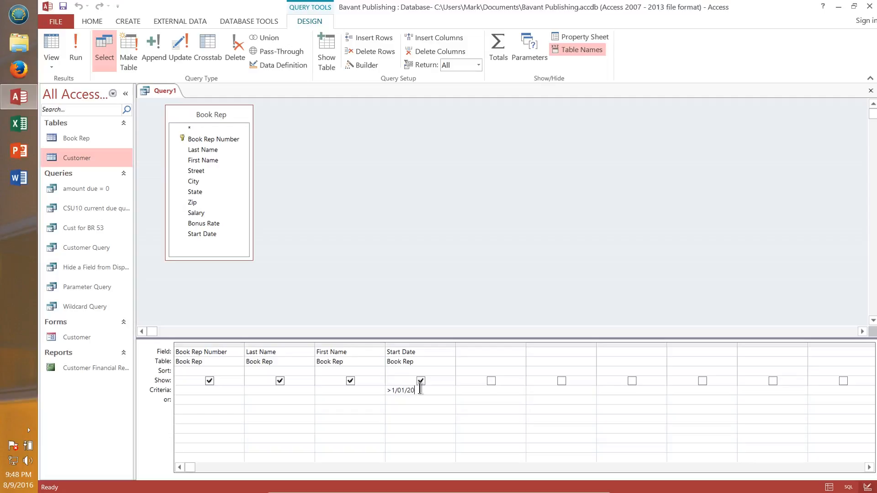
text(13)
click(81, 48)
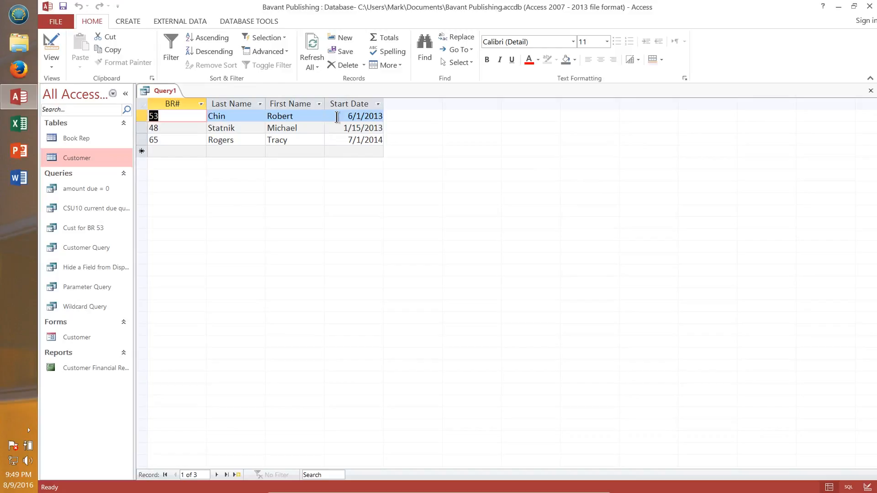
Step: Save the query object as comparison operator query
click(61, 24)
click(94, 130)
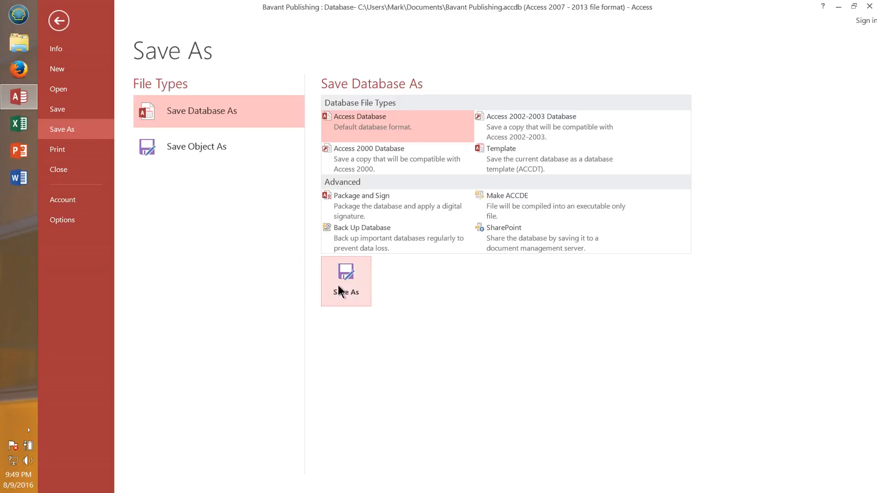
click(177, 150)
click(355, 223)
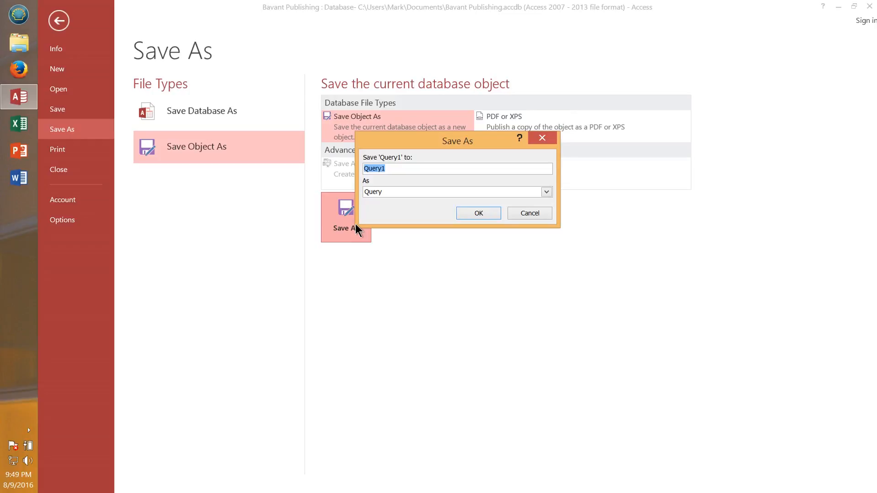
text(conta)
key(BackSpace)
key(BackSpace)
key(BackSpace)
text(mparison operator query)
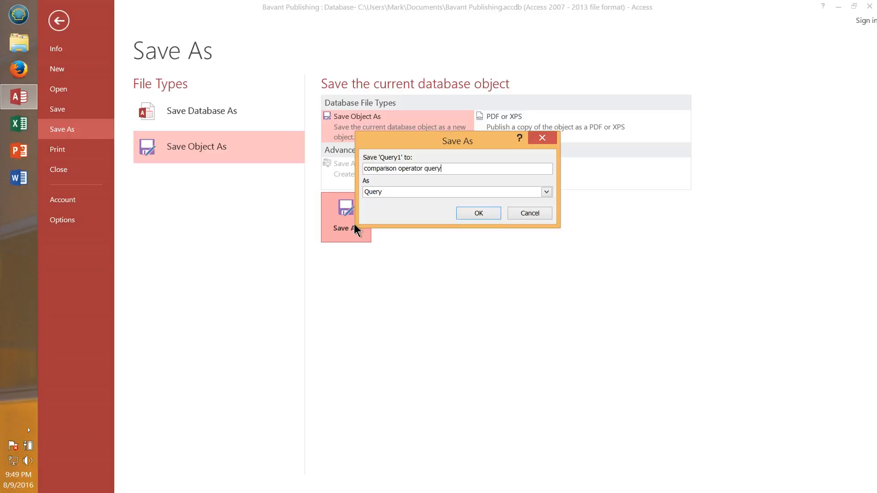
click(478, 213)
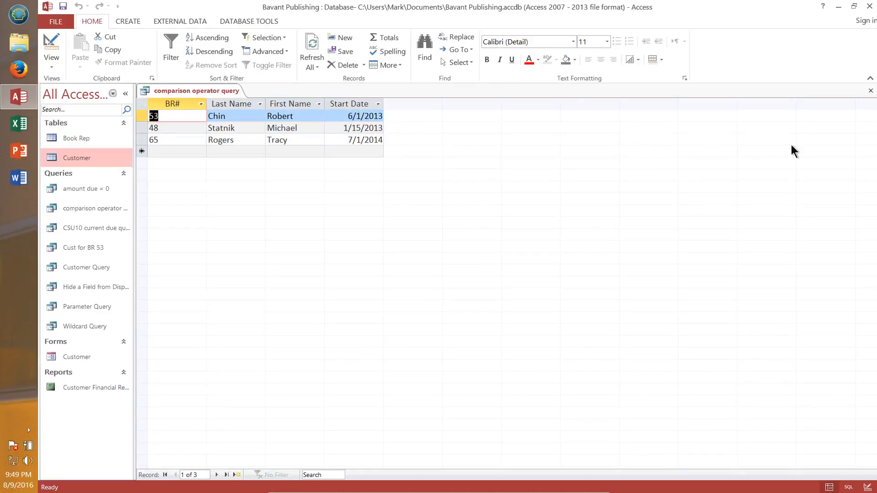
Step: Close the query and start a new query in Design view with the Customer table added
click(871, 90)
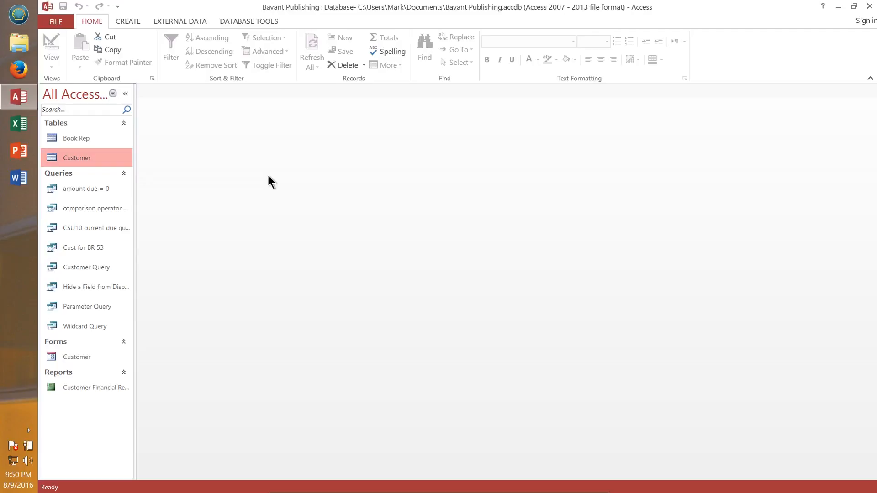
click(130, 21)
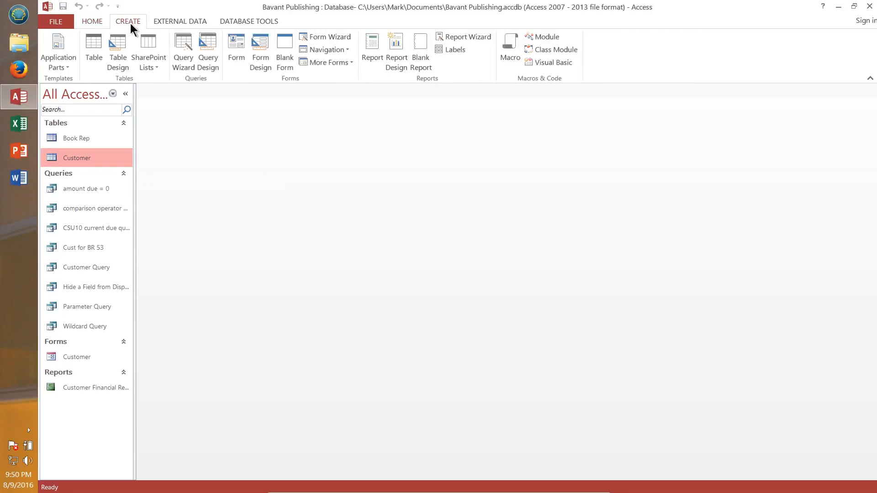
click(205, 52)
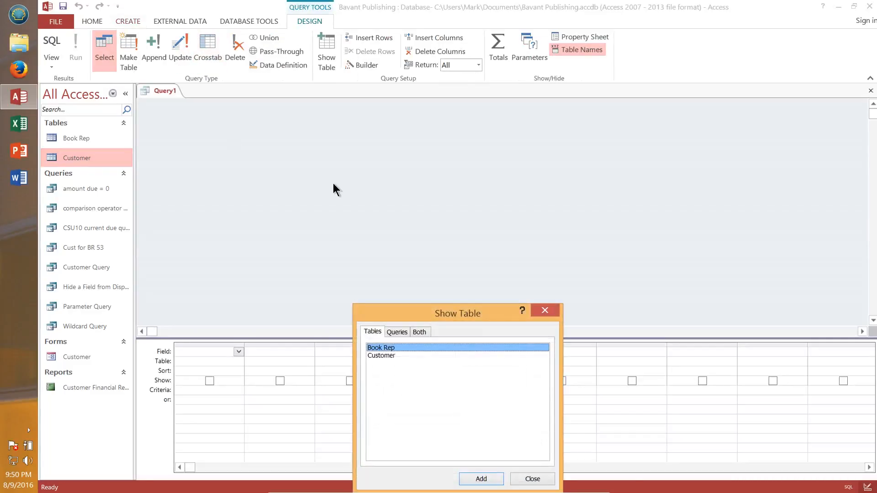
click(390, 355)
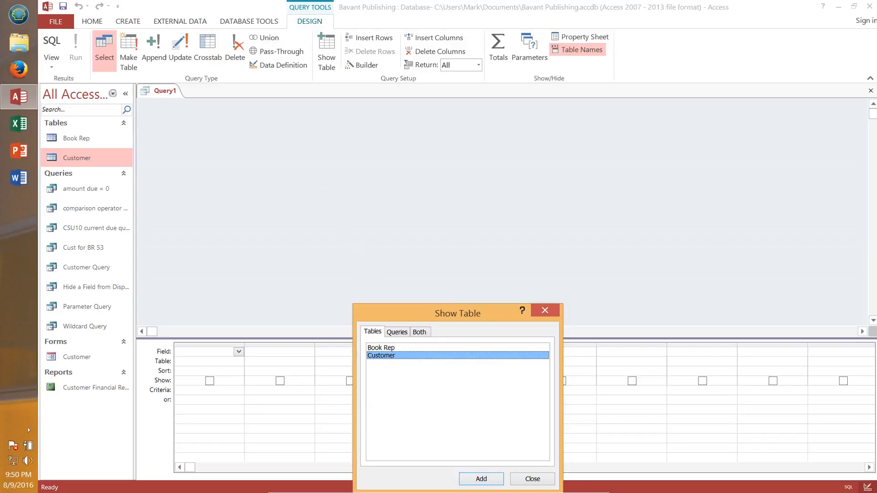
click(483, 478)
click(545, 313)
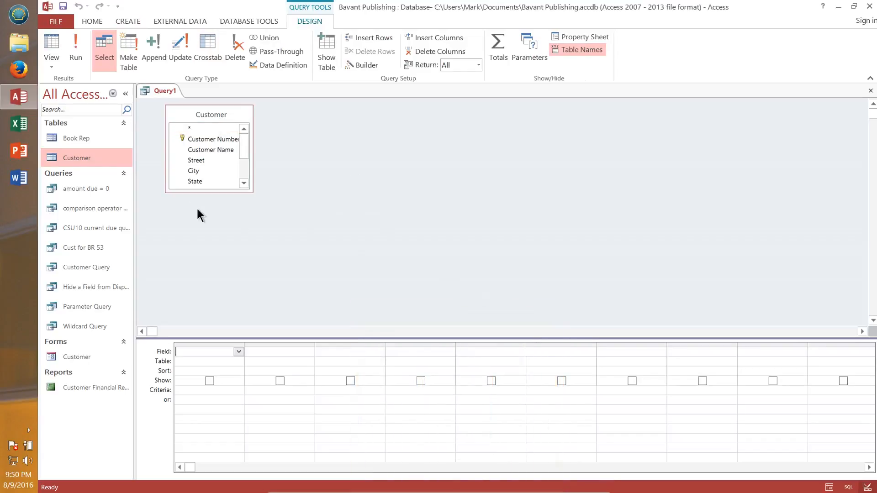
Step: Add Customer Number, Customer Name, Amount Paid, Current Due, Returns and Book Rep Number fields to the query grid
drag(217, 193, 227, 271)
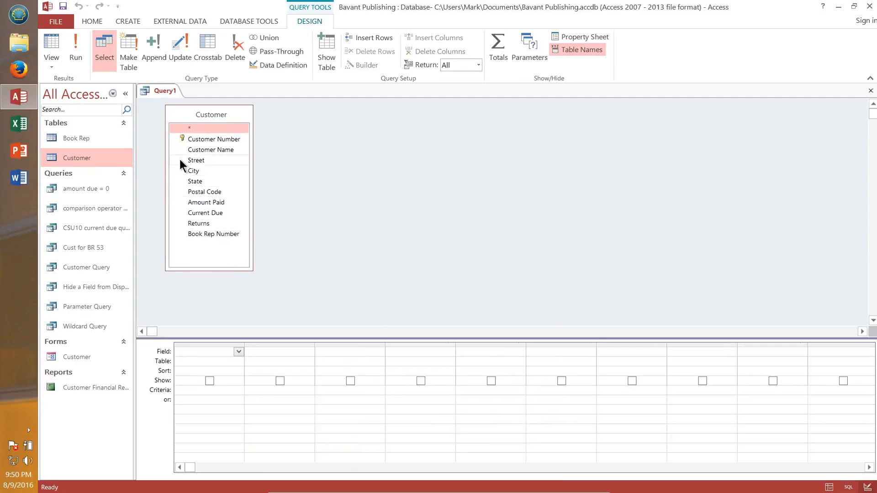
double_click(220, 137)
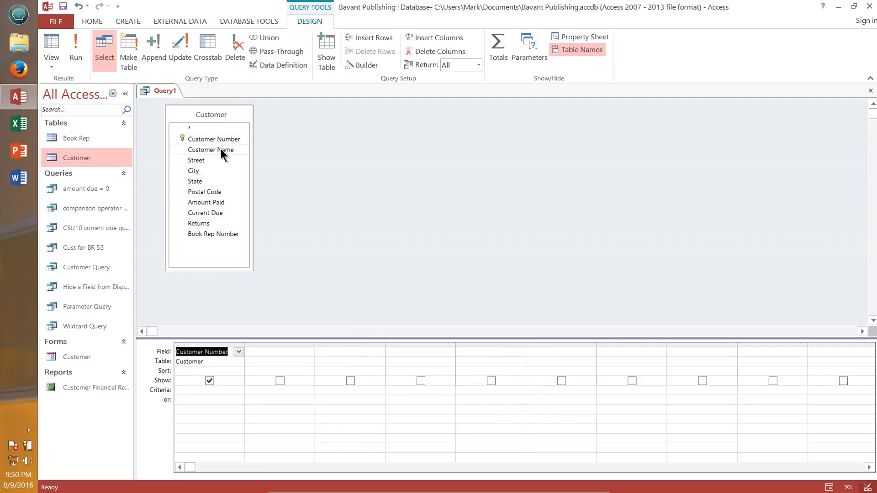
double_click(220, 149)
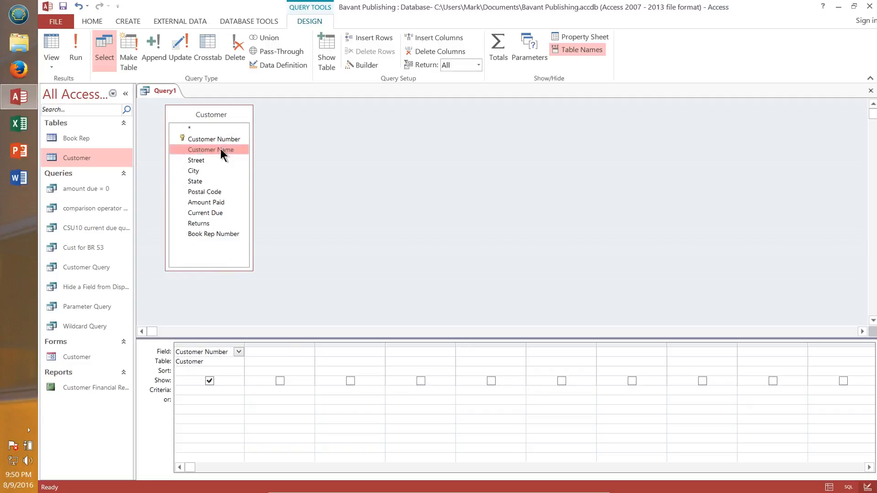
click(213, 194)
click(218, 202)
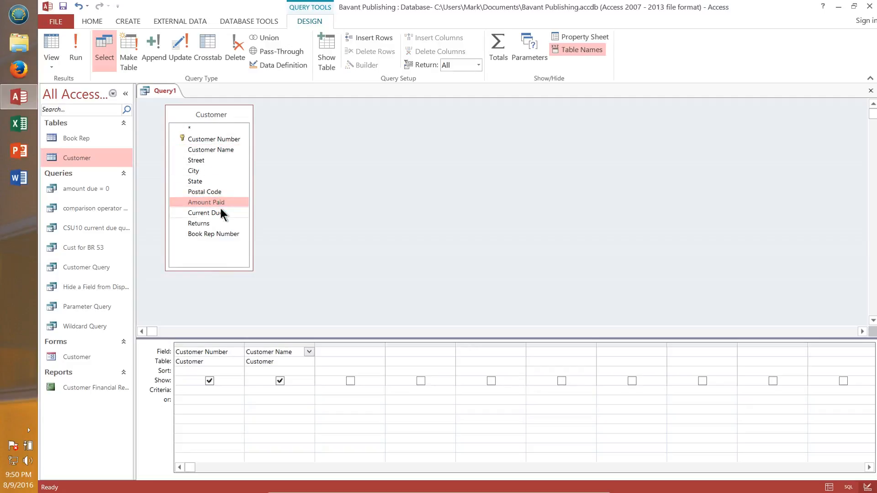
double_click(216, 202)
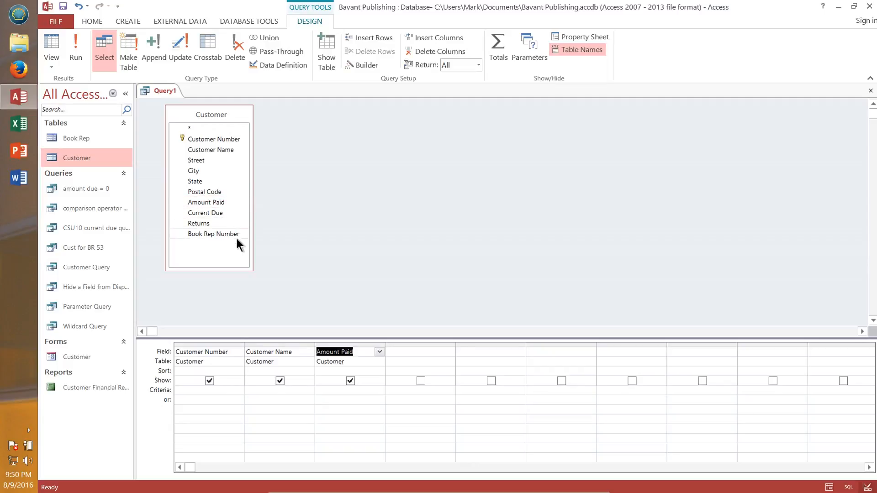
double_click(213, 213)
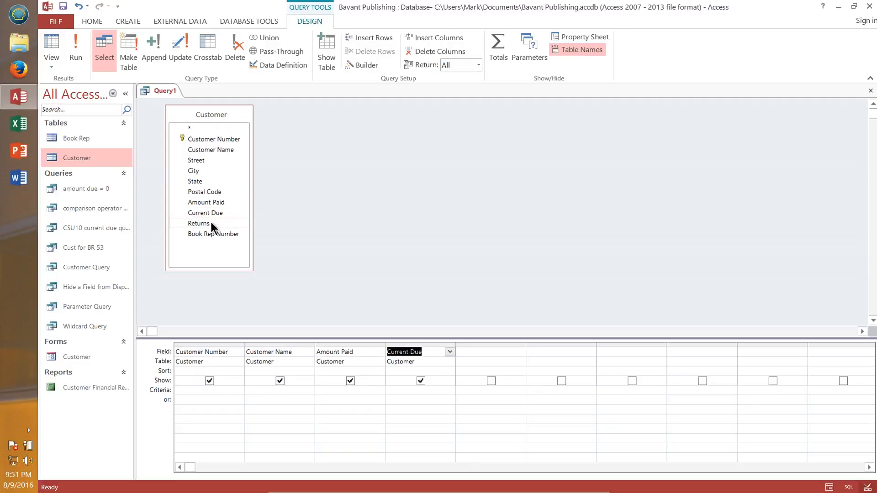
double_click(210, 222)
double_click(216, 232)
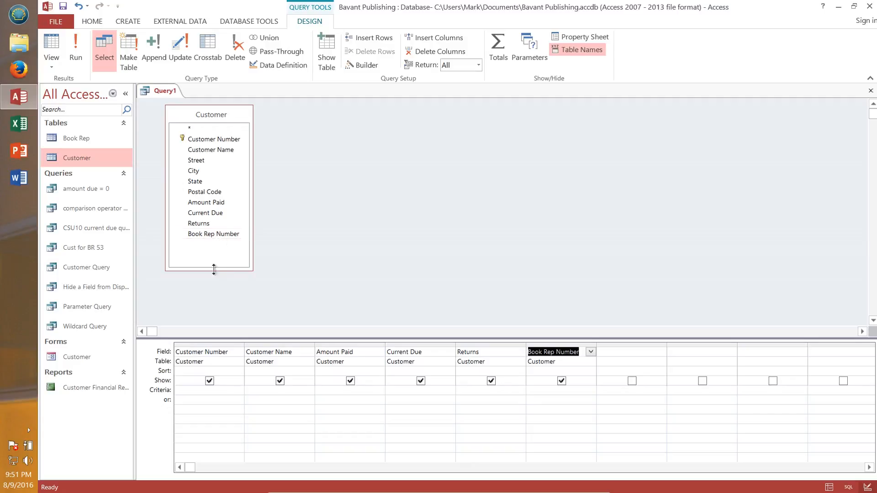
Step: Set the Returns criterion to >0 and the Book Rep Number criterion to 42, then run the query
click(473, 392)
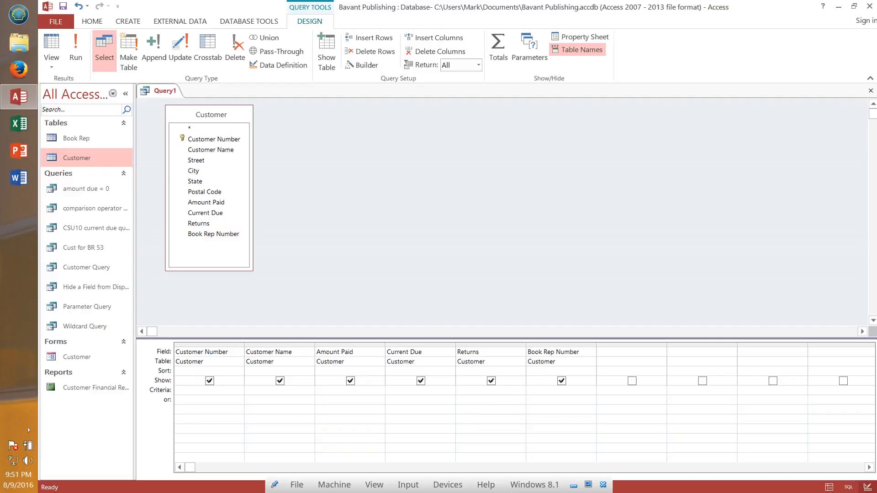
text(>0)
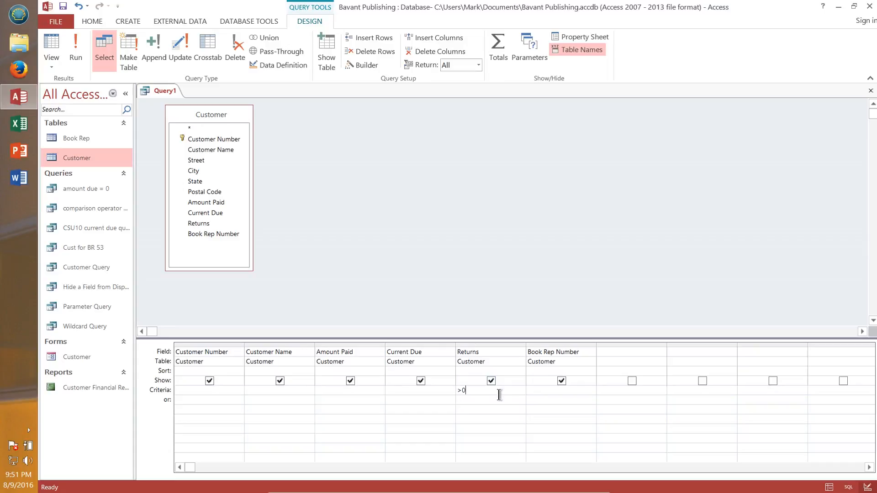
click(540, 390)
text(42)
click(77, 46)
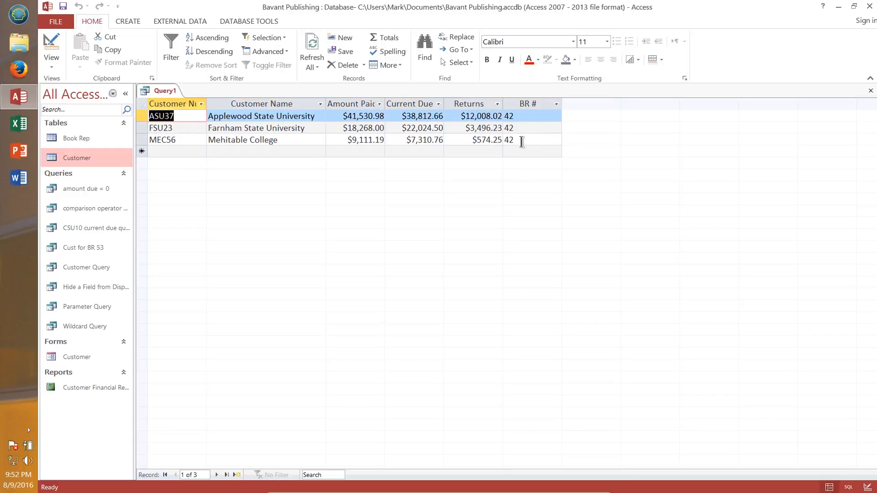
Step: Save the query as compound ciriterion with AND
click(64, 6)
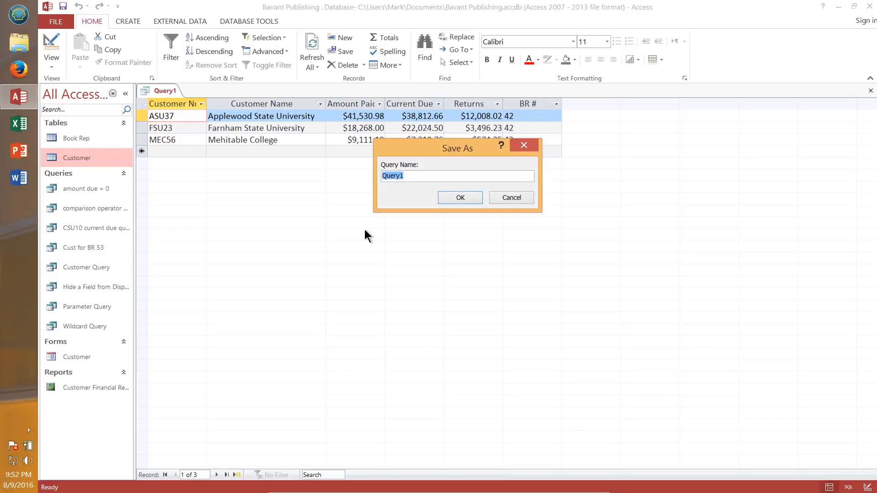
text(compound cirt)
key(BackSpace)
text(iterion with AND)
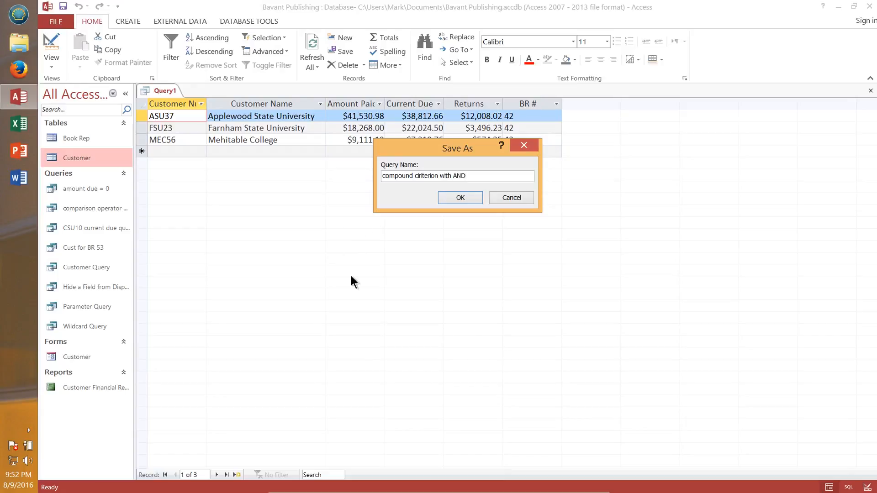
click(461, 198)
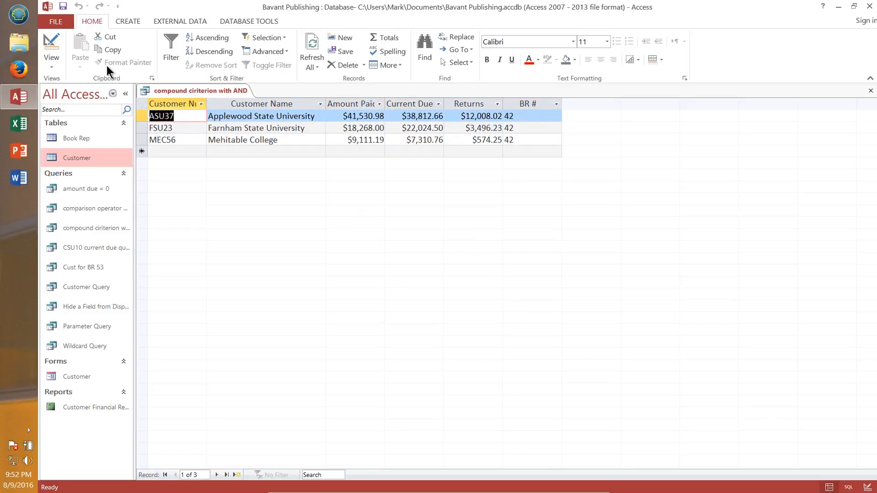
Step: Return to Design view, re-enter the Book Rep Number criterion as 42 and rerun the query
click(54, 45)
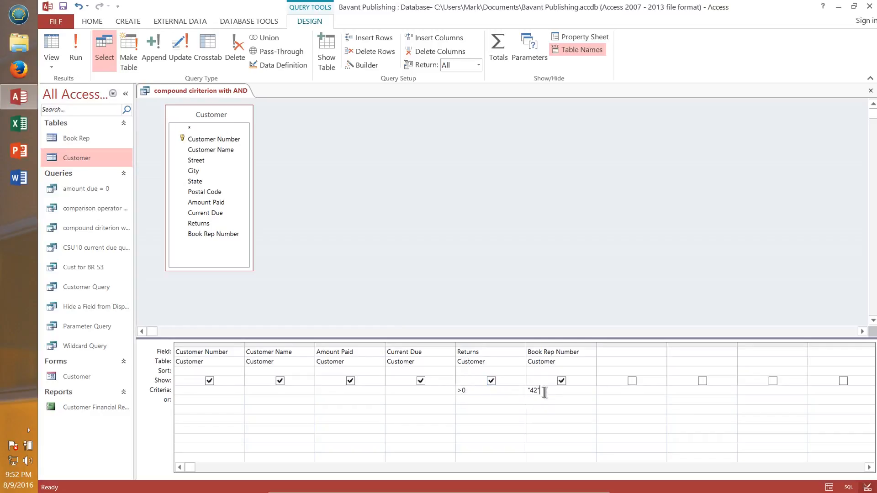
click(529, 391)
key(Delete)
text(42)
click(71, 50)
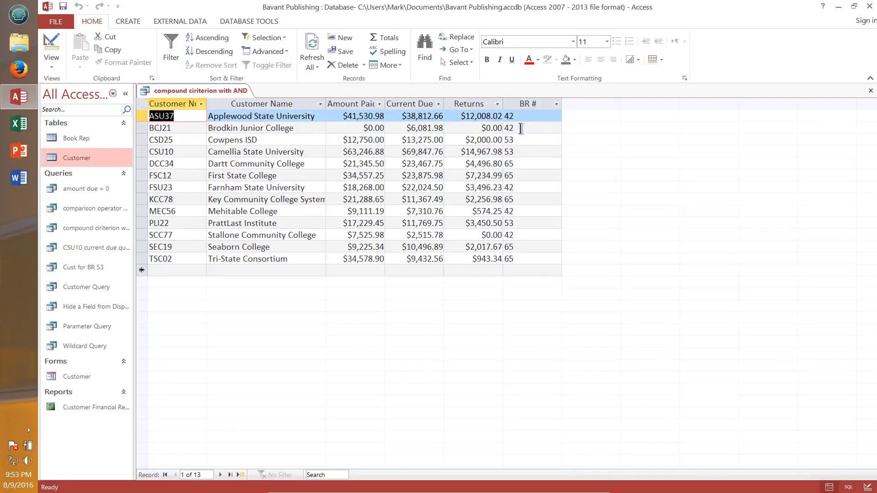
Step: Examine the result rows, checking the Returns and BR # values of each customer
click(505, 127)
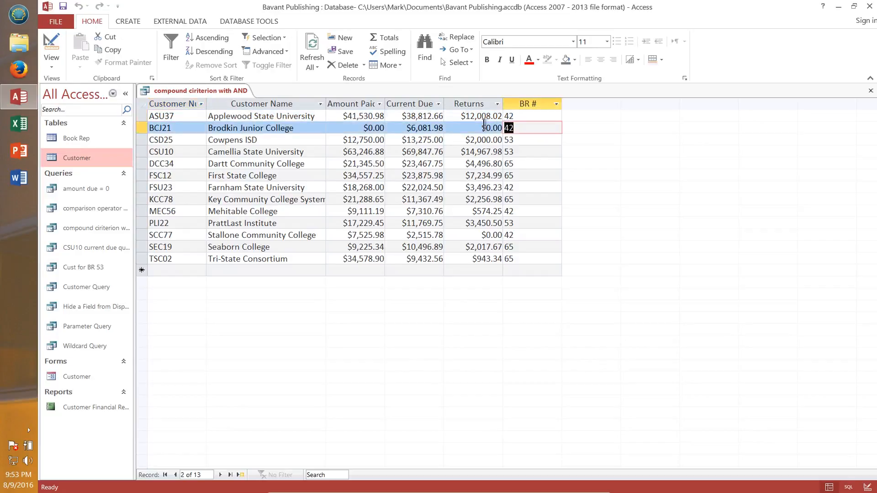
drag(480, 128, 503, 128)
click(523, 129)
click(524, 234)
drag(524, 235, 504, 233)
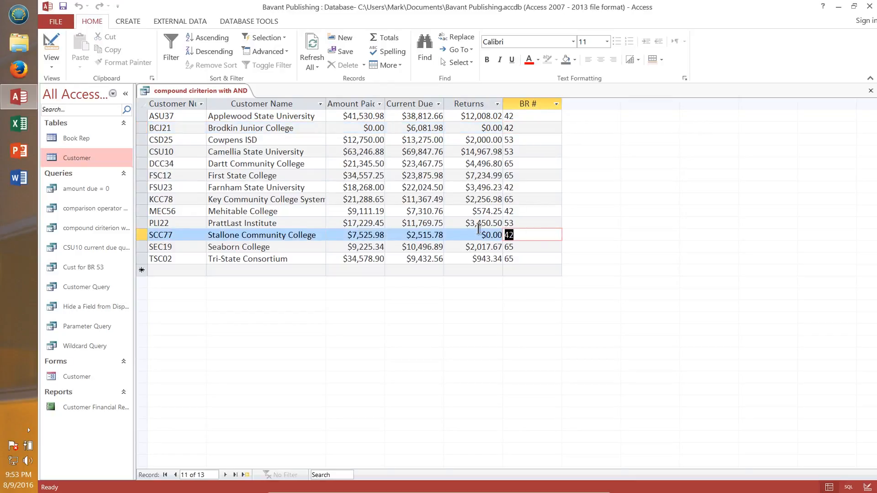
click(543, 175)
drag(522, 116, 503, 116)
click(463, 115)
click(519, 118)
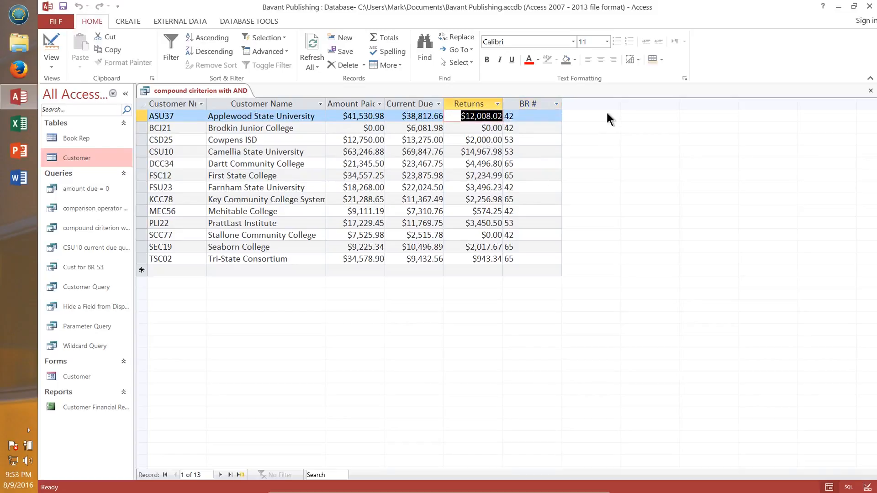
click(490, 116)
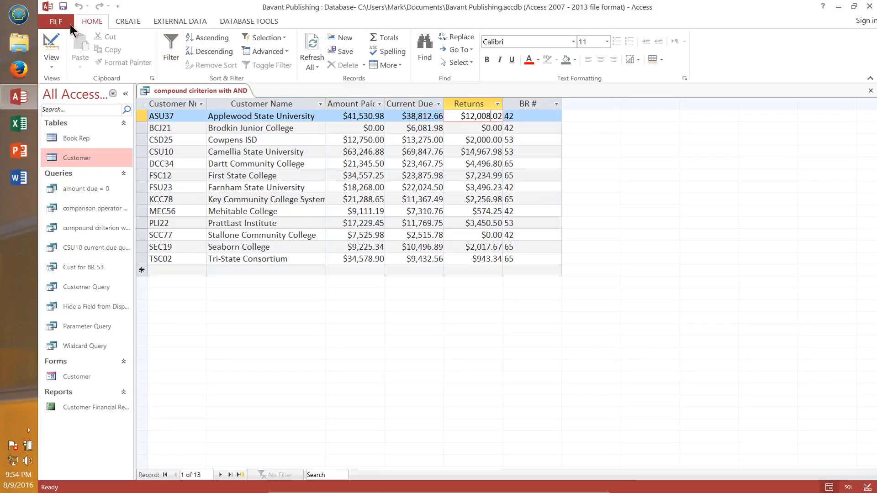
Step: Save a copy of the query as compound ciriterion with OR and close it
click(57, 22)
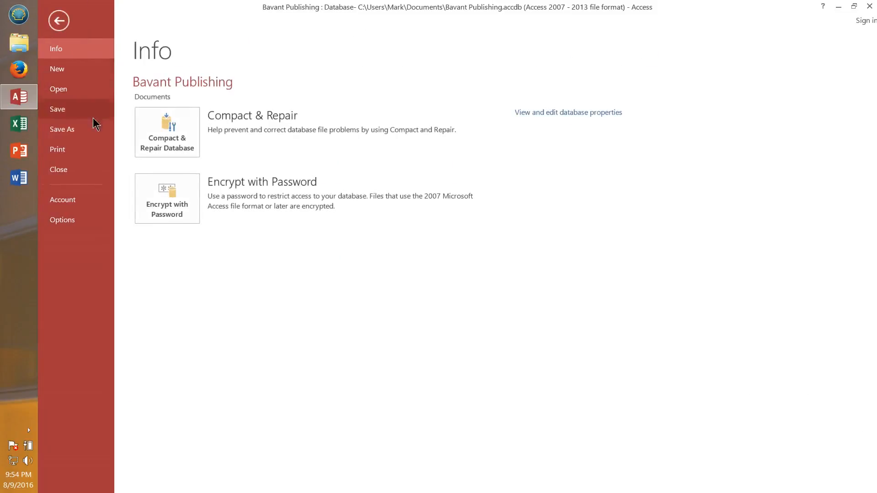
click(80, 135)
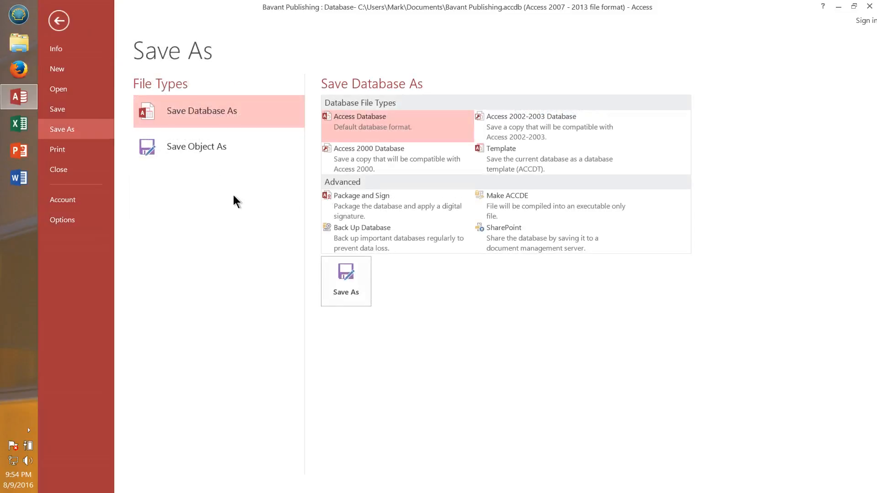
click(172, 147)
click(348, 220)
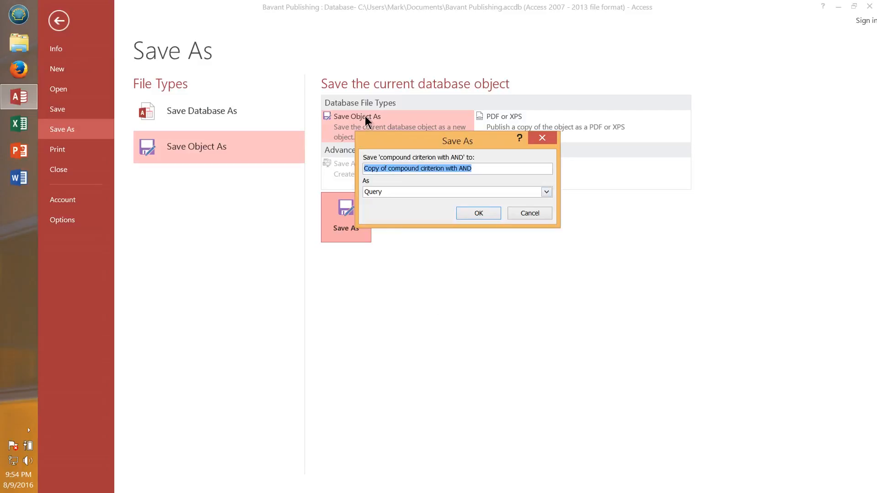
drag(387, 169, 347, 175)
key(Delete)
key(Delete)
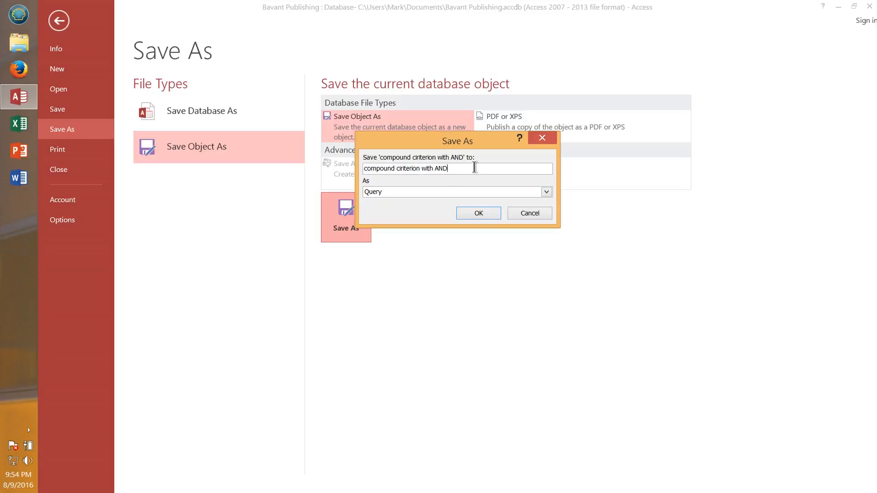
key(BackSpace)
text(OR)
click(475, 213)
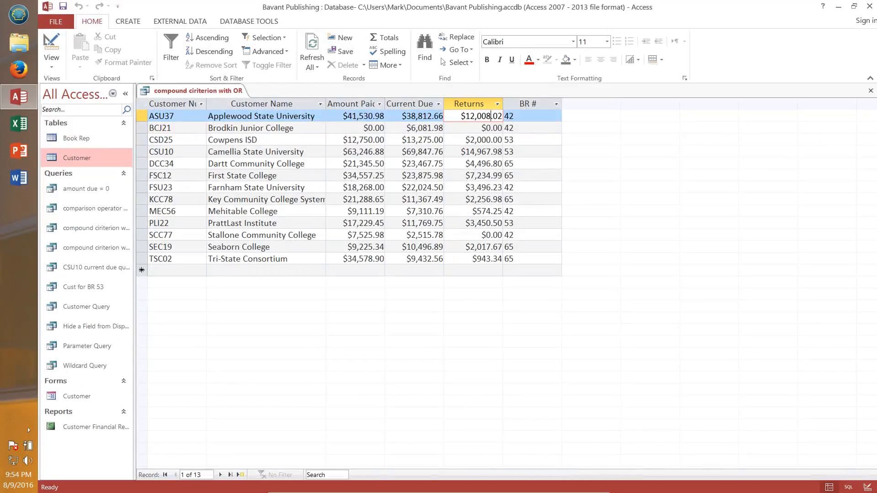
click(871, 91)
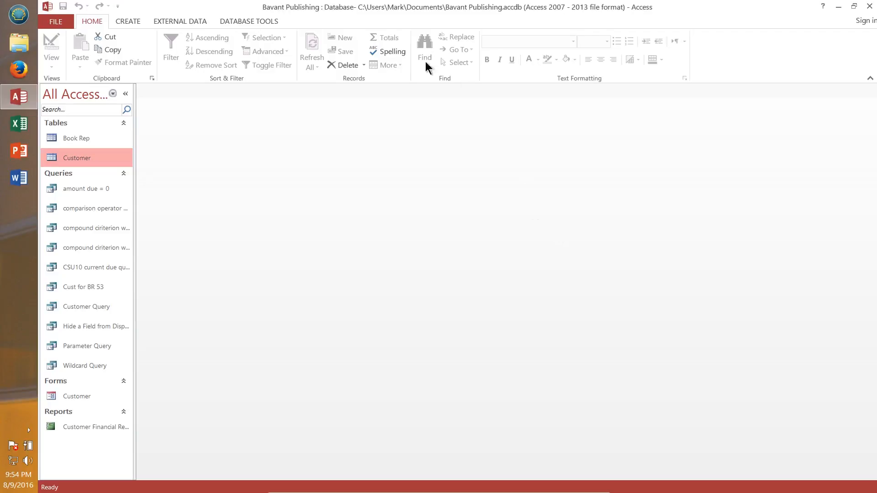
Step: Create a new query design on the Customer table and add the City field to the grid
click(129, 21)
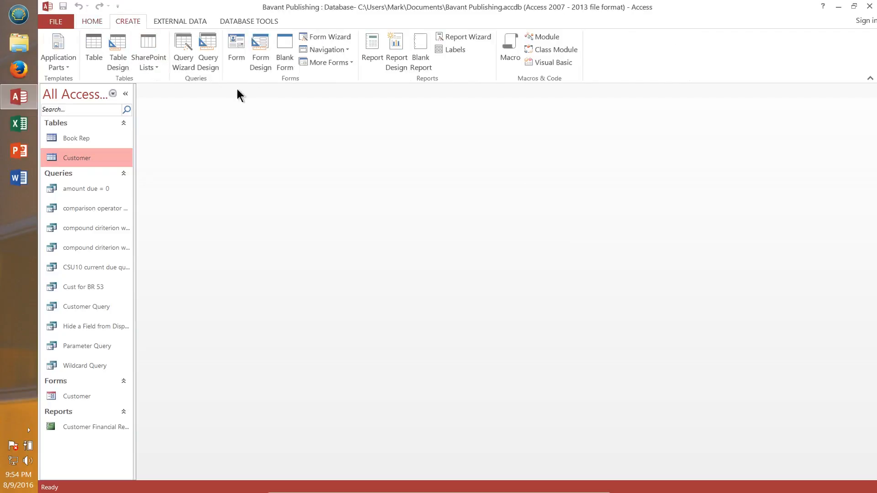
click(210, 41)
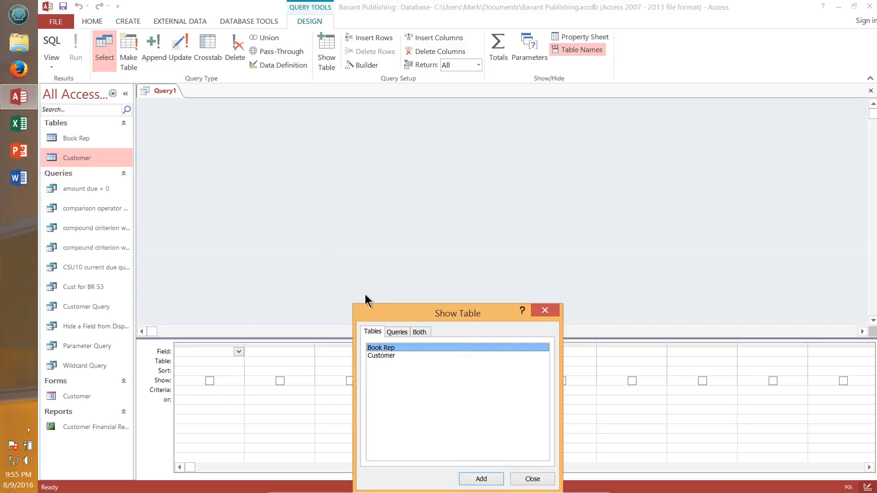
click(384, 354)
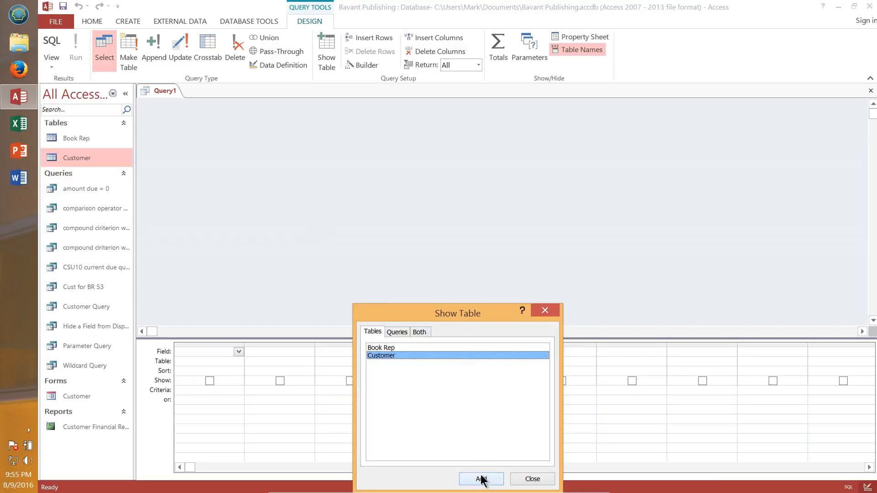
click(481, 478)
click(532, 479)
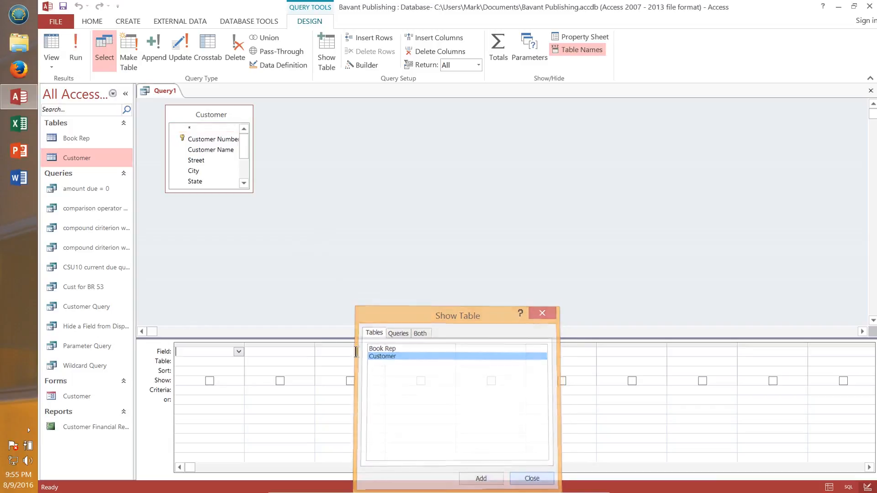
drag(210, 192, 230, 257)
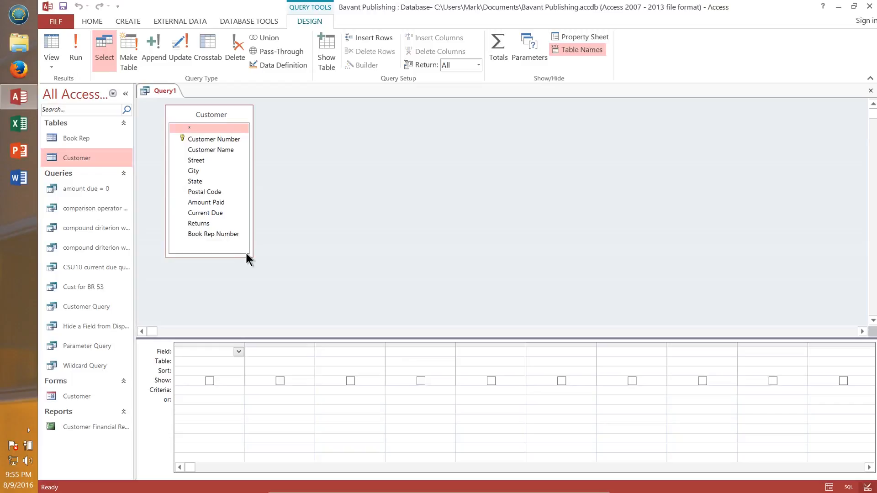
double_click(193, 171)
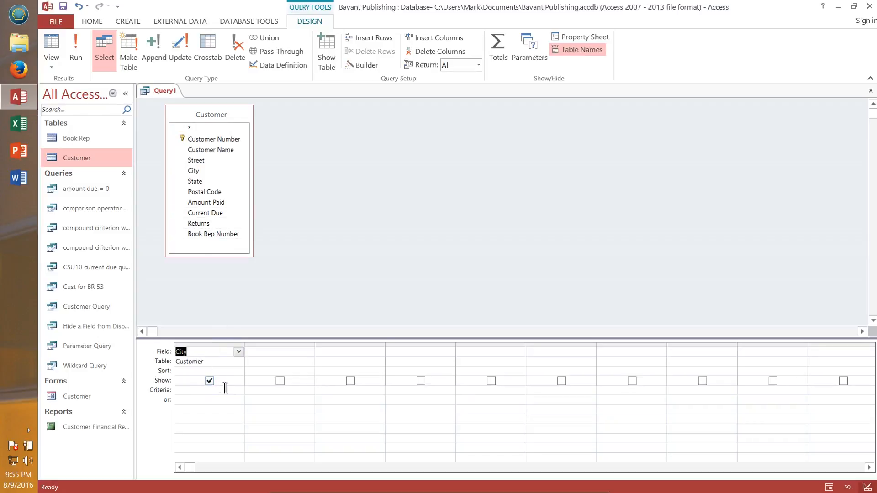
Step: Sort the City field in ascending order and run the query
click(232, 370)
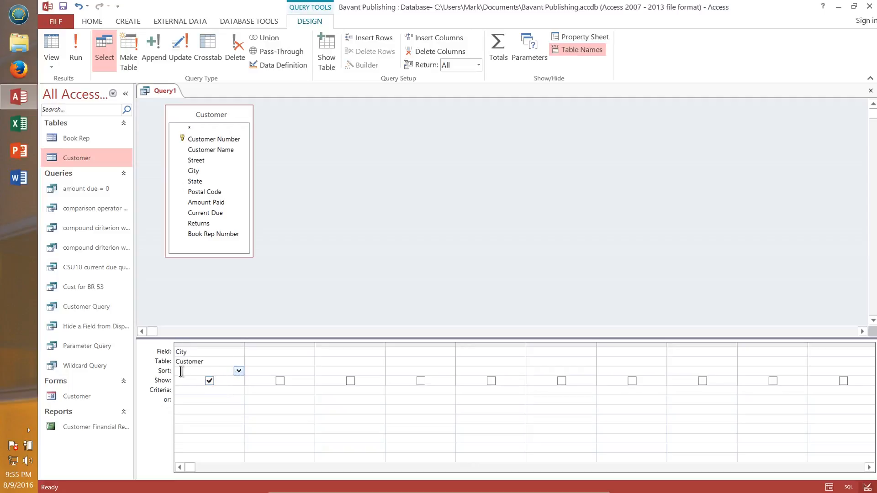
click(242, 371)
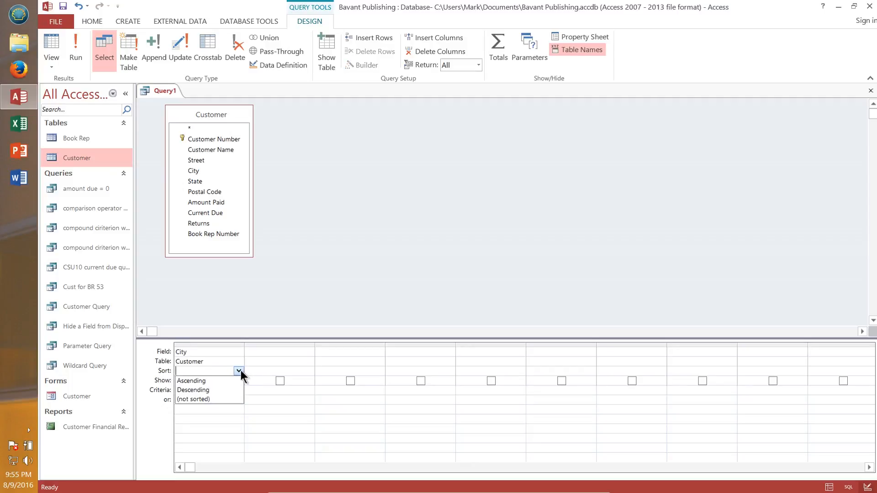
click(213, 381)
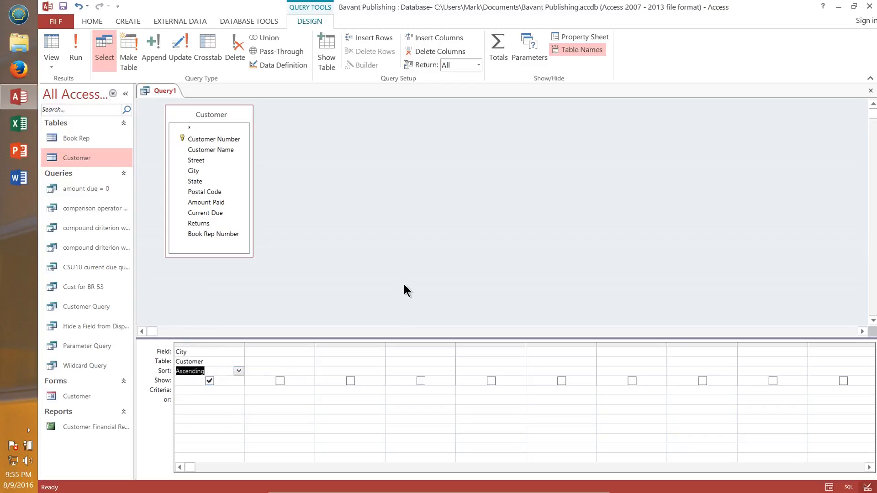
click(331, 272)
click(80, 52)
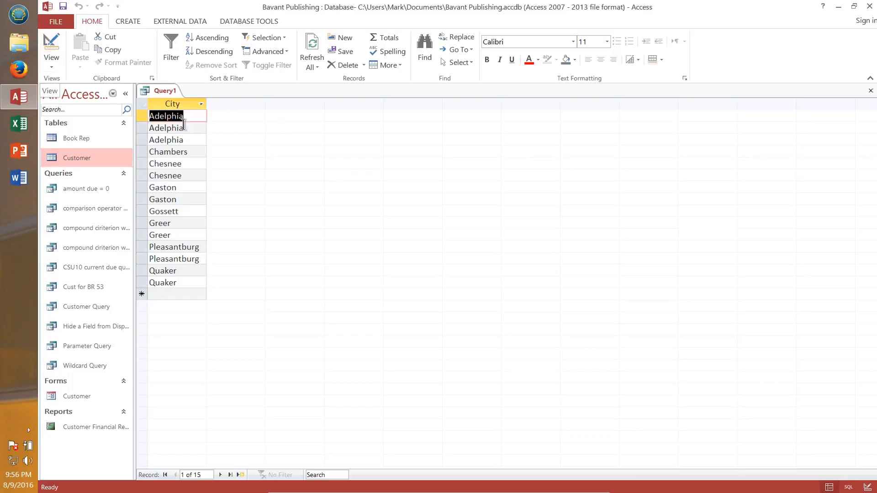
Step: Set the query's Unique Values property to Yes and run it to remove duplicate cities
click(51, 48)
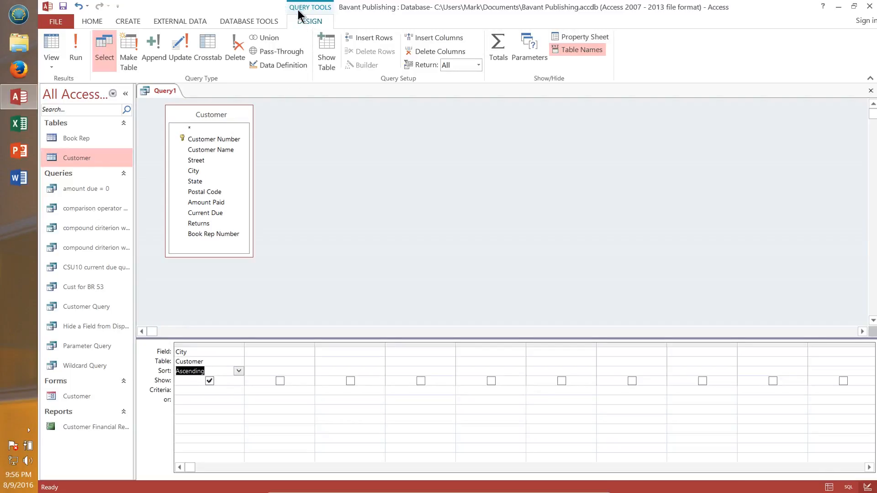
click(595, 40)
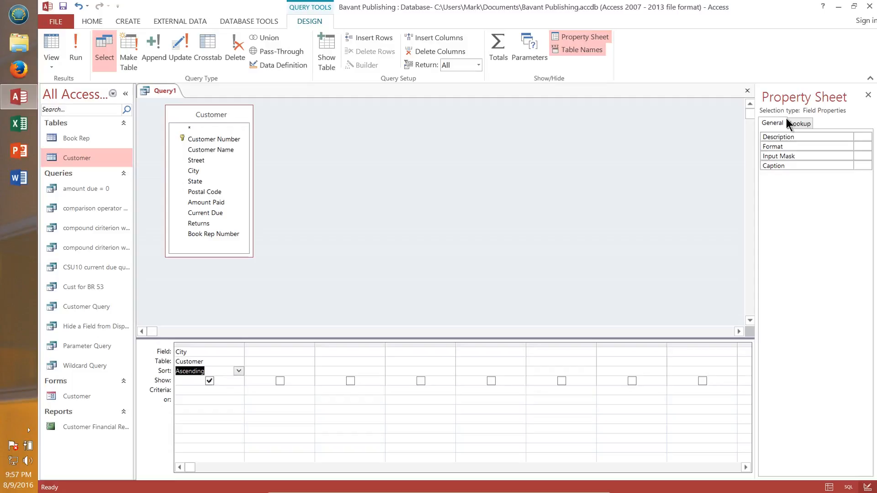
click(276, 345)
click(276, 352)
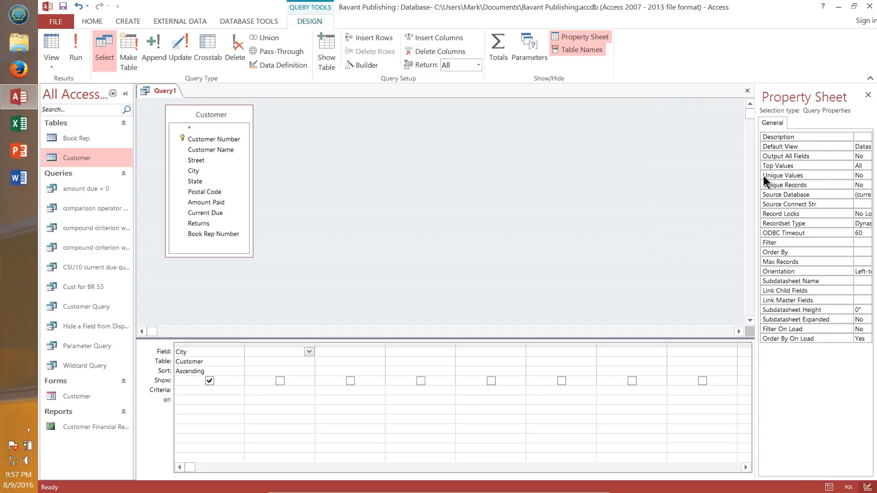
click(860, 176)
click(867, 176)
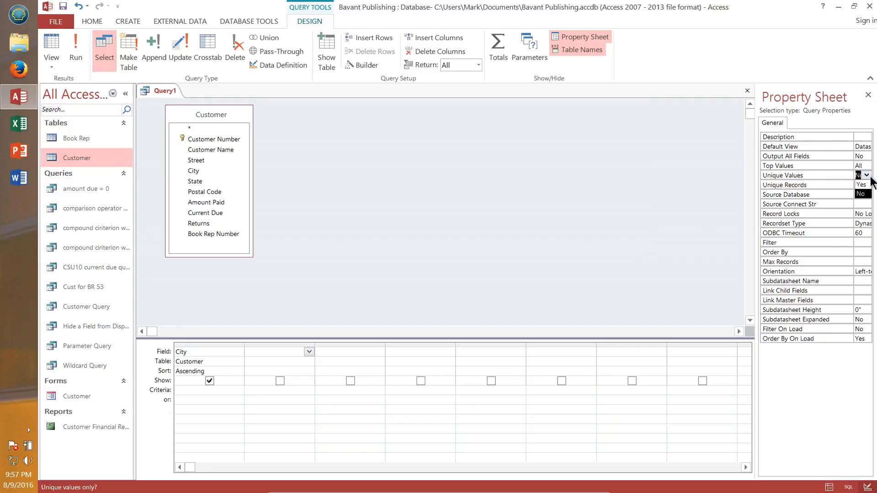
click(862, 185)
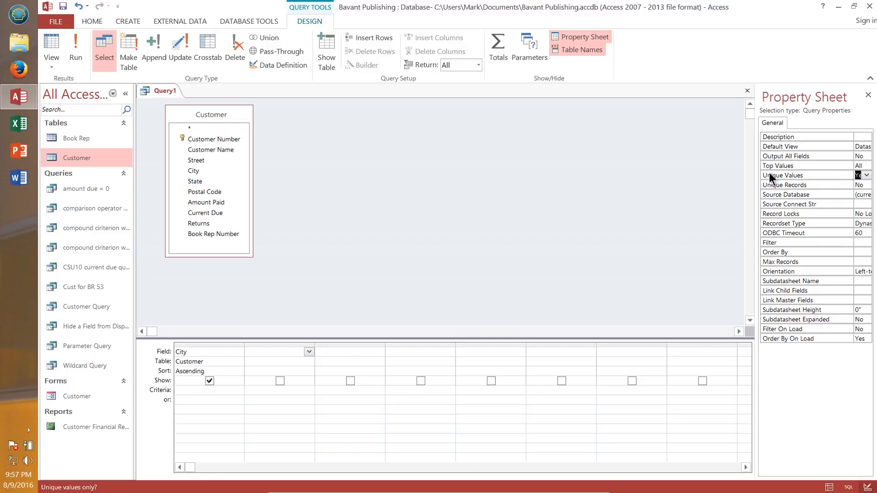
click(76, 51)
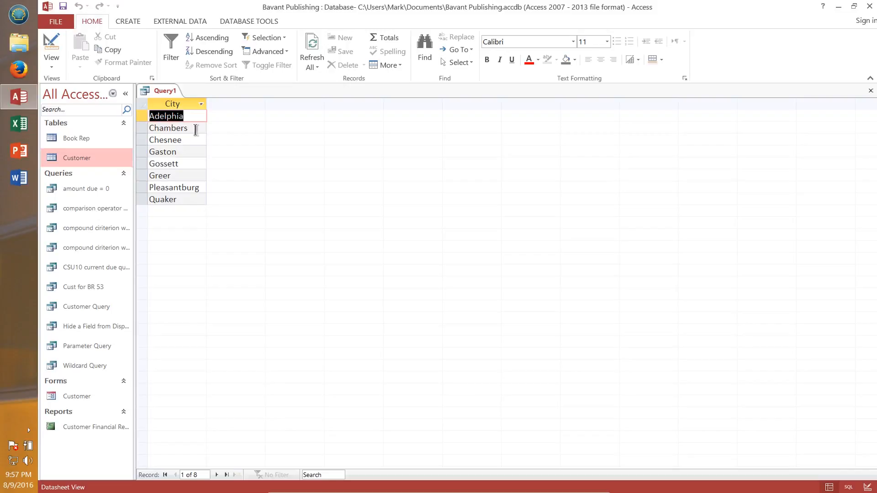
click(199, 116)
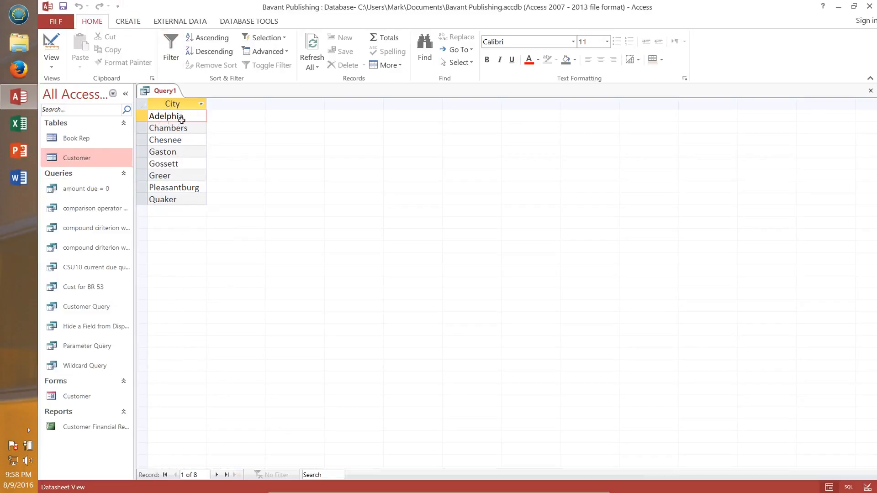
Step: Save the query as remove duplicate cities query and close it
click(57, 24)
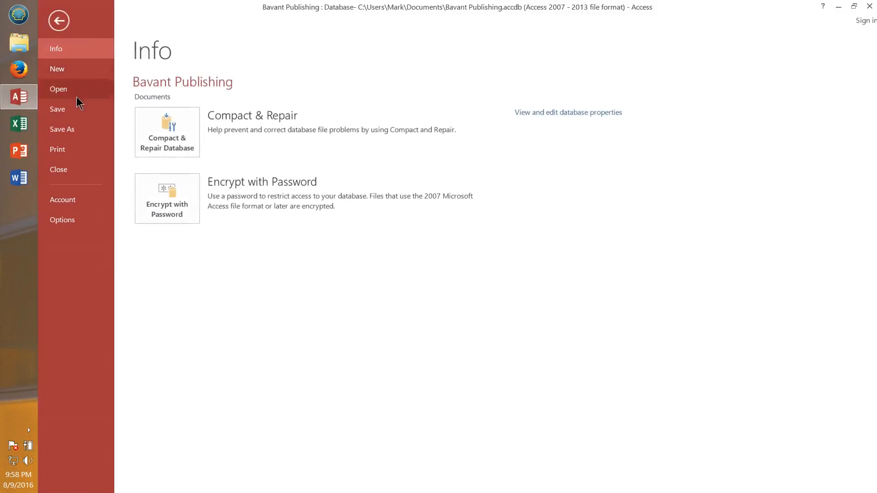
click(69, 130)
click(188, 149)
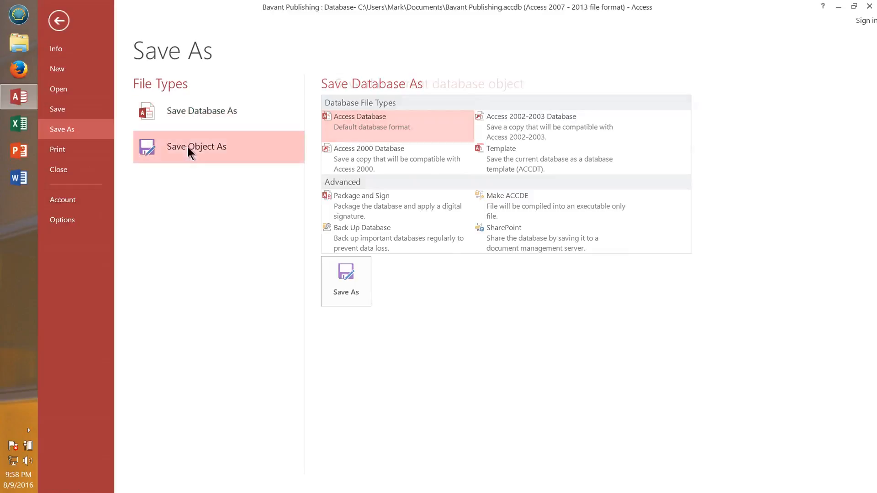
click(345, 226)
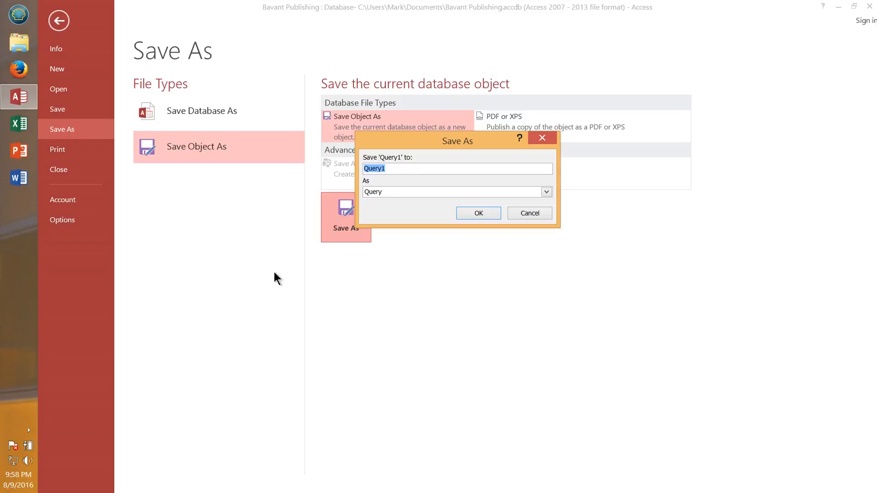
key(BackSpace)
text(remove duplicate cities query)
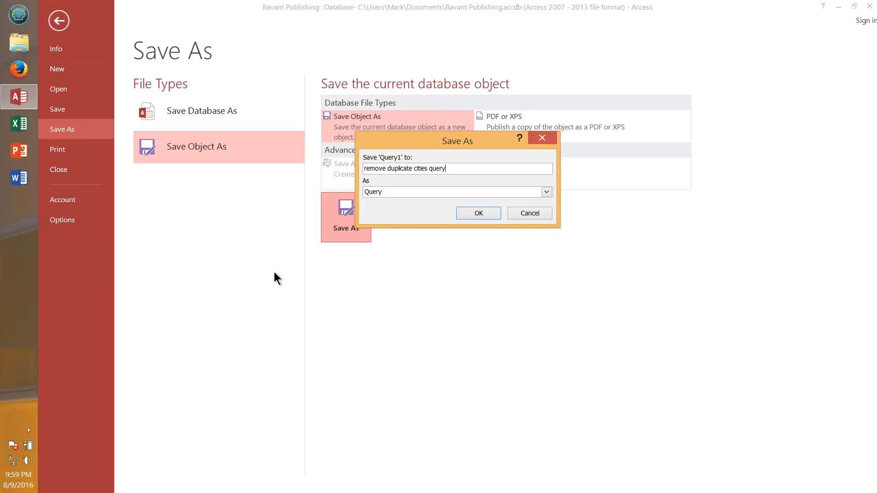
click(487, 213)
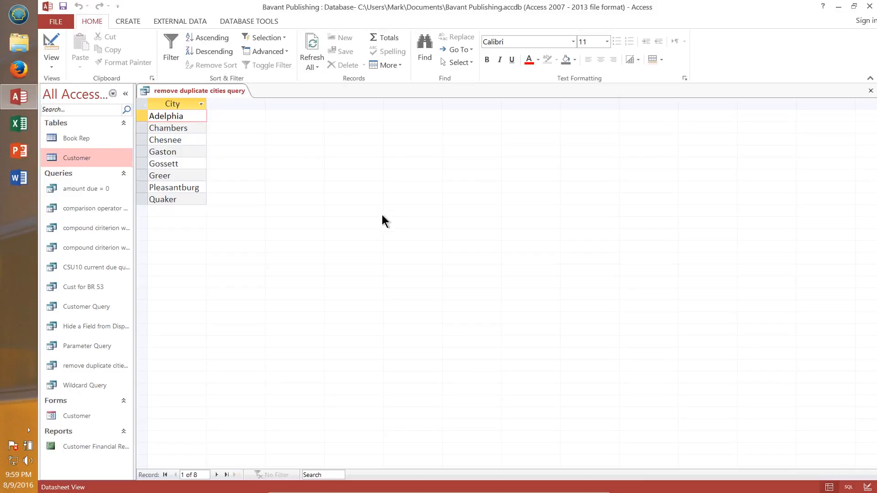
click(870, 91)
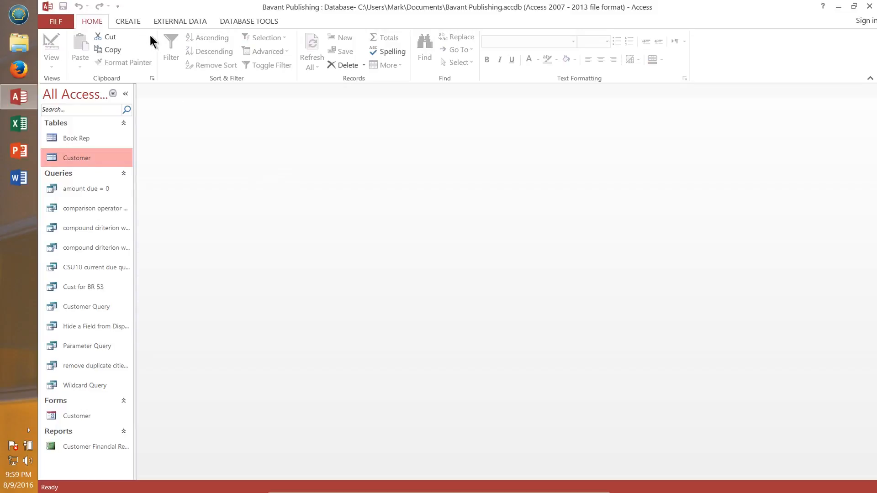
Step: Create a new query design with the Customer table added and enlarge its field list
click(125, 22)
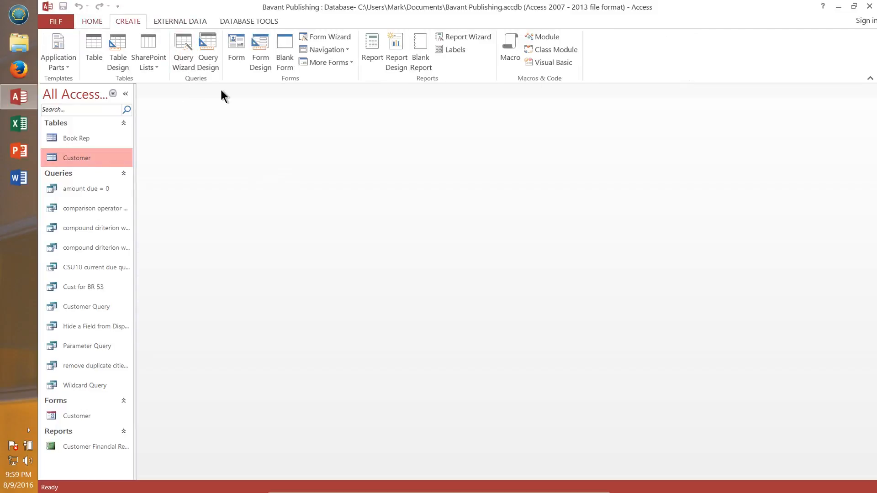
click(212, 49)
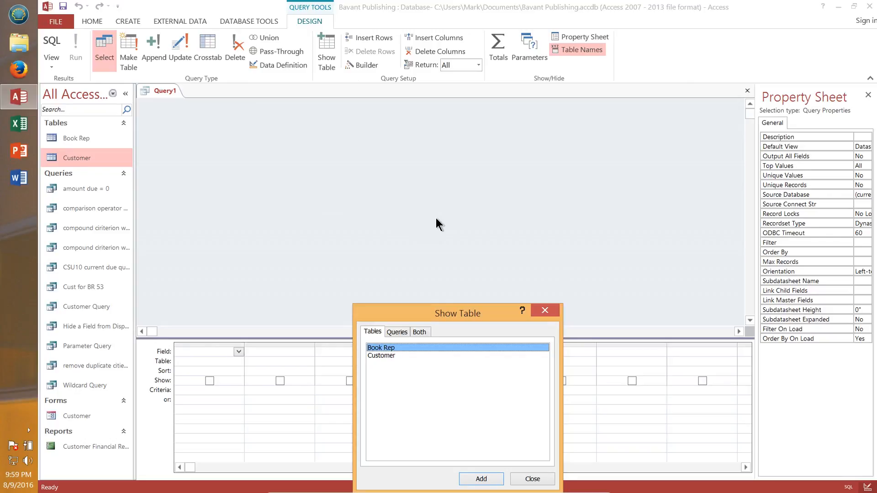
click(379, 355)
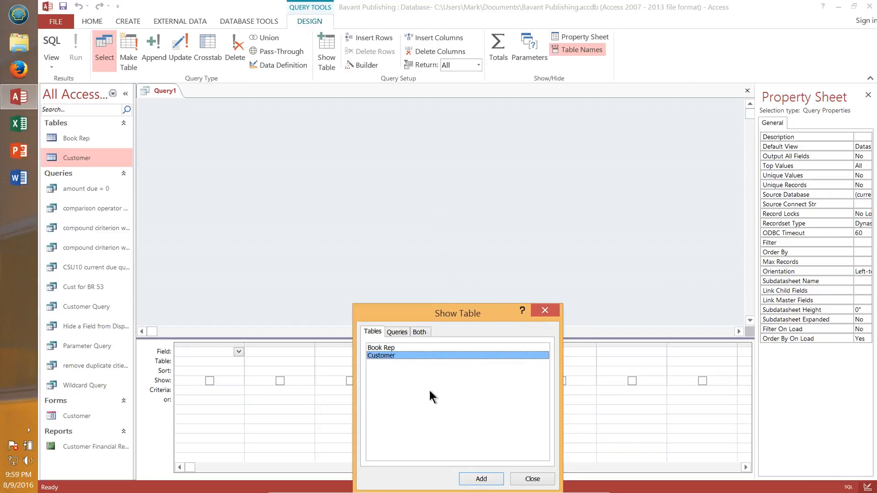
click(482, 479)
drag(467, 314, 477, 117)
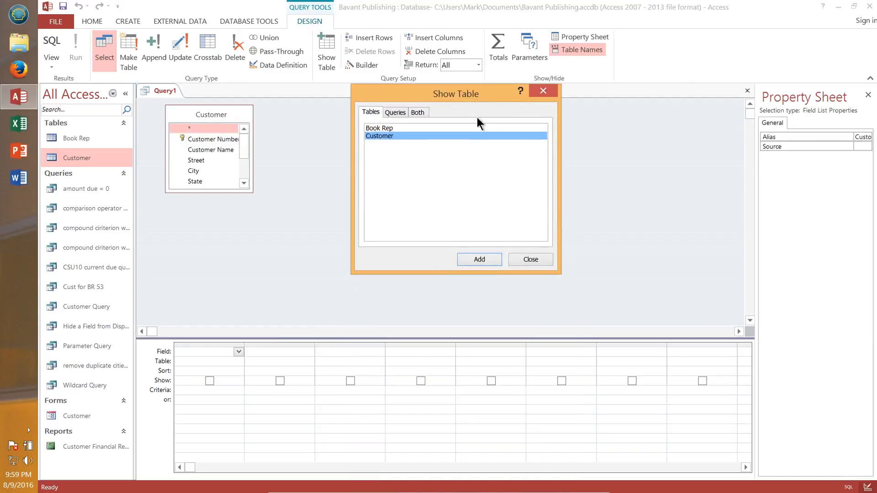
click(534, 262)
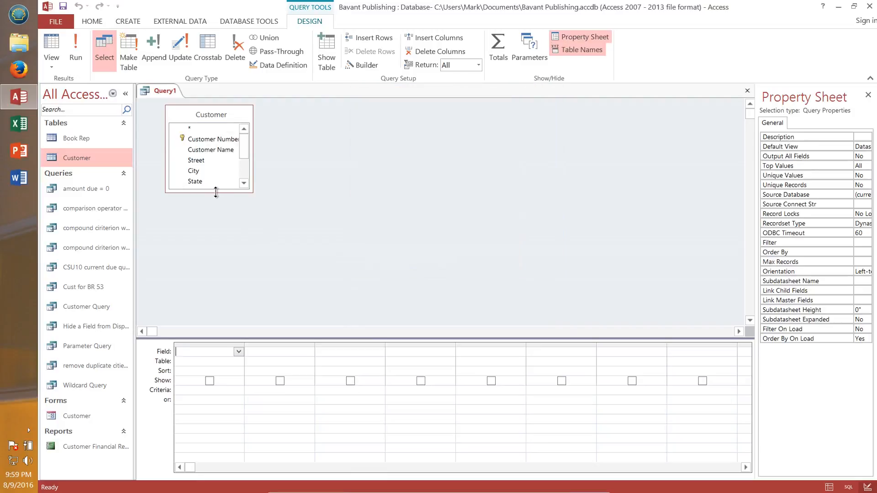
drag(218, 192, 223, 282)
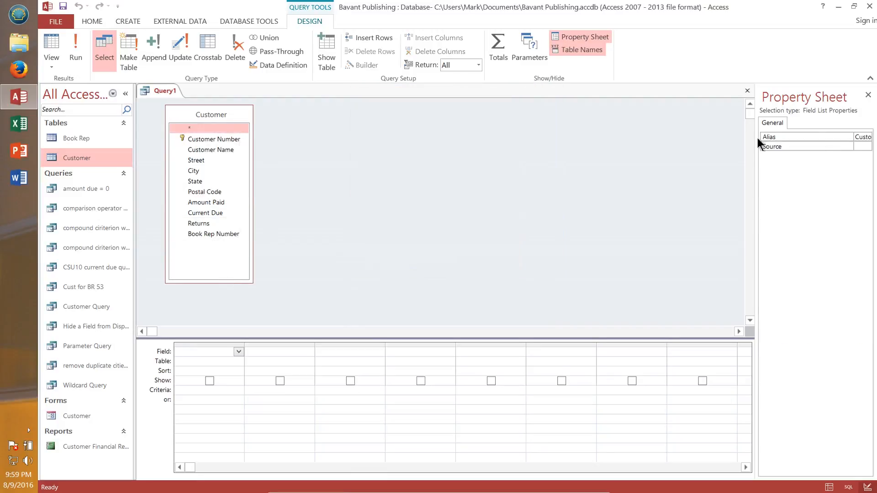
click(868, 96)
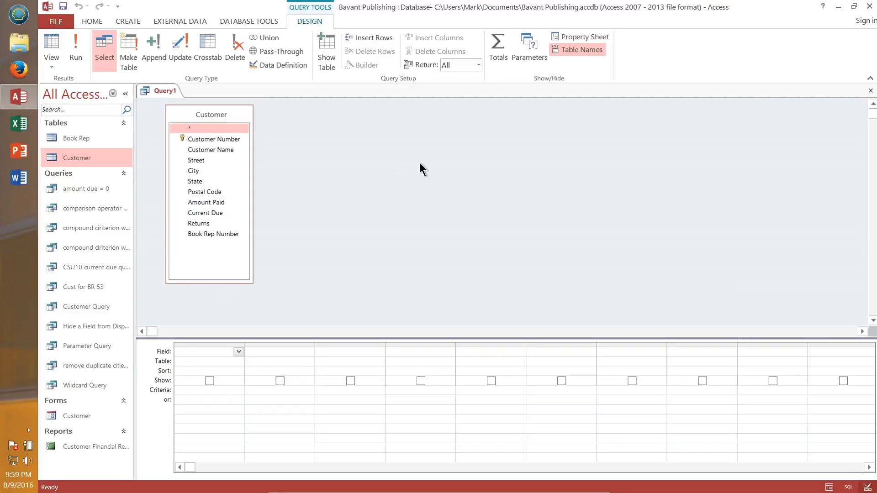
Step: Add Customer Number, Customer Name, Book Rep Number and Amount Paid fields to the design grid
double_click(206, 138)
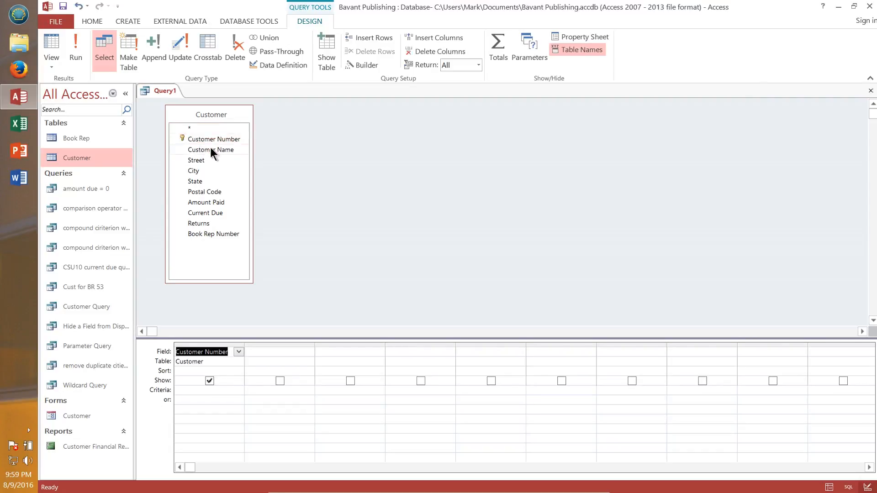
double_click(210, 148)
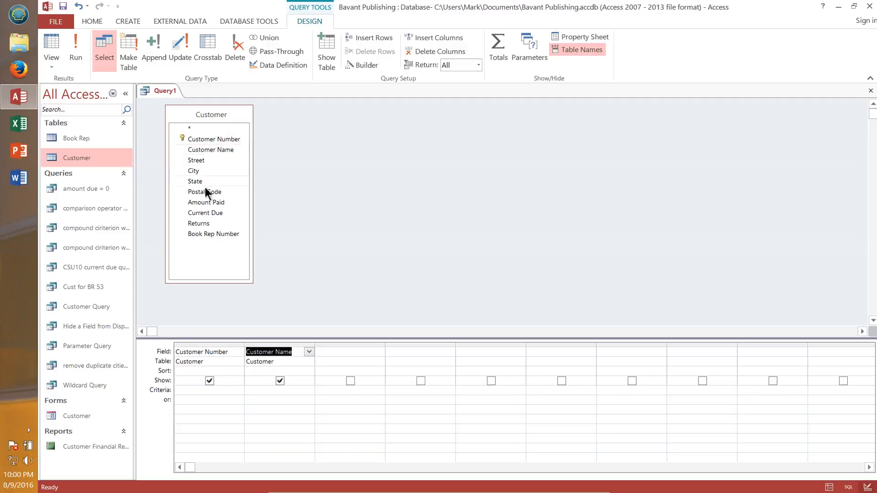
double_click(212, 232)
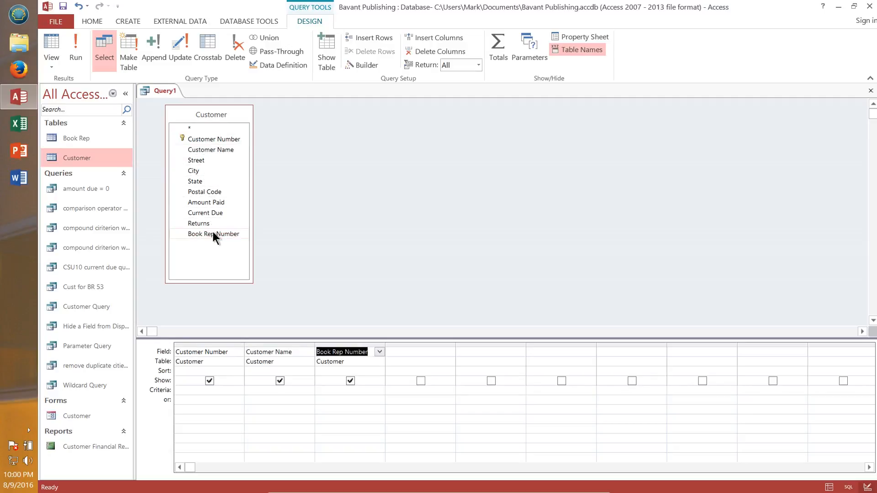
double_click(216, 204)
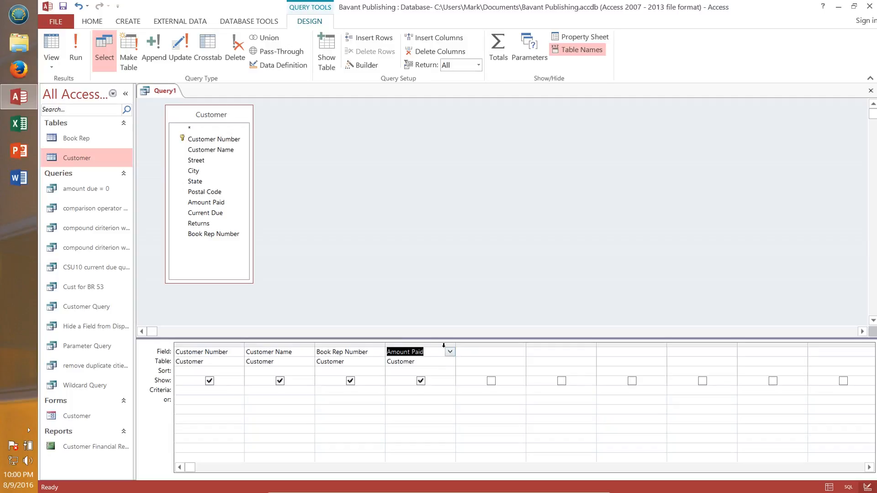
Step: Sort Book Rep Number and Amount Paid in ascending order and run the query
click(379, 361)
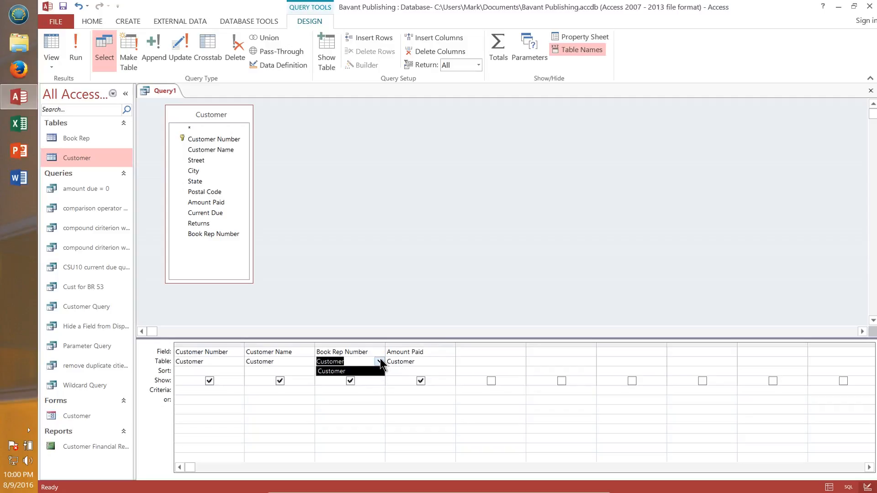
click(382, 374)
click(381, 371)
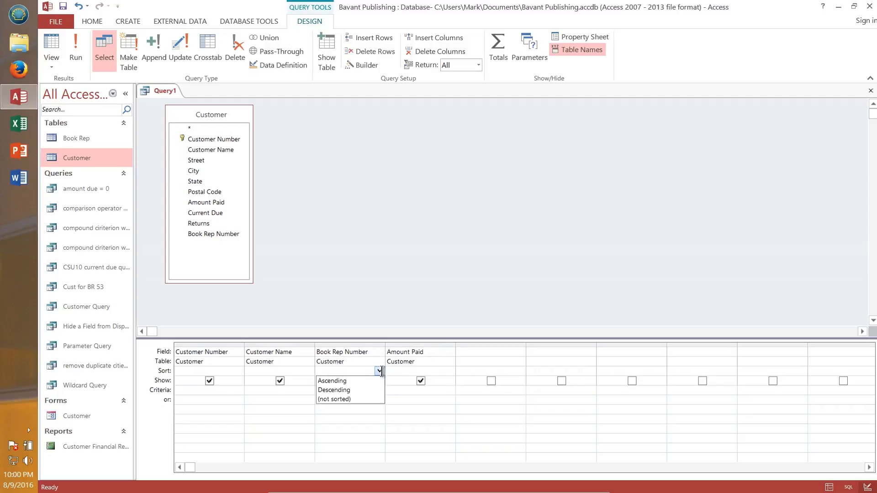
click(362, 382)
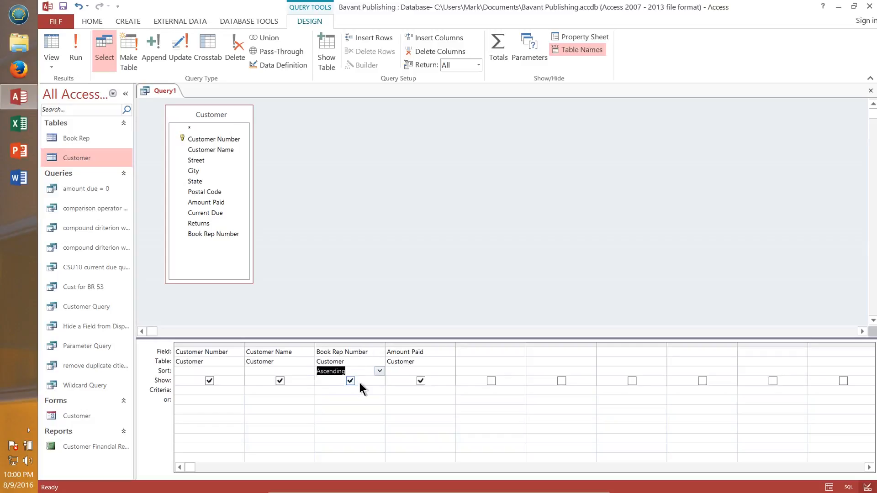
click(434, 371)
click(447, 371)
click(419, 379)
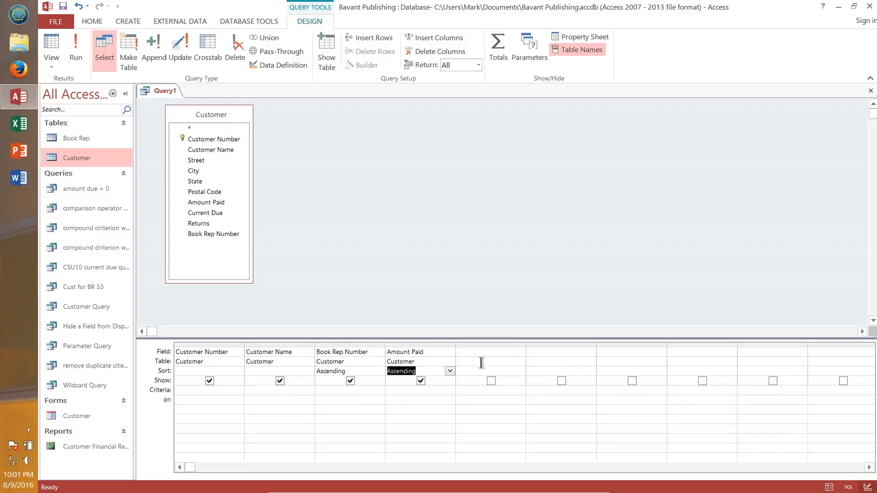
click(418, 370)
click(76, 50)
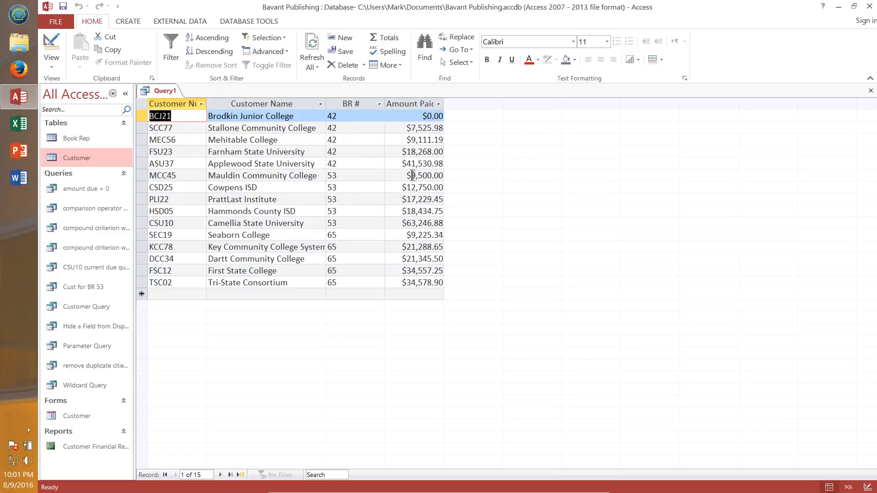
Step: Change the Amount Paid sort to descending and run the query again
click(52, 48)
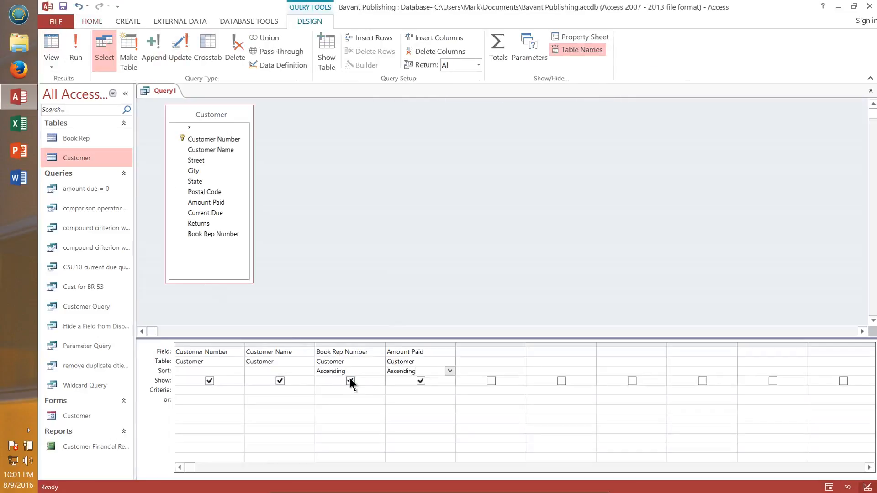
click(449, 371)
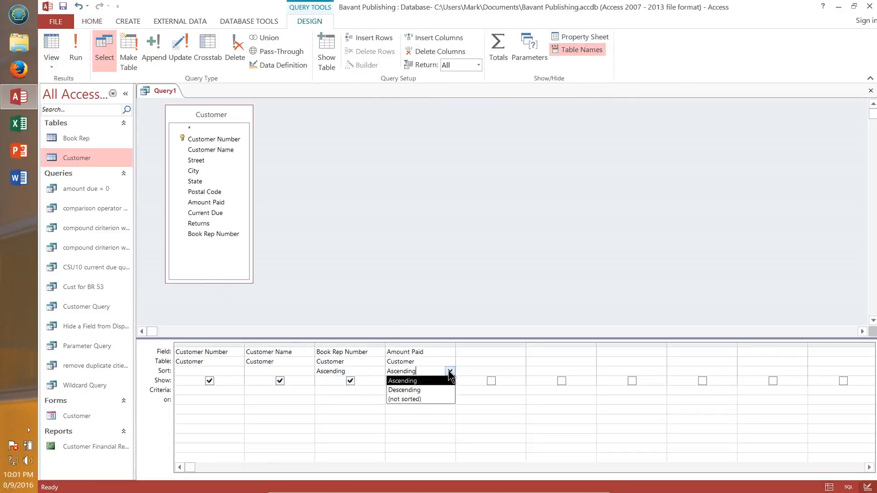
click(407, 390)
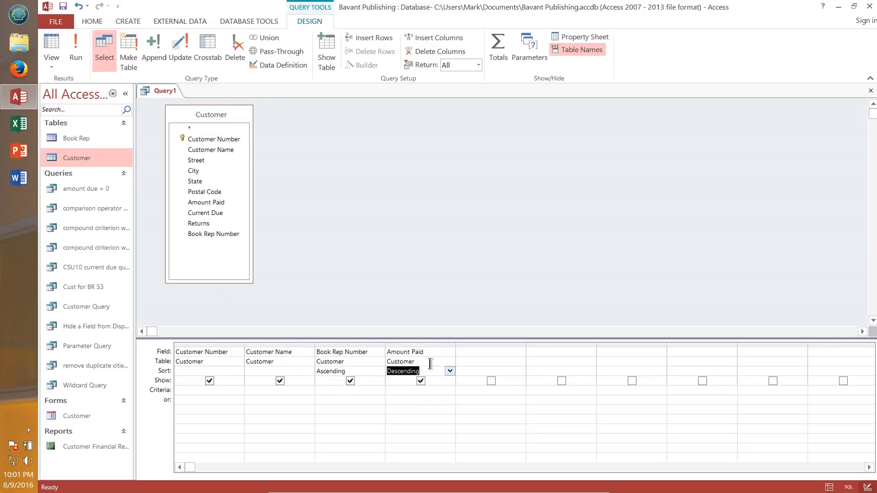
click(78, 60)
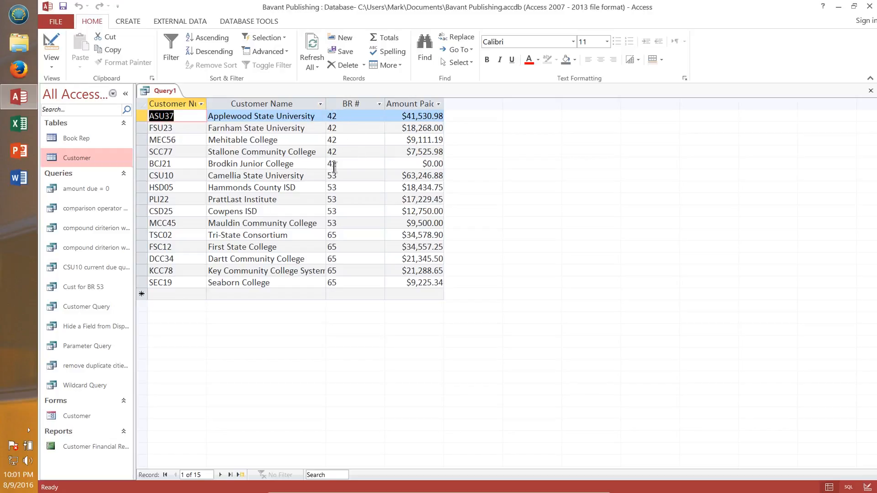
Step: Save the query as multiple field sort
click(63, 6)
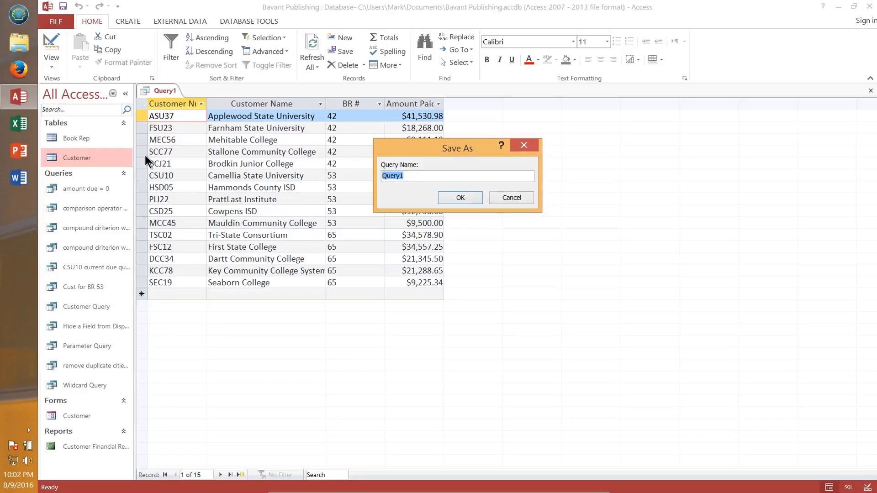
text(multiop)
key(BackSpace)
key(BackSpace)
text(ple field quer)
key(BackSpace)
key(BackSpace)
key(BackSpace)
key(BackSpace)
key(BackSpace)
text(sort)
click(466, 197)
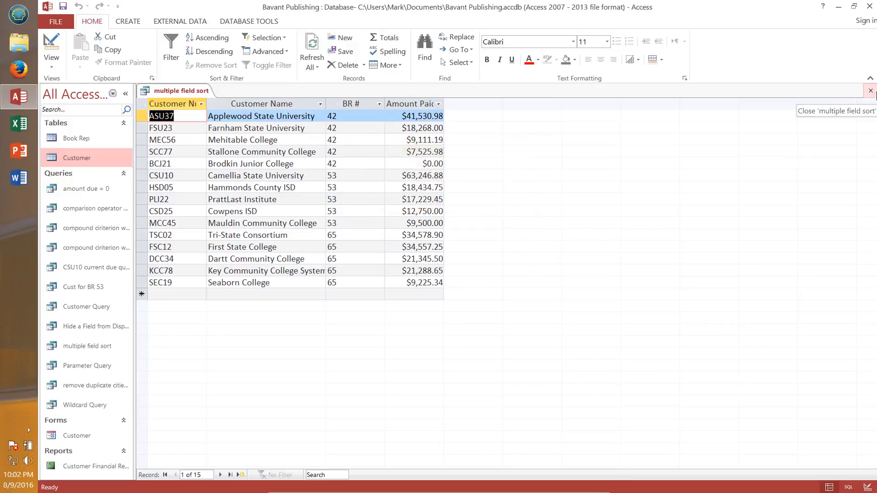
Step: Close the multiple field sort query and reopen it from the widened navigation pane
click(875, 93)
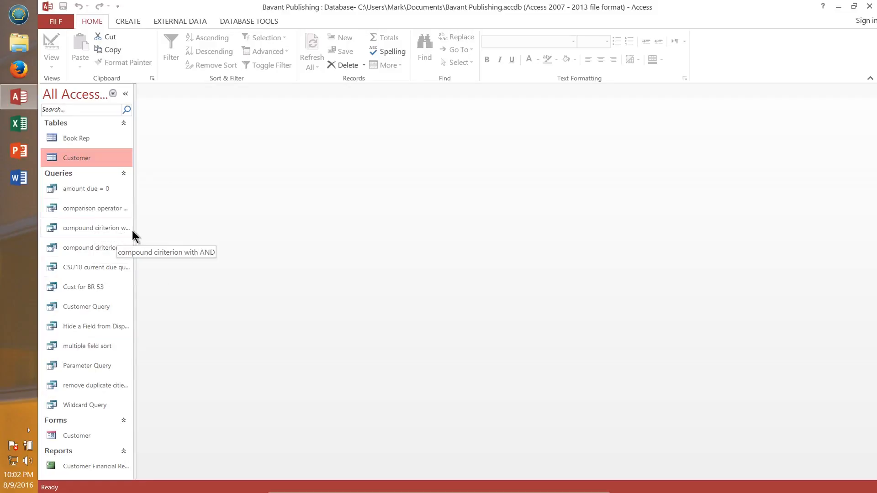
drag(155, 230, 155, 228)
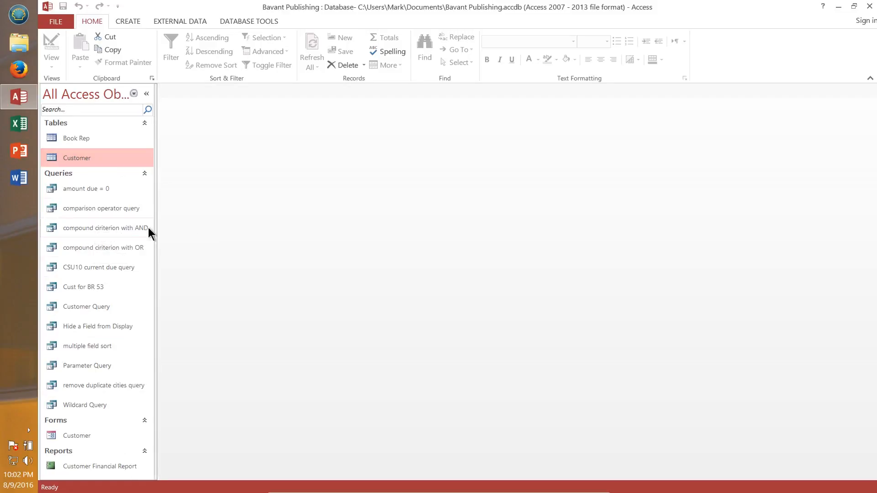
double_click(95, 348)
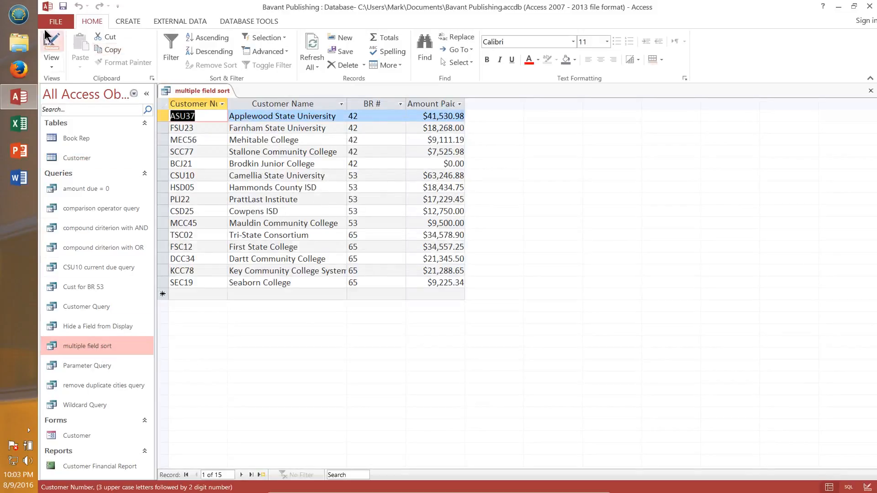
Step: Switch the query to Design view, run it, and return to Design view
click(52, 45)
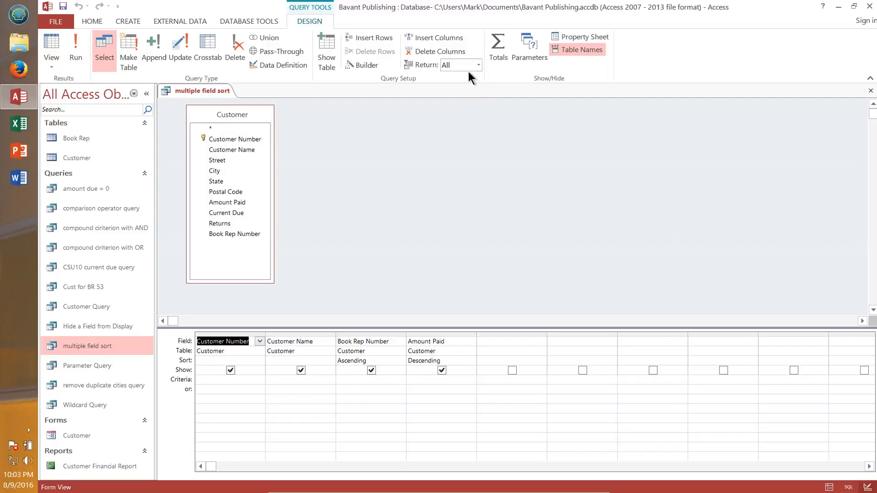
click(74, 52)
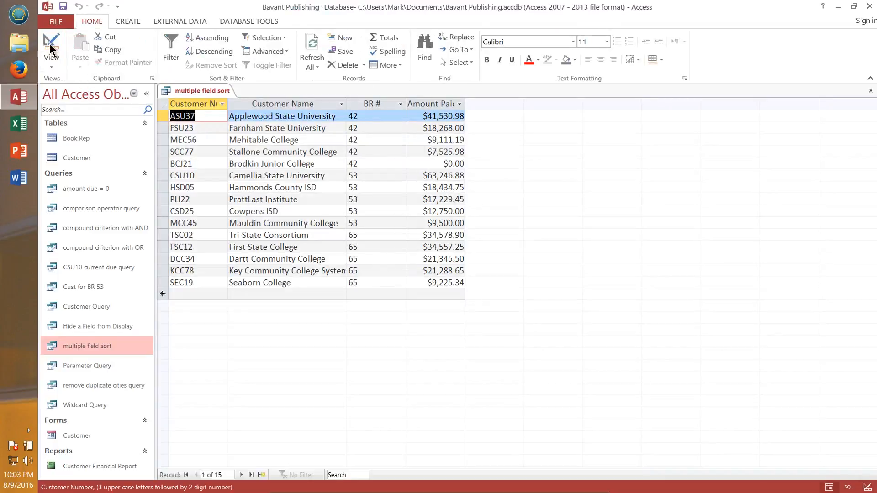
click(50, 46)
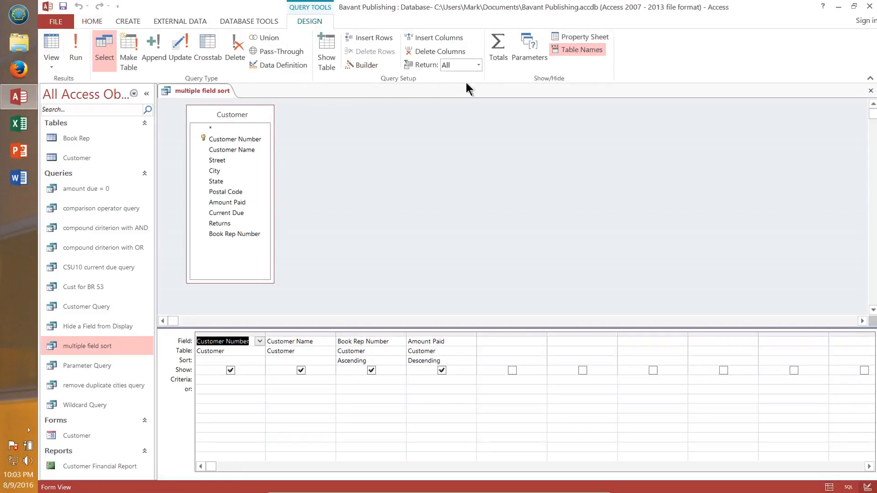
Step: Set the query's Return top values to 5 and run the query
click(475, 66)
click(478, 66)
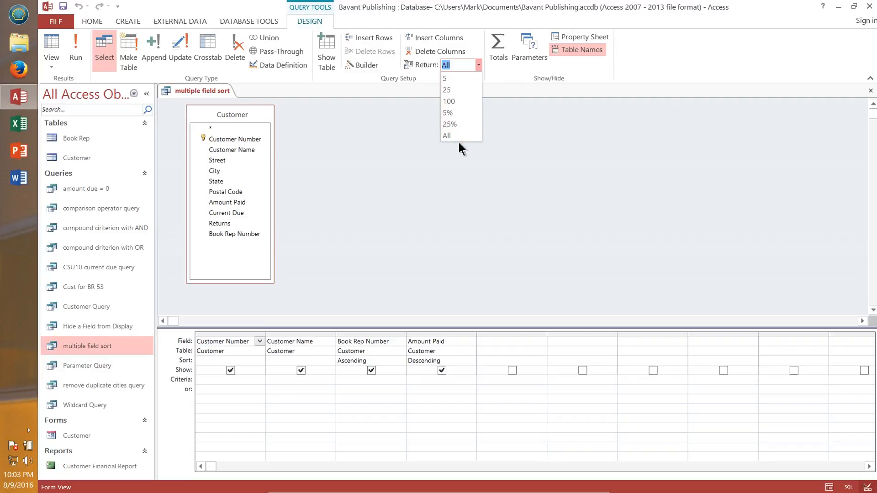
click(450, 79)
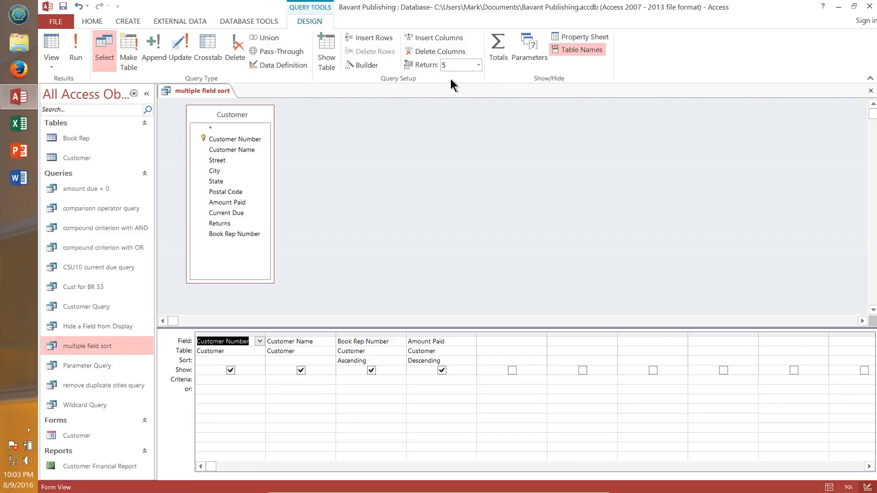
click(81, 45)
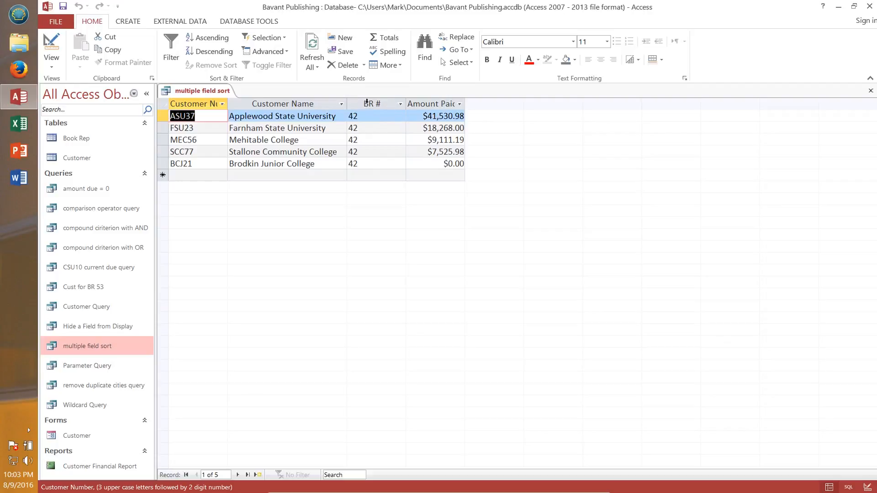
Step: Remove the sort from the Book Rep Number column and run the query again
click(50, 51)
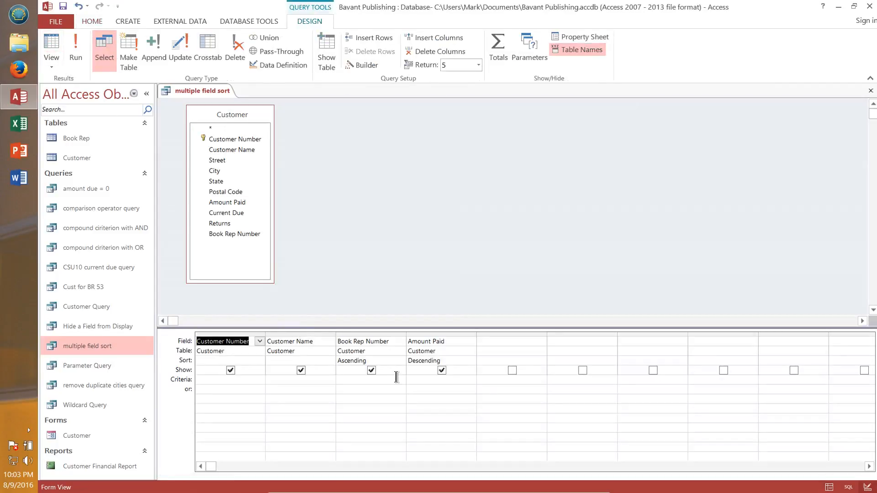
click(391, 360)
click(400, 360)
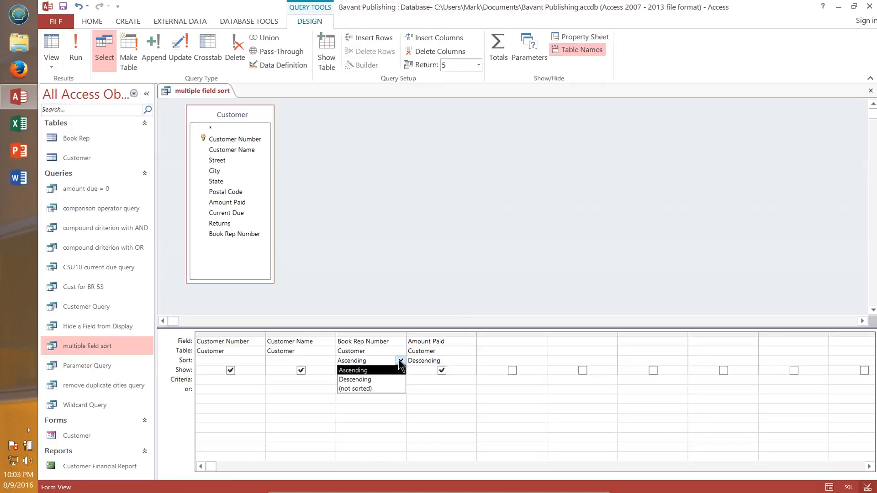
click(371, 389)
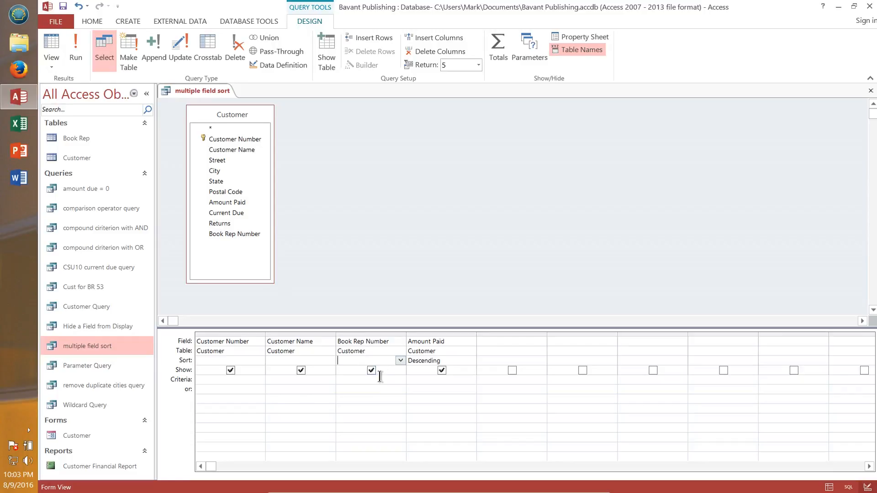
click(74, 50)
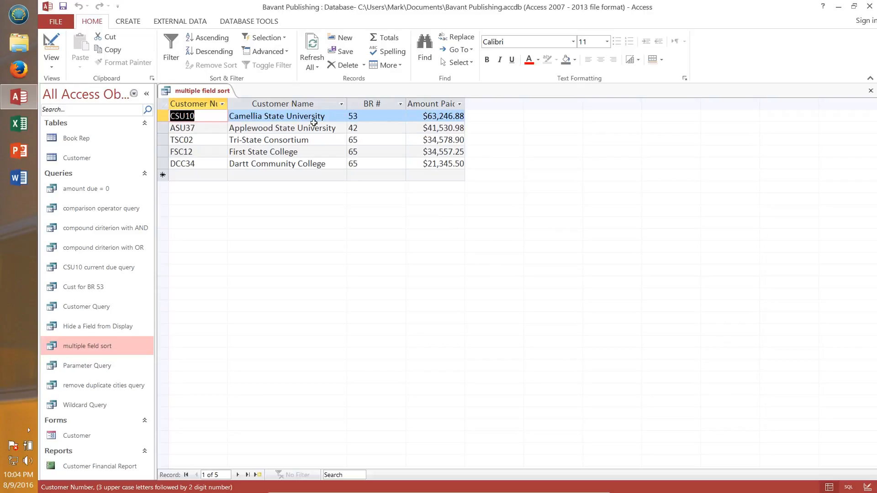
Step: Return to Design view and close the query without saving the design changes
click(52, 45)
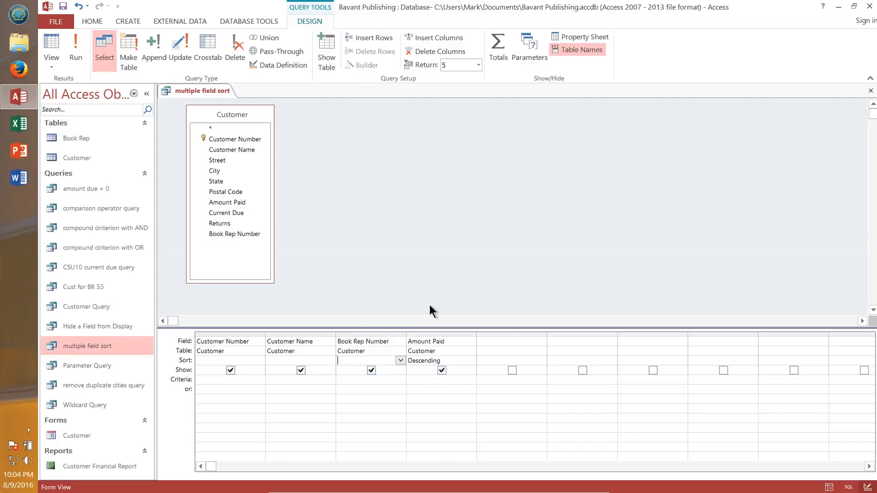
click(478, 65)
click(448, 65)
key(Return)
click(870, 90)
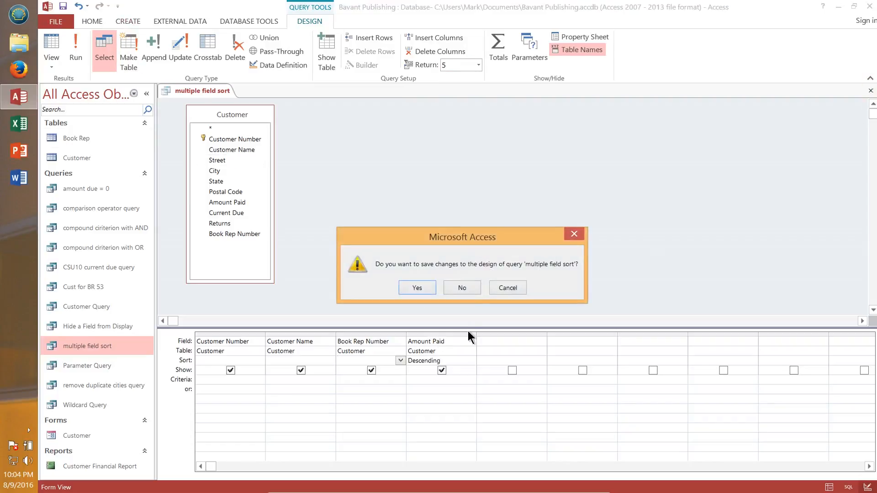
click(465, 288)
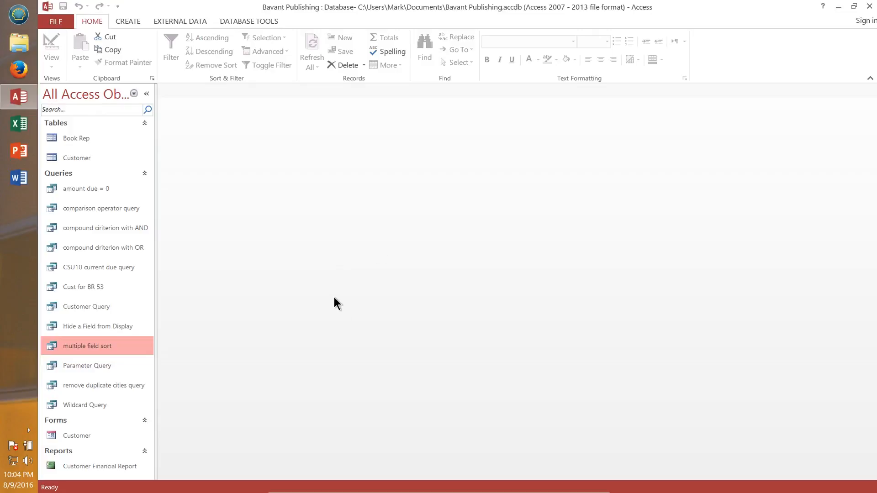
Step: Open the Customer and Book Rep tables in Datasheet view
click(127, 23)
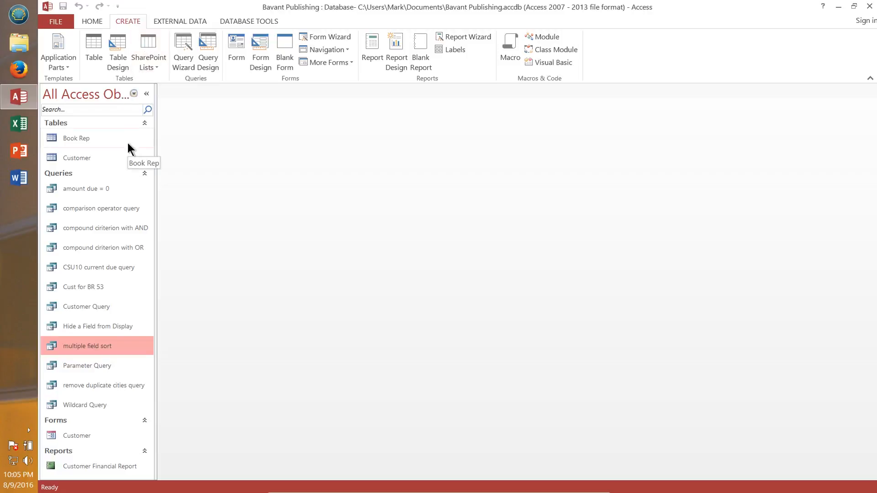
double_click(91, 159)
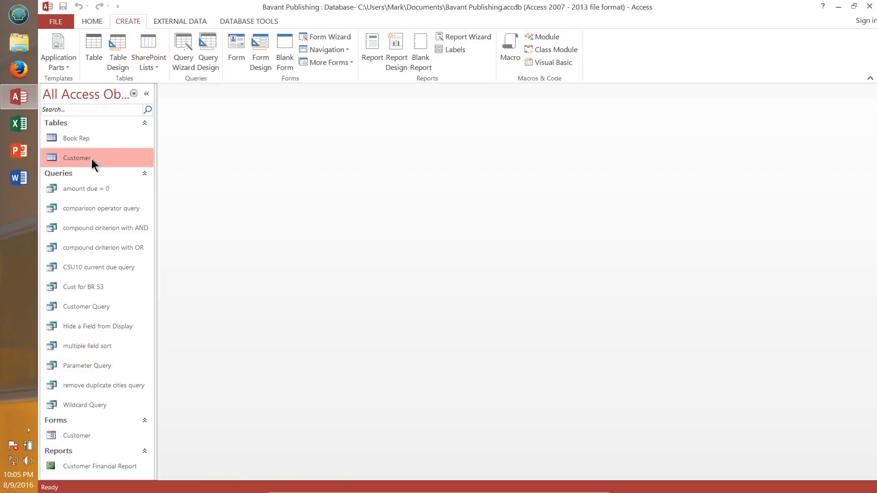
double_click(86, 141)
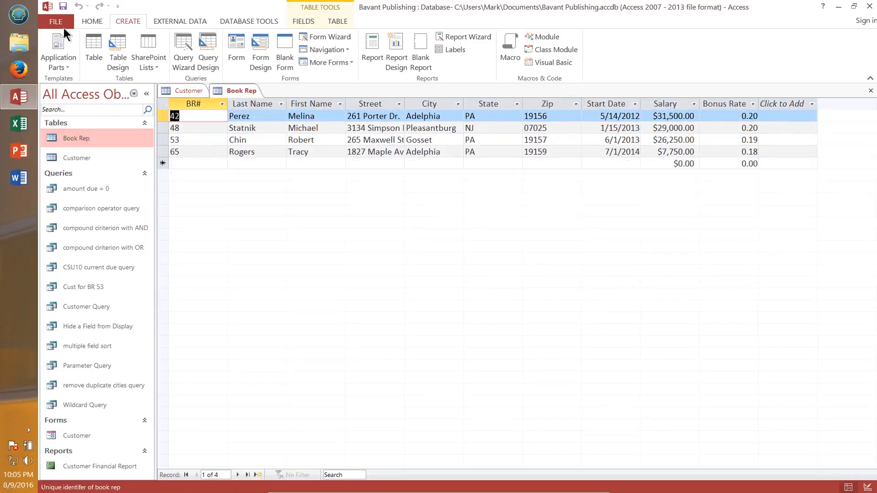
Step: Switch the Book Rep table to Design view
click(92, 21)
click(239, 90)
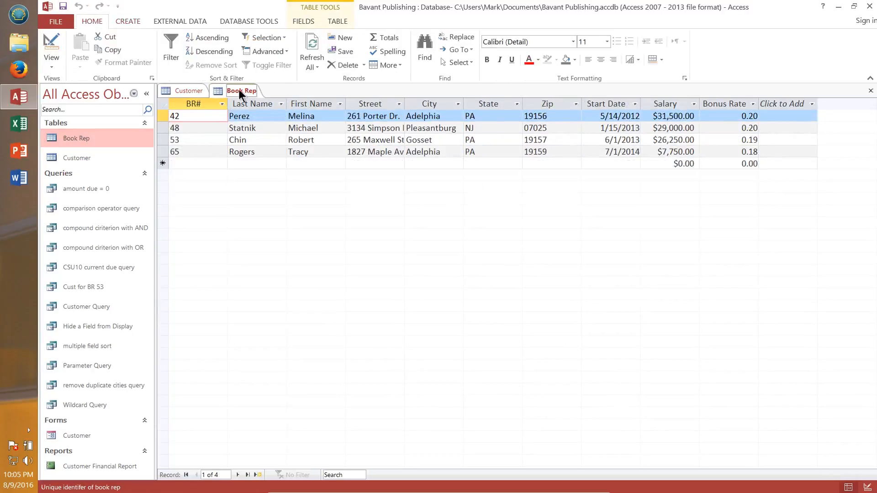
click(52, 46)
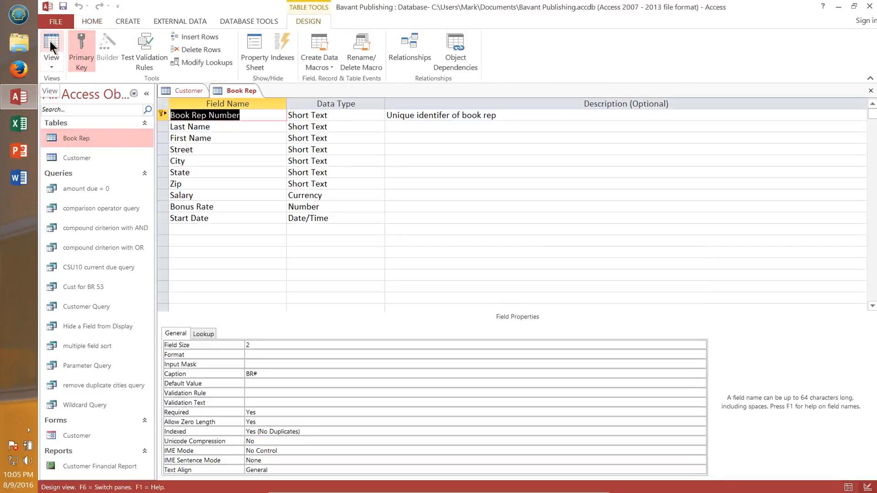
Step: Open the Customer table in Design view and inspect the Book Rep Number field's data type, field size and description
click(189, 90)
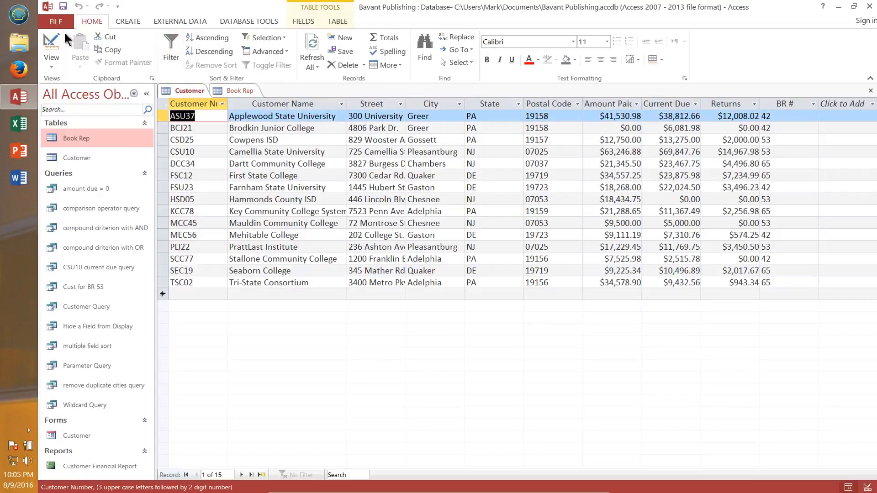
click(52, 47)
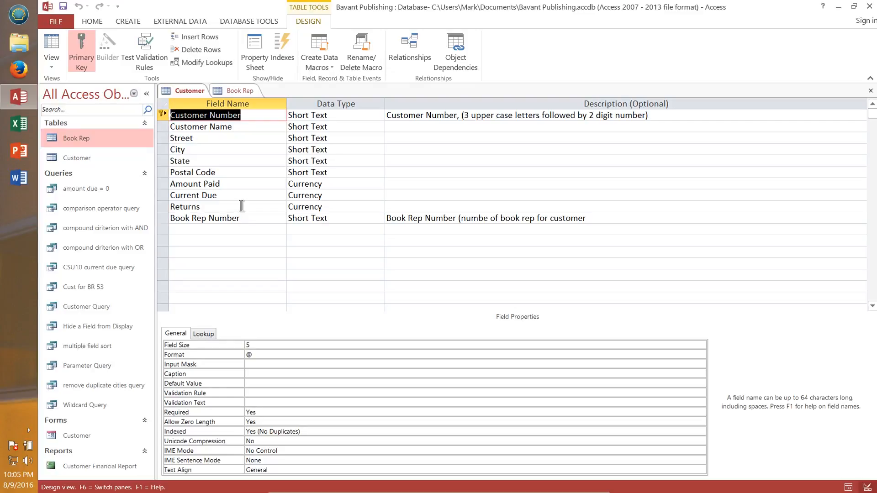
drag(171, 219, 248, 219)
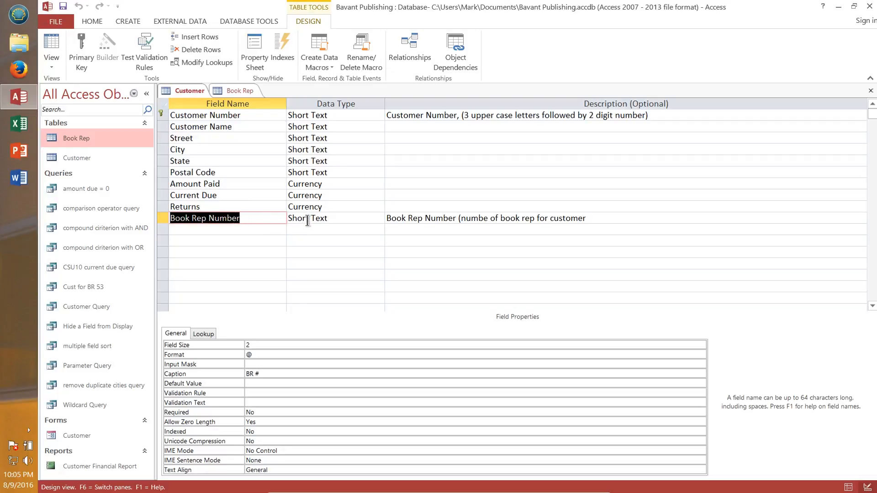
double_click(247, 345)
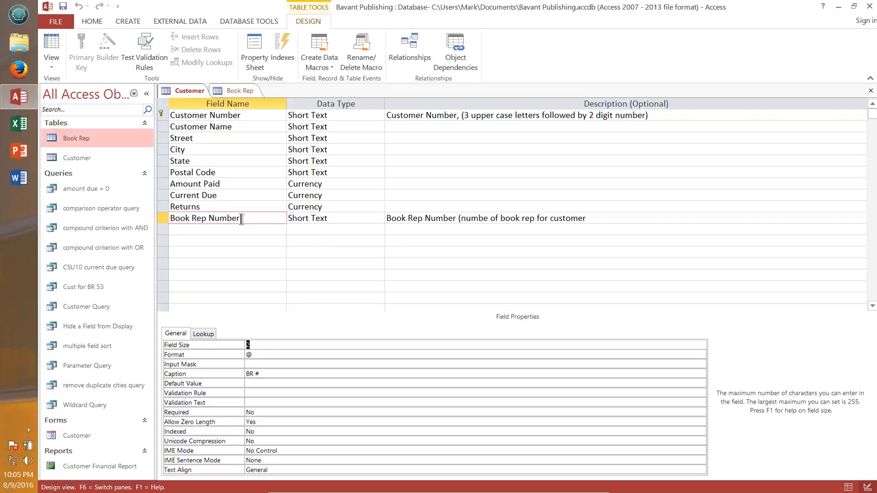
drag(386, 218, 584, 231)
click(593, 219)
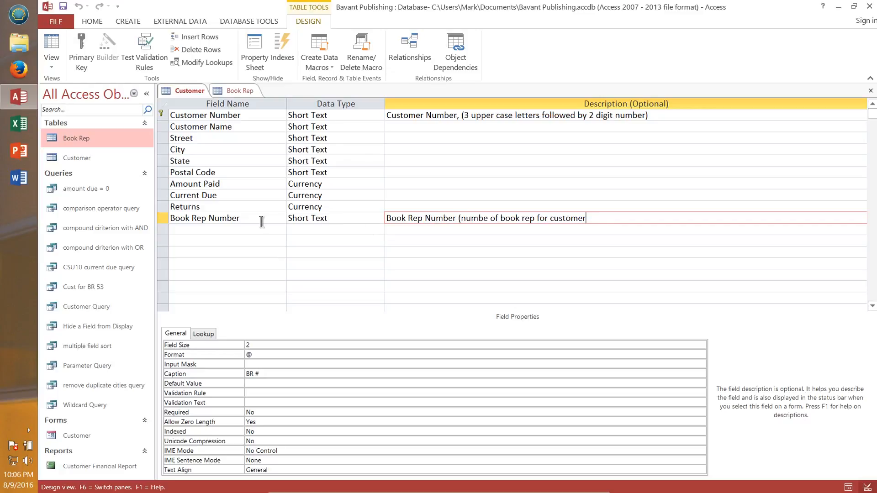
click(242, 218)
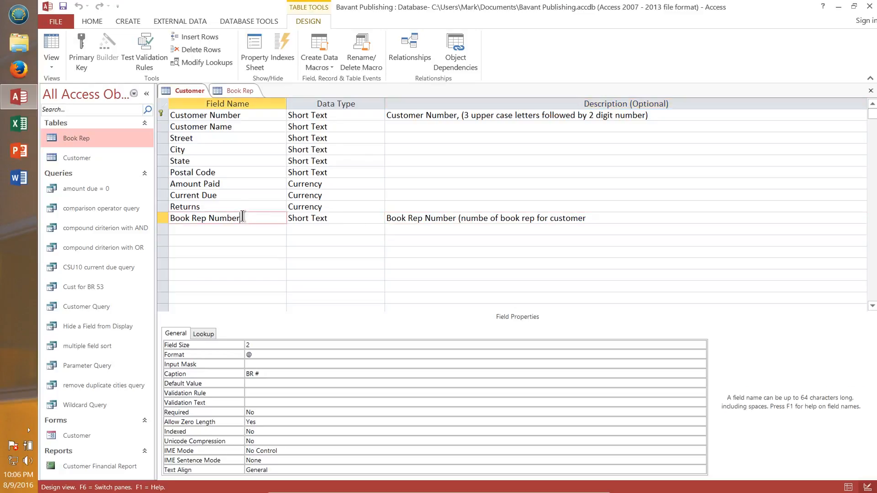
click(315, 218)
click(252, 341)
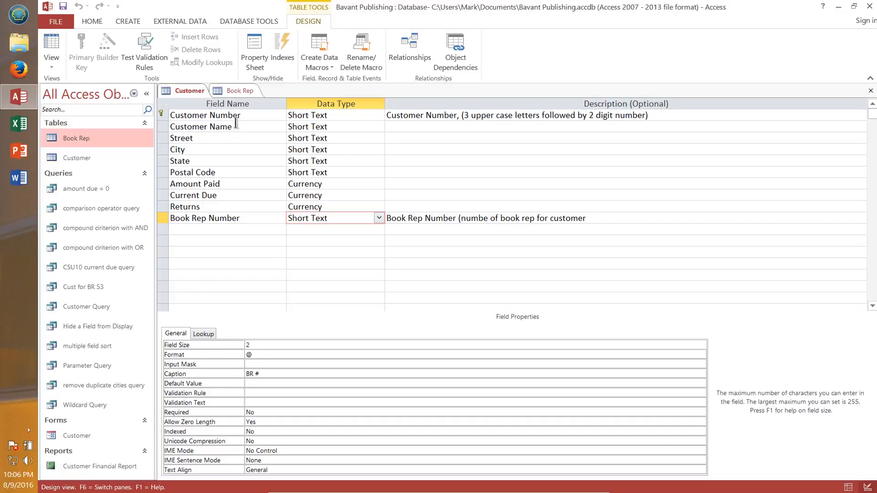
Step: Inspect the Book Rep Number field's data type and field size in the Book Rep table design, then close that table
click(243, 91)
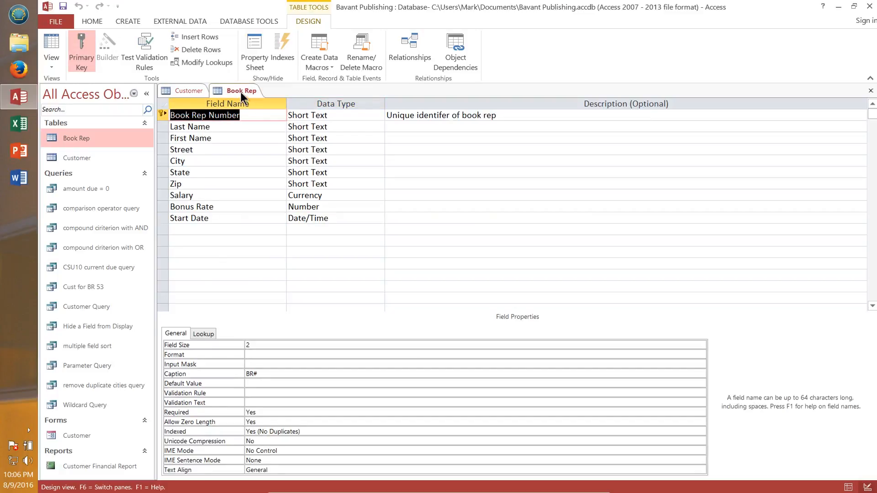
click(217, 115)
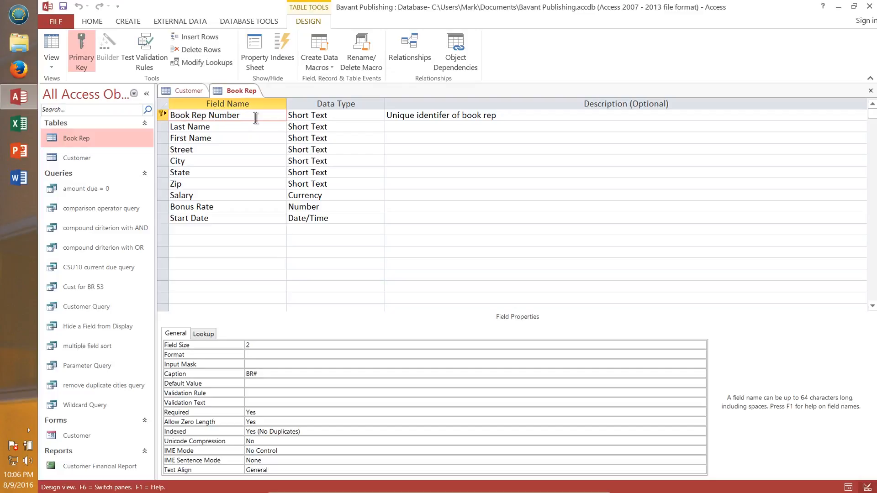
click(321, 112)
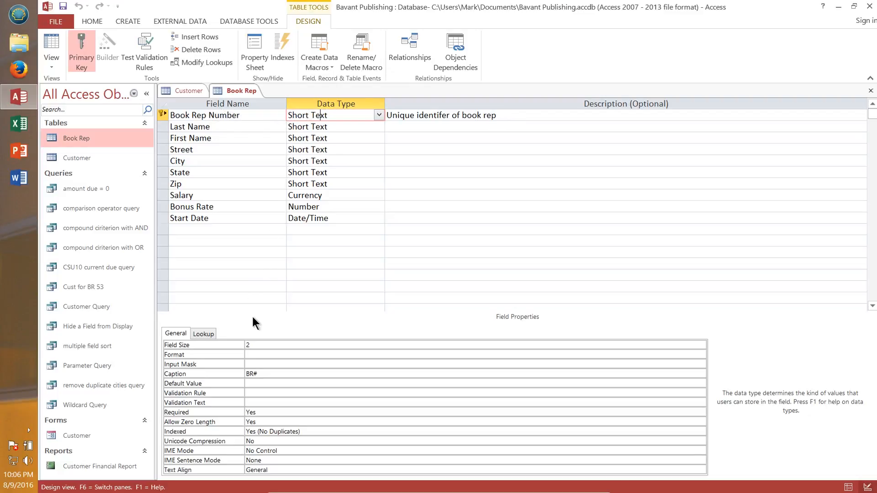
drag(249, 343, 242, 341)
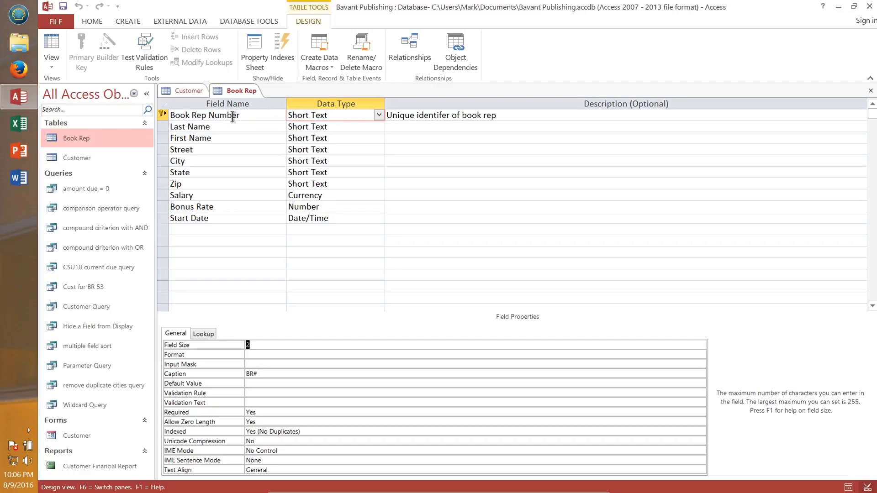
click(871, 91)
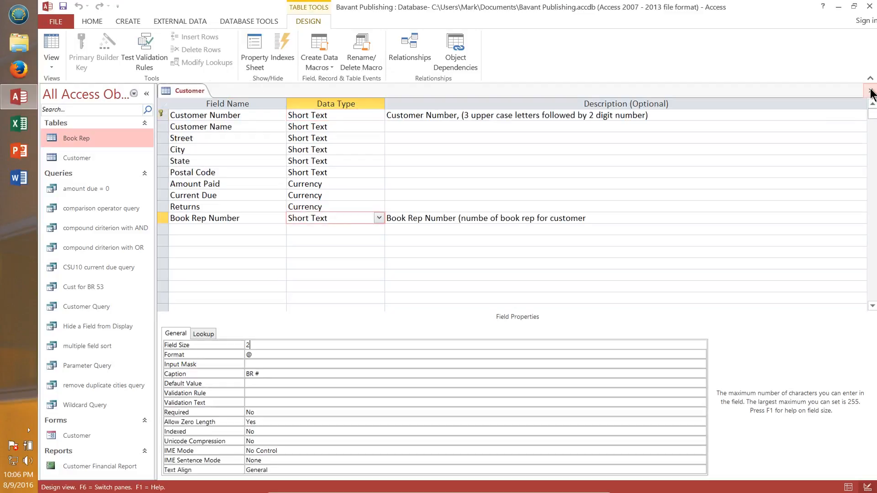
Step: Close the Customer table and start a new query in Design view with the Book Rep and Customer tables added
click(871, 91)
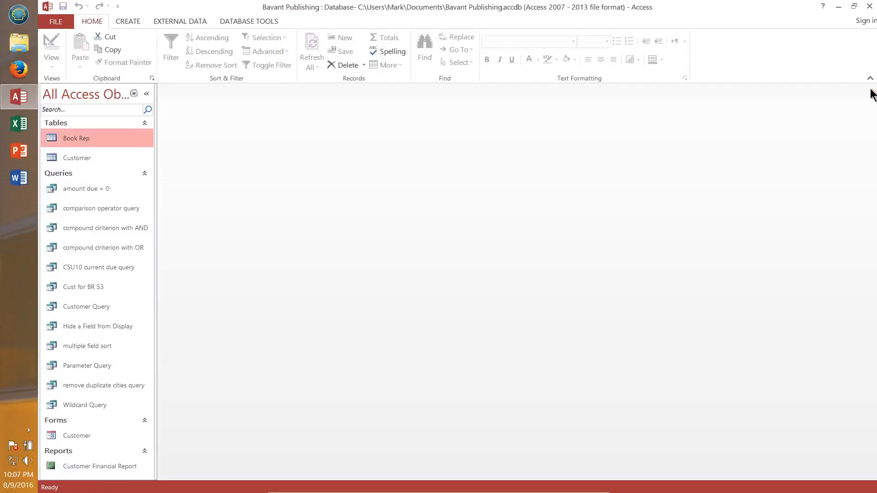
click(128, 22)
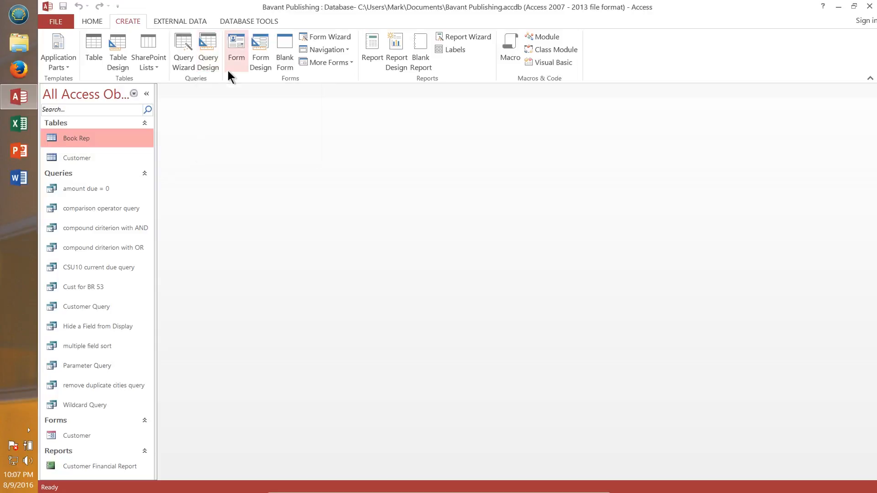
click(210, 46)
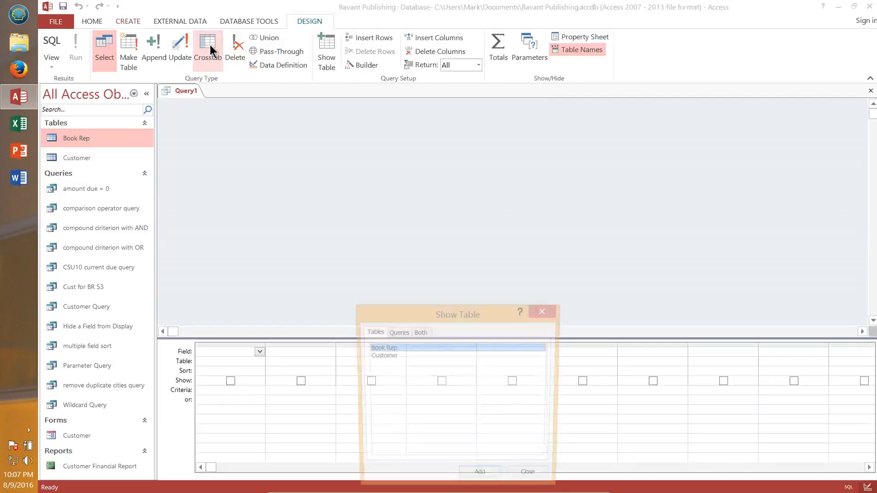
drag(452, 311, 494, 103)
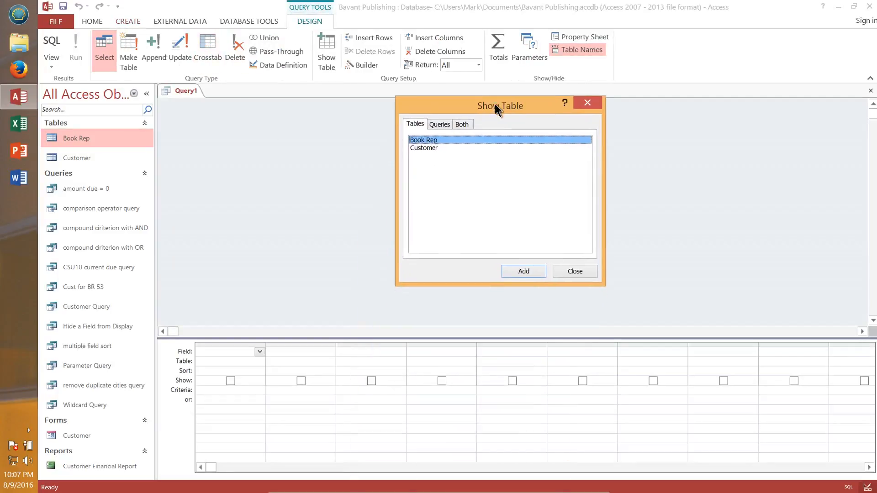
click(525, 272)
click(432, 149)
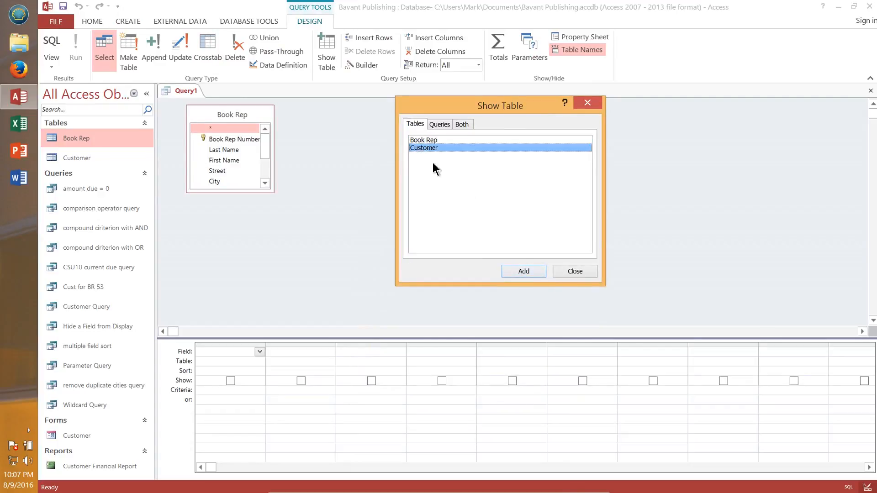
click(525, 271)
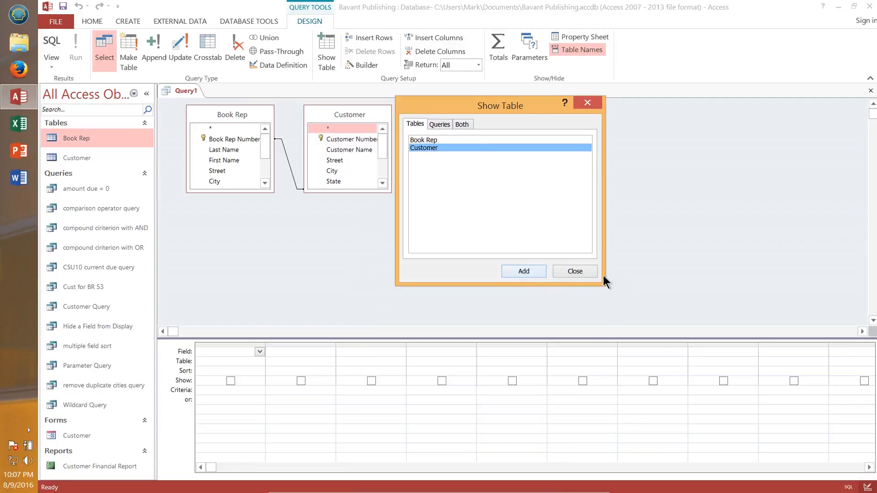
click(575, 271)
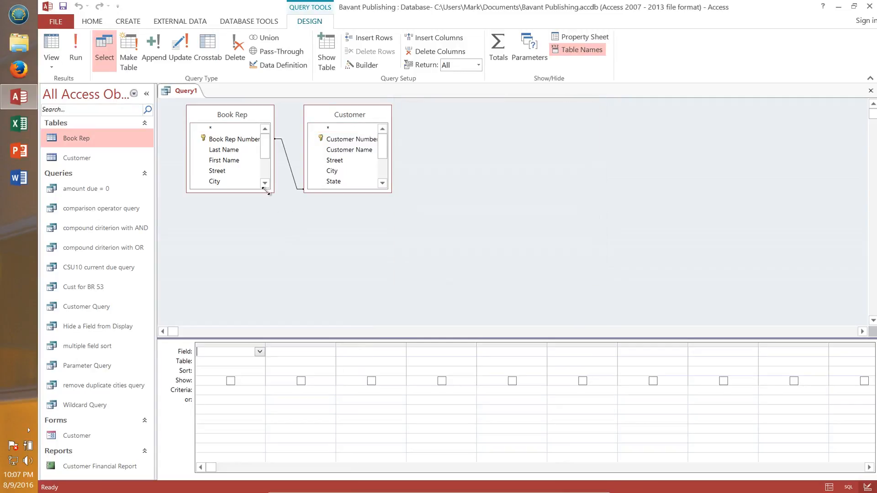
Step: Enlarge both field lists and add Book Rep Number, Last Name, First Name, Customer Number and Customer Name to the design grid
drag(266, 191, 288, 277)
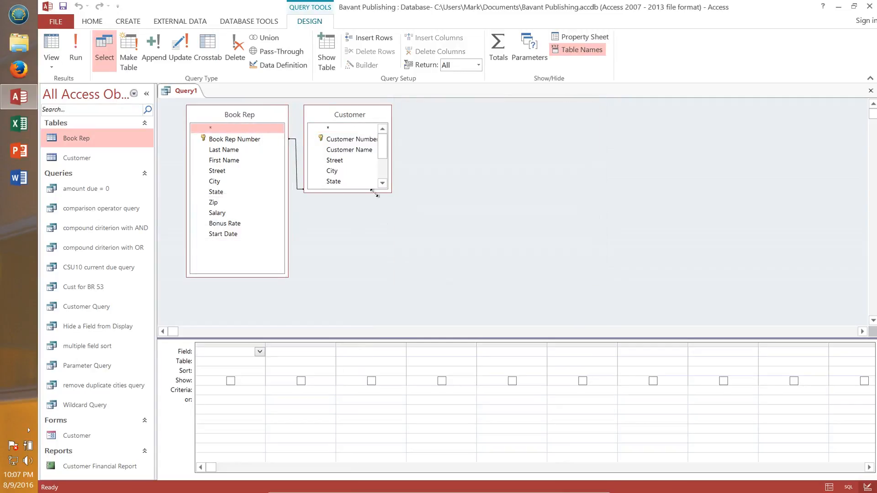
drag(375, 193, 424, 275)
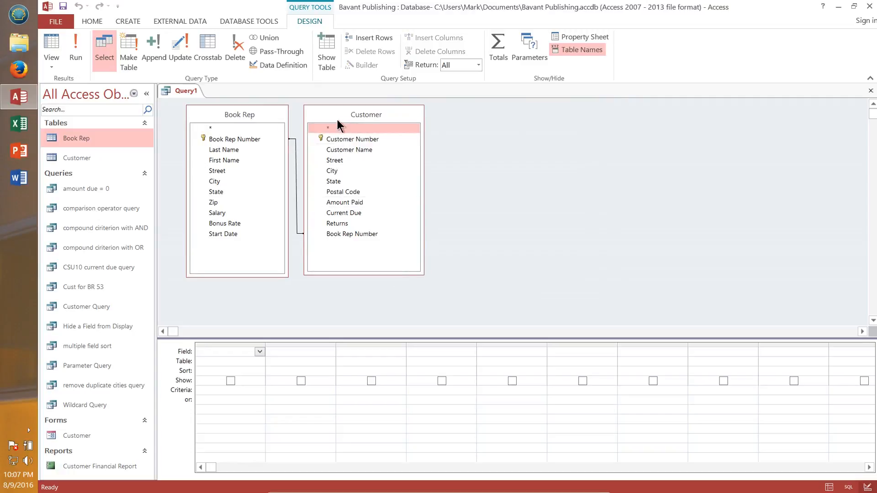
drag(333, 111, 393, 118)
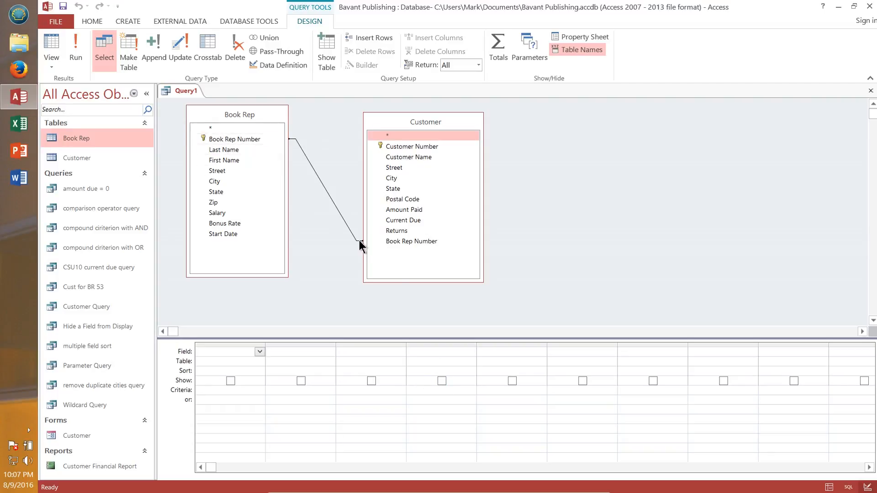
double_click(239, 138)
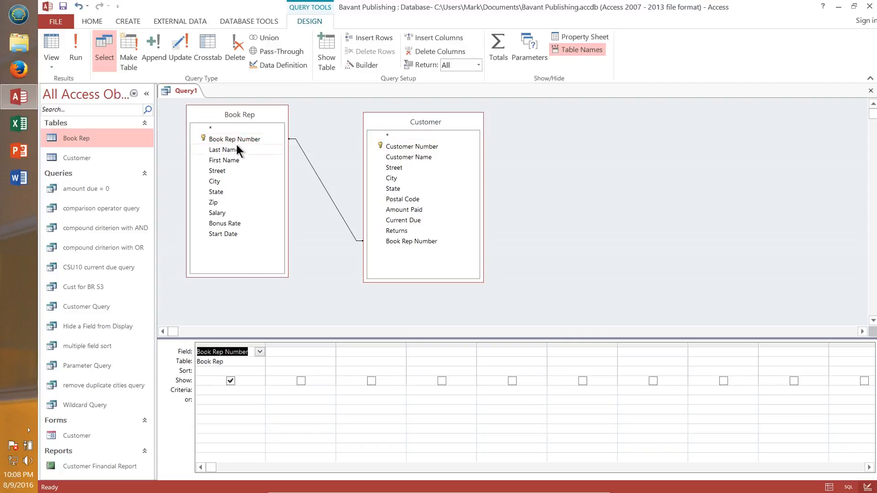
double_click(233, 150)
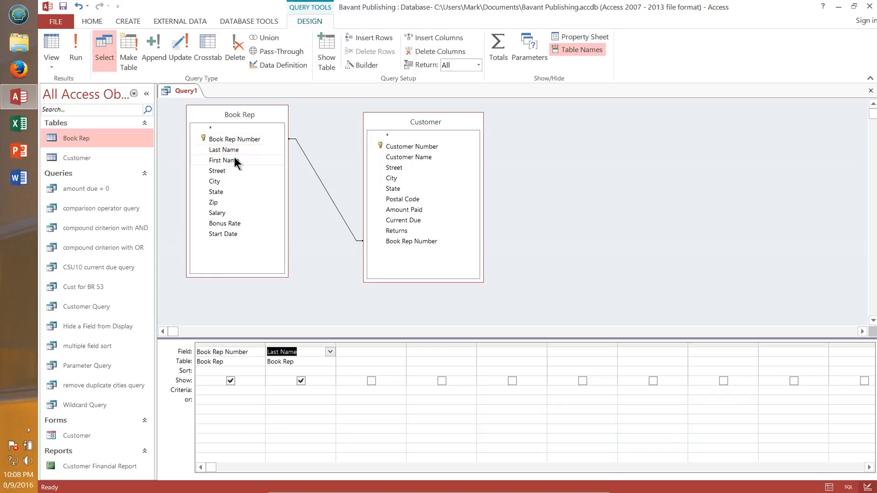
double_click(229, 160)
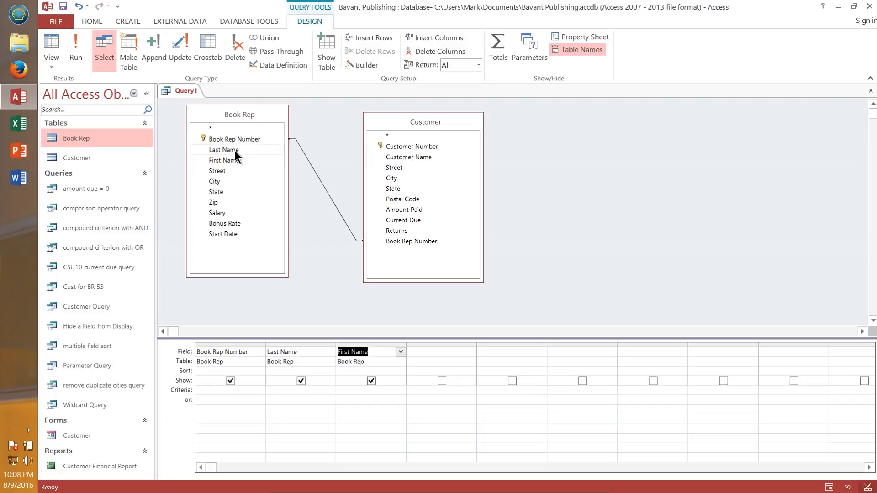
double_click(410, 148)
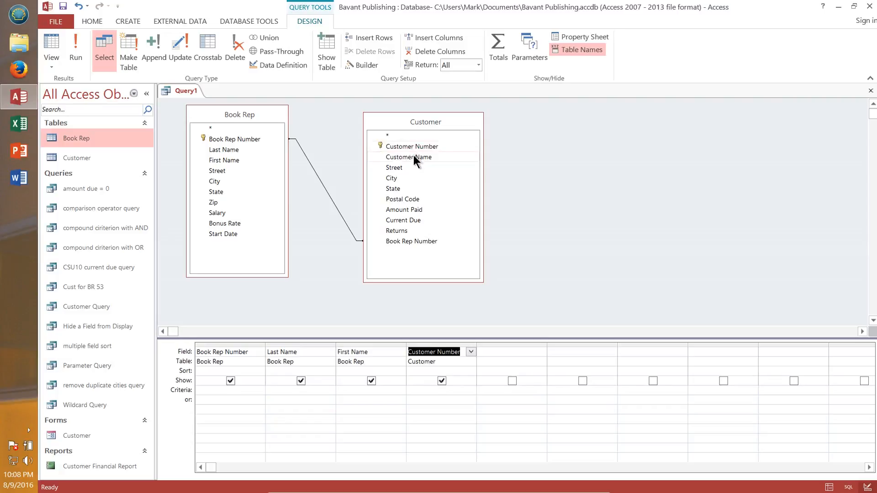
double_click(413, 157)
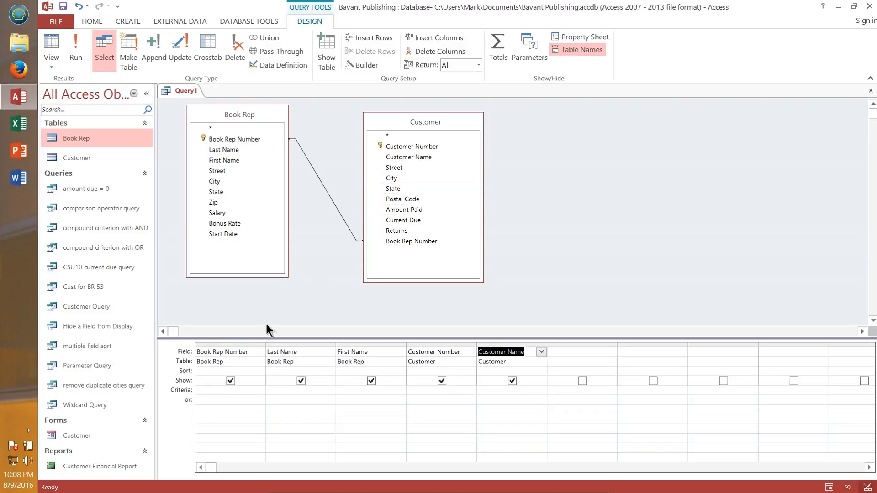
Step: Sort the query ascending on Book Rep Number and then ascending on Customer Number
click(256, 371)
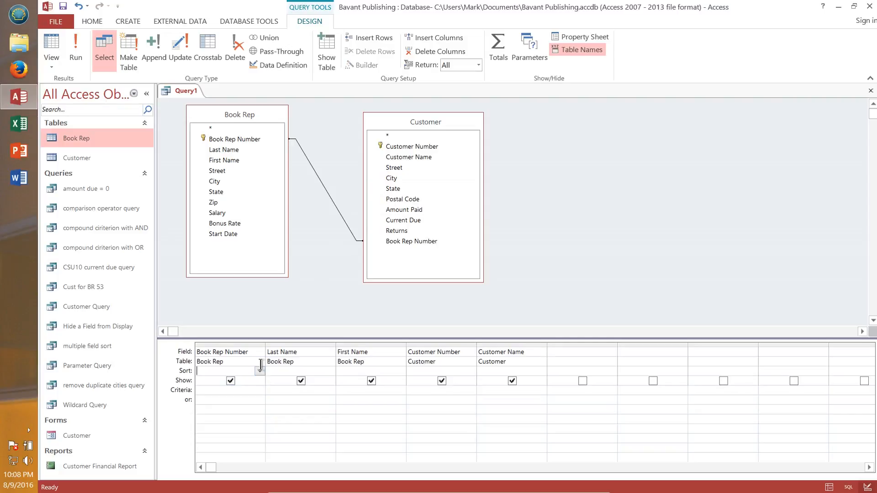
click(259, 362)
click(262, 371)
click(259, 371)
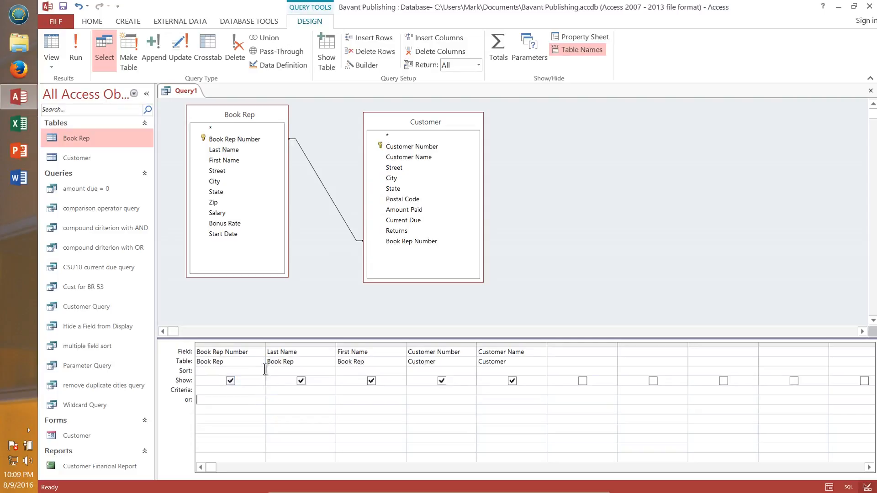
click(260, 371)
click(234, 382)
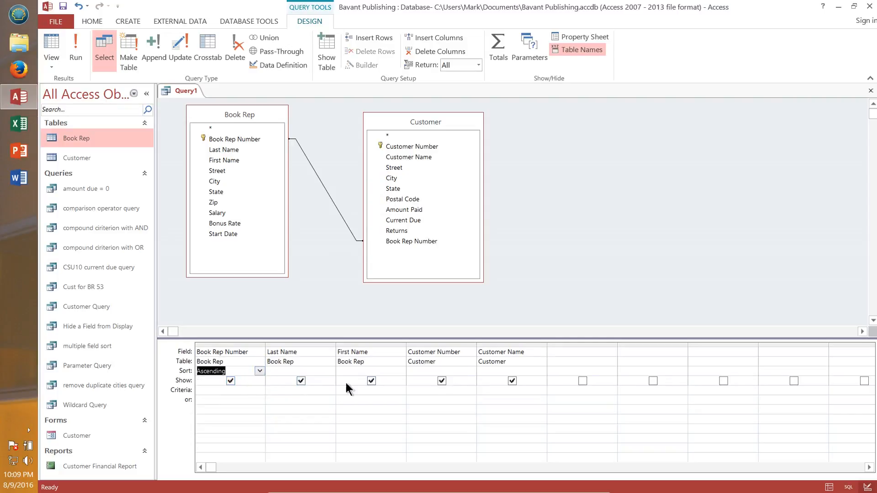
click(491, 371)
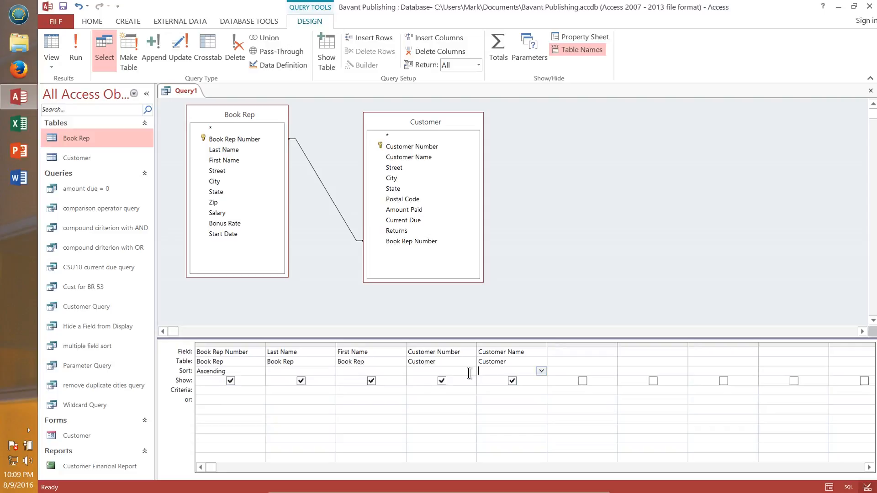
click(471, 371)
click(434, 380)
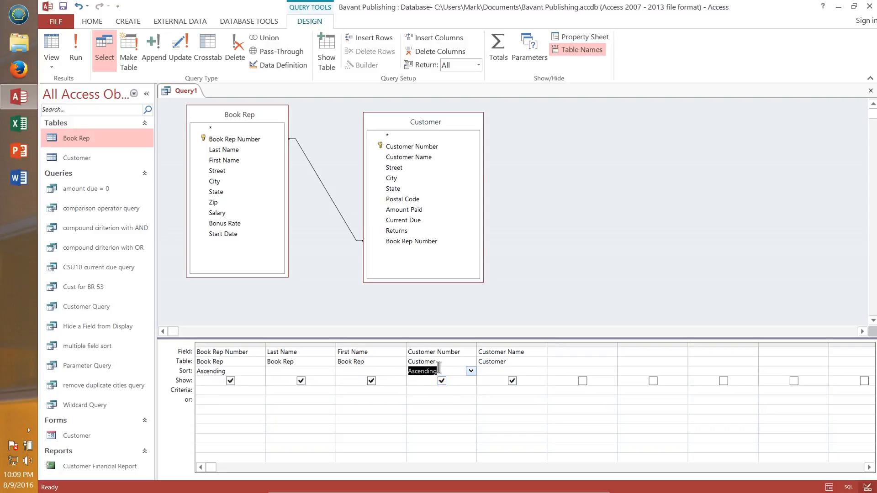
click(438, 368)
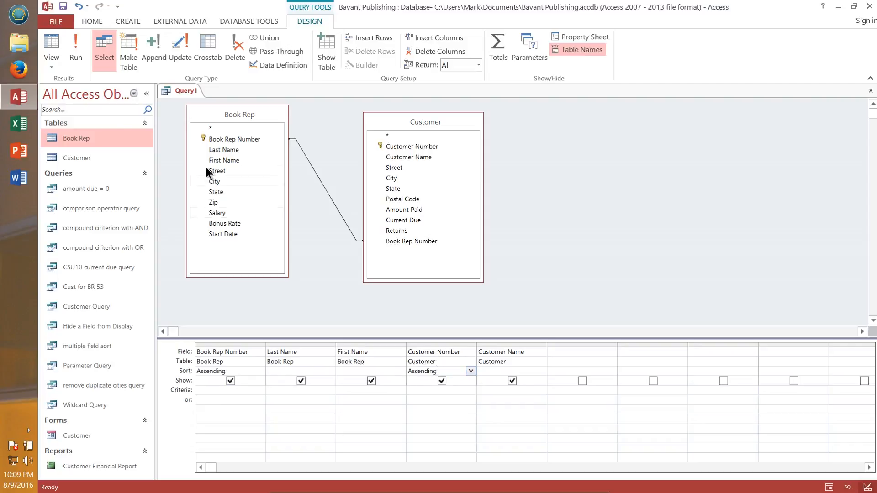
Step: Run the query and save it as rep-customer join query
click(73, 47)
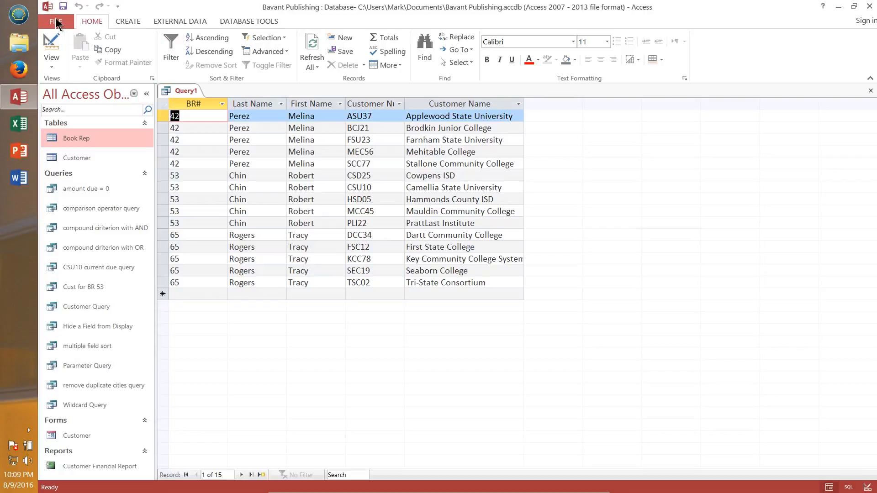
click(63, 6)
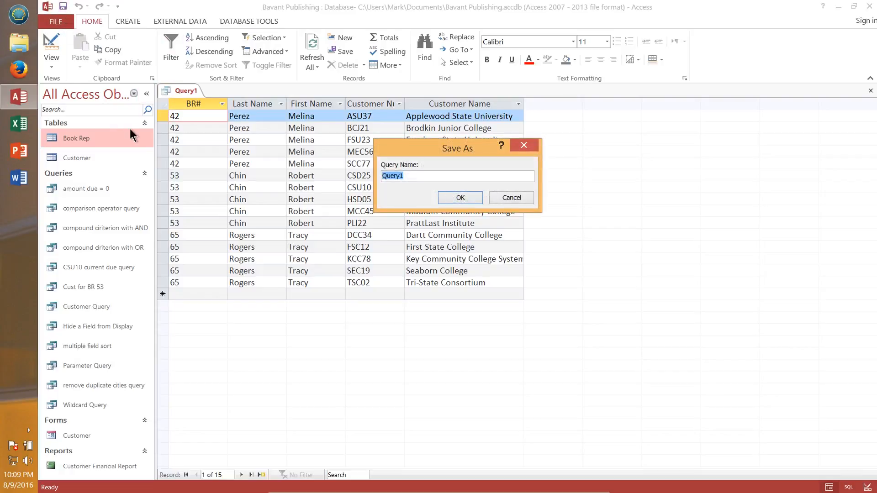
text(rep-customer join quer)
click(460, 197)
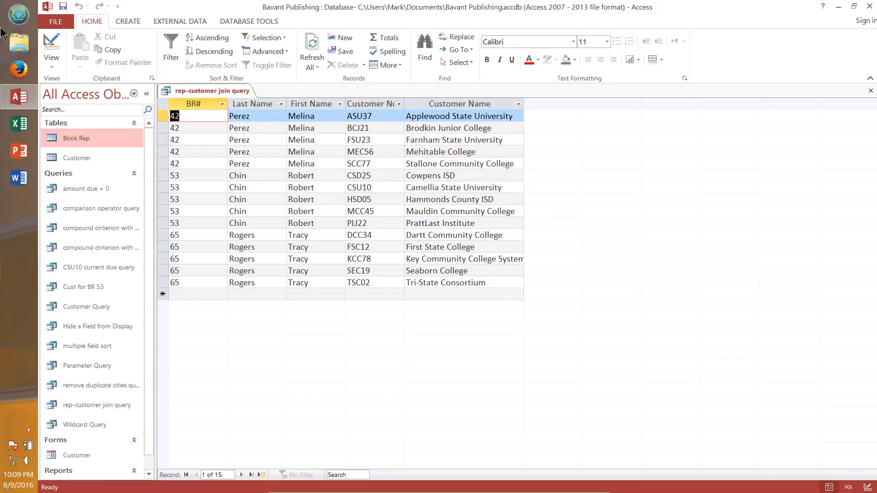
Step: Switch the join query between Design view and Datasheet view to compare the design with the results
click(55, 49)
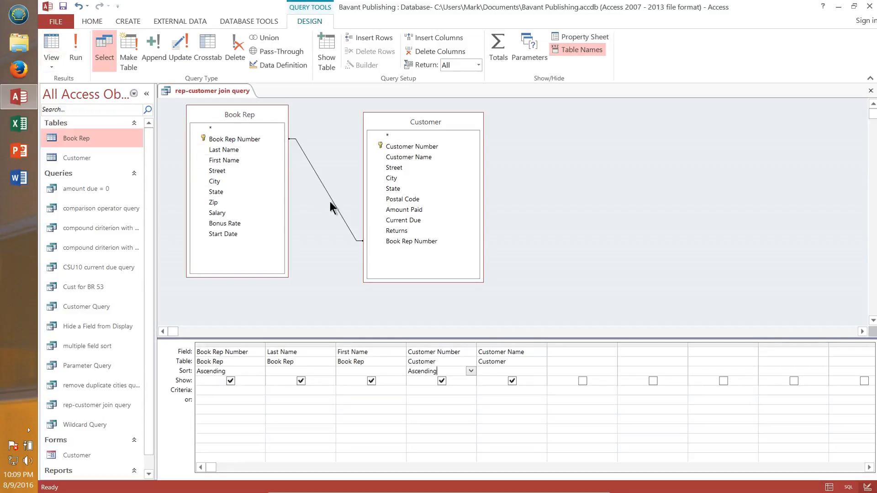
click(77, 47)
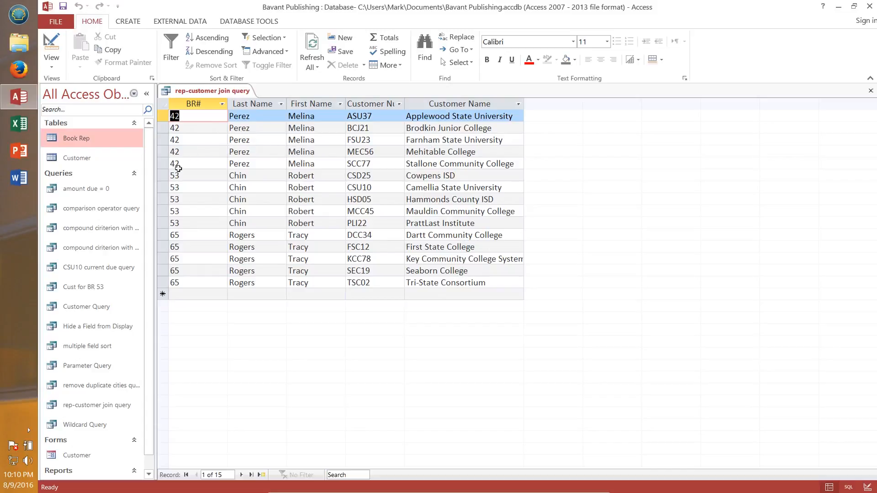
click(199, 122)
click(51, 43)
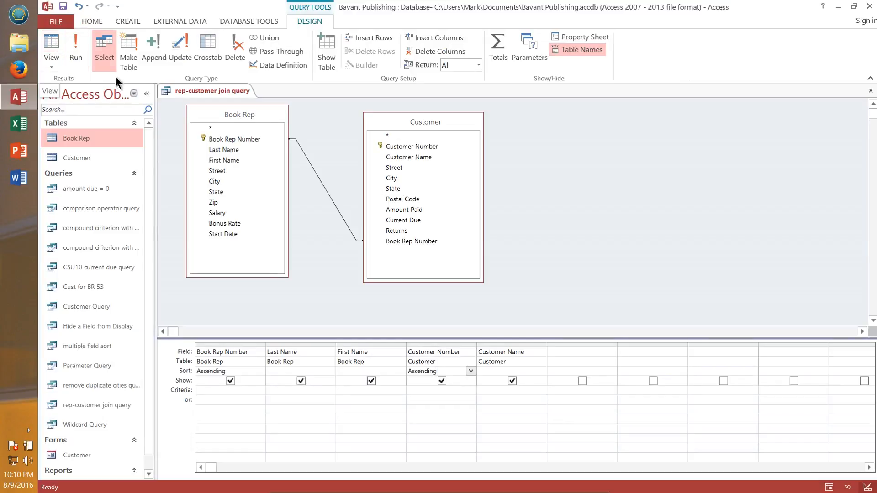
Step: Open the Relationships window from the query's join line, dismiss its table list, and return to the query design
click(322, 181)
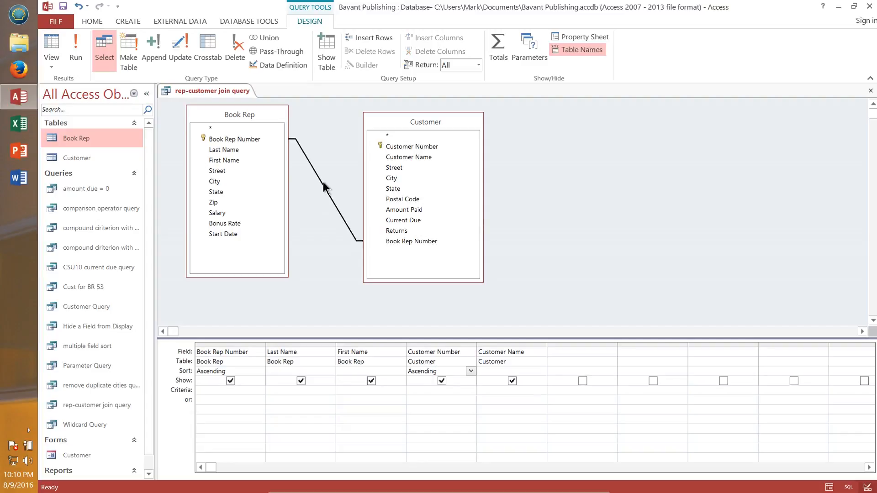
right_click(323, 182)
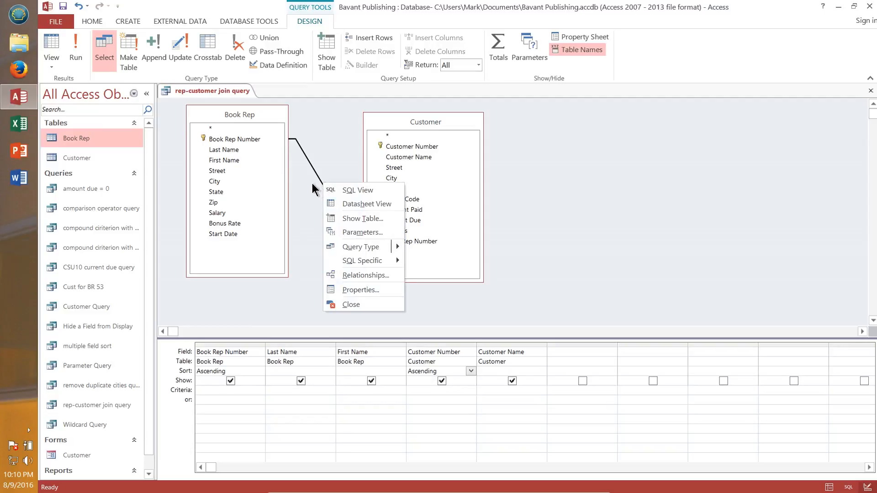
click(370, 275)
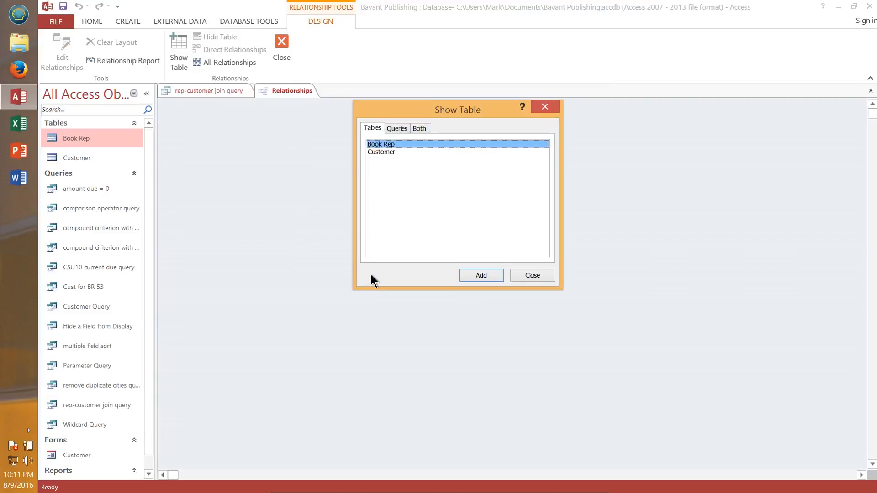
click(547, 275)
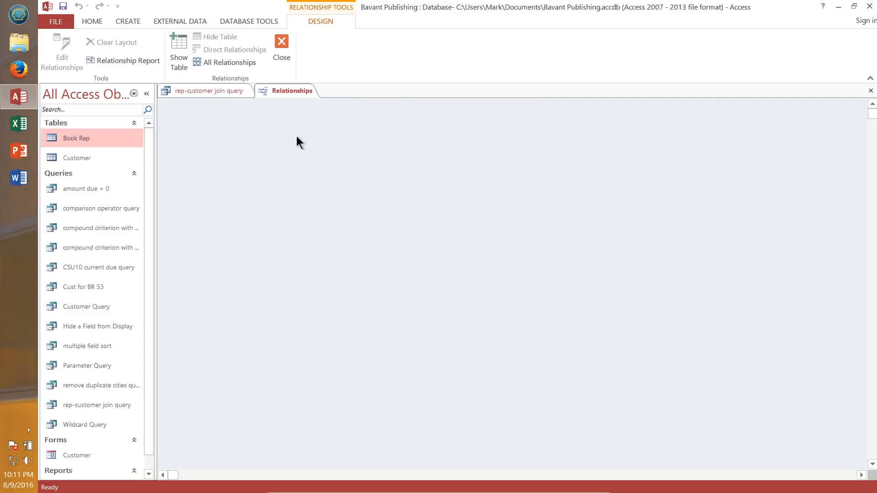
click(188, 91)
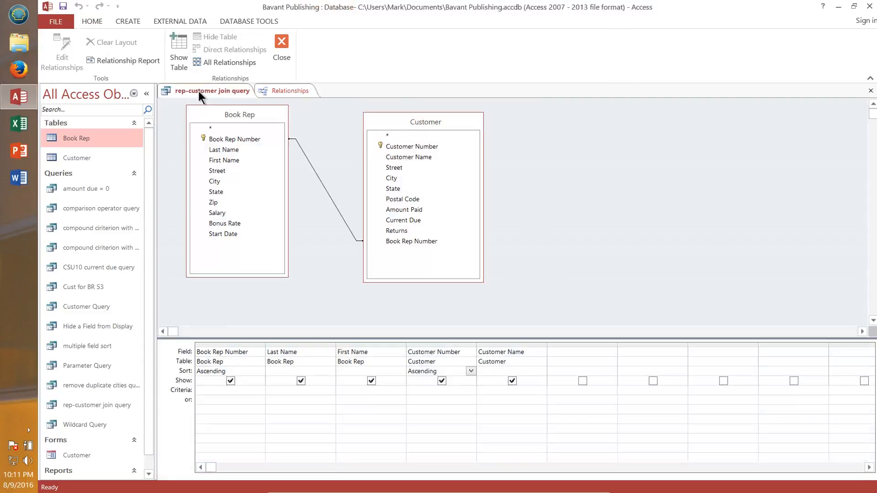
click(328, 195)
right_click(327, 196)
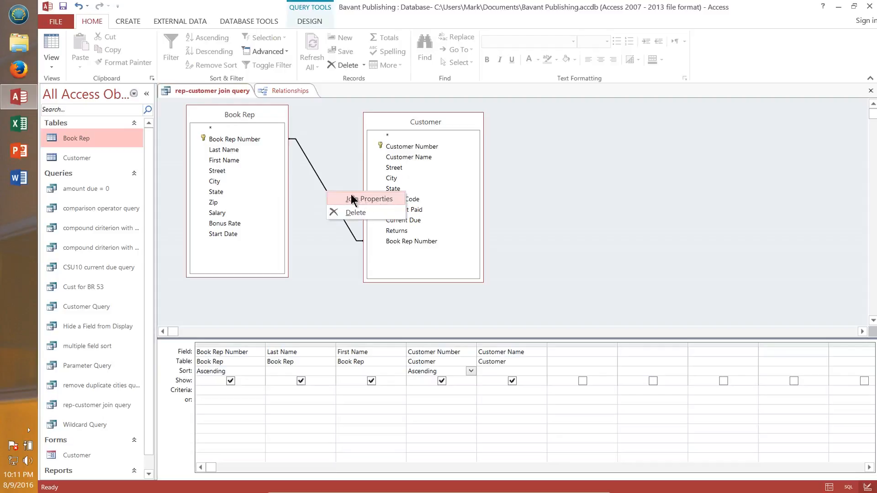
click(339, 152)
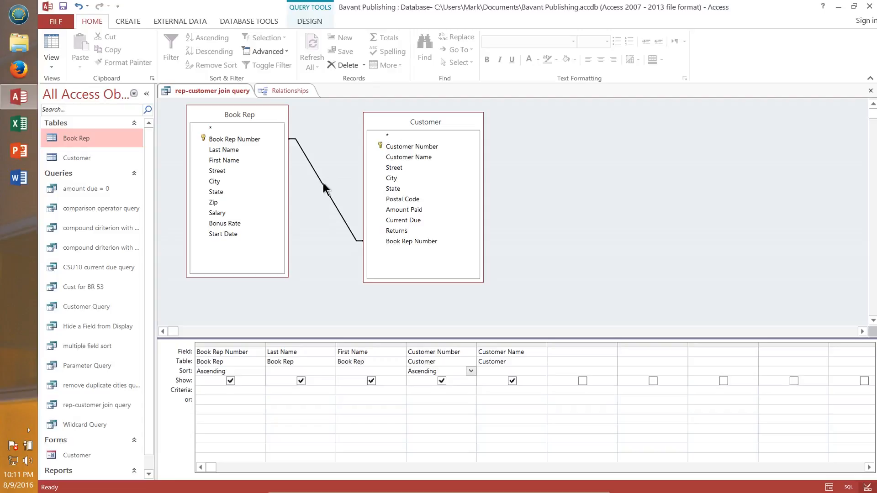
Step: Change the join to include all records from Book Rep and only matching records from Customer
right_click(324, 185)
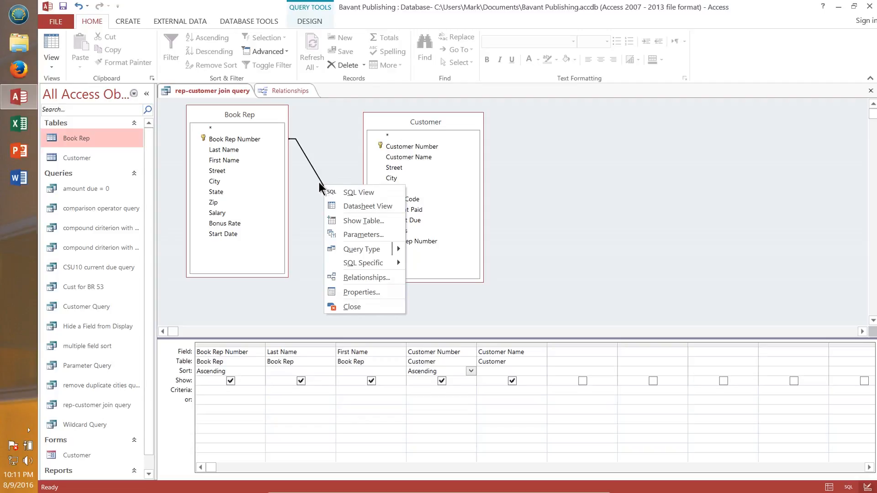
click(320, 180)
right_click(320, 181)
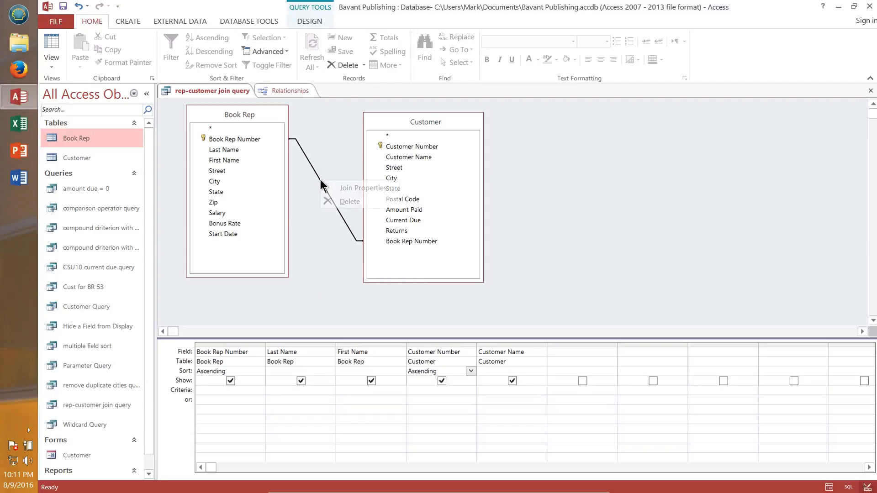
click(346, 188)
drag(374, 124, 292, 154)
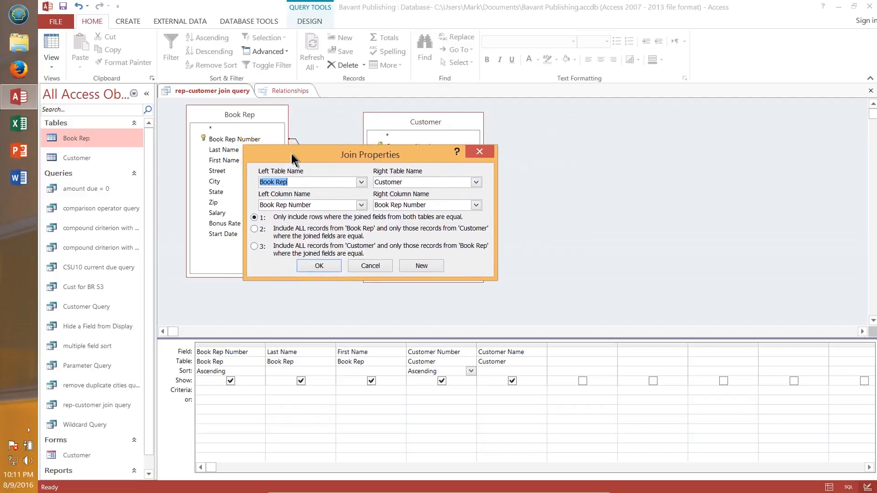
click(292, 182)
click(254, 228)
click(318, 265)
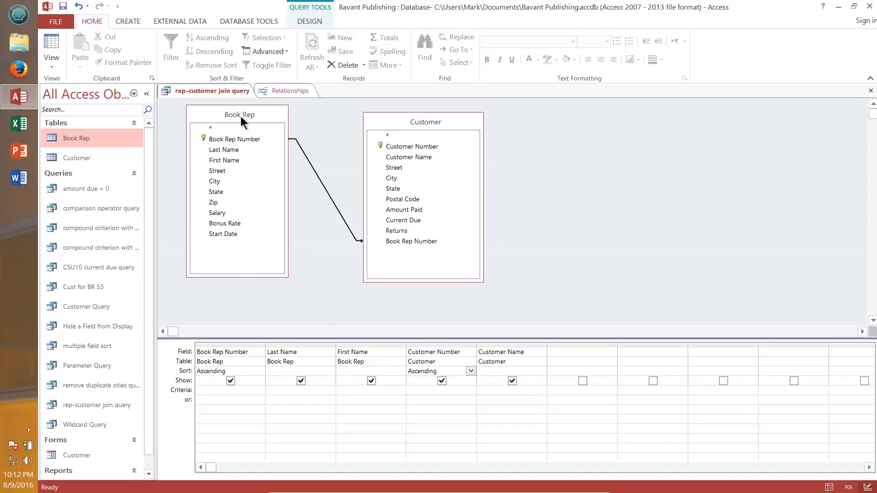
Step: Run the query to examine the outer-join results, including the rep without customers, and return to Design view
click(219, 112)
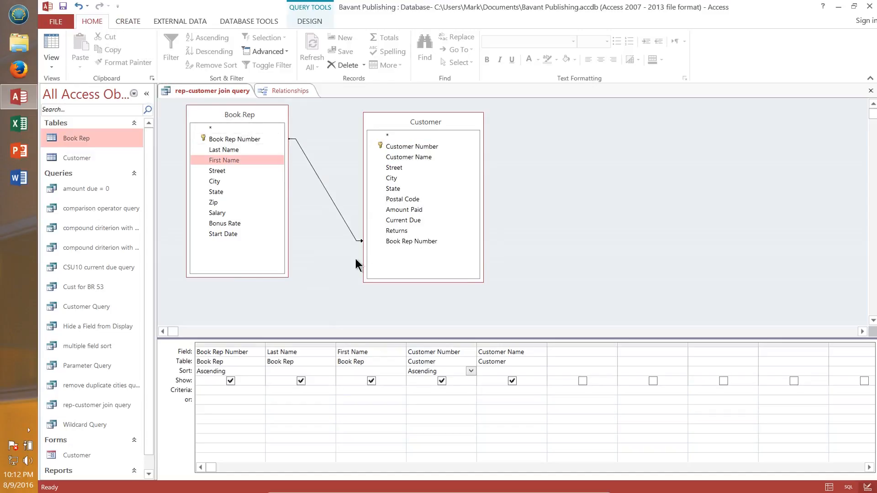
click(356, 259)
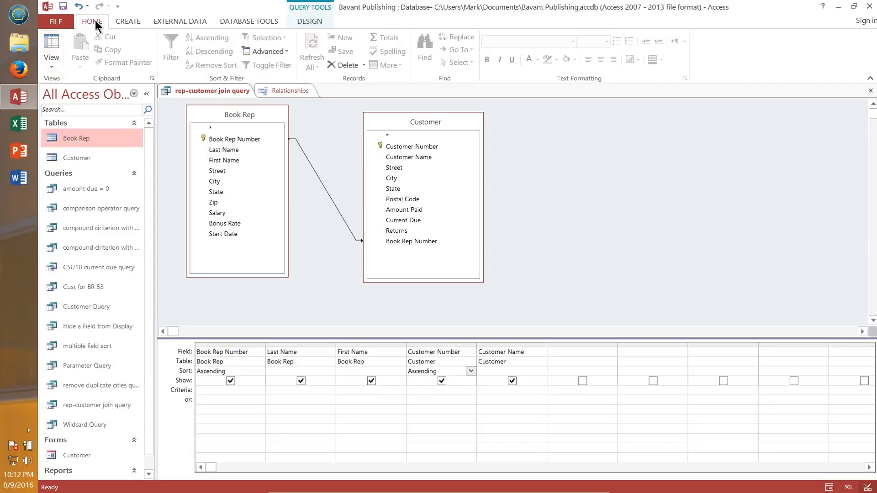
click(309, 21)
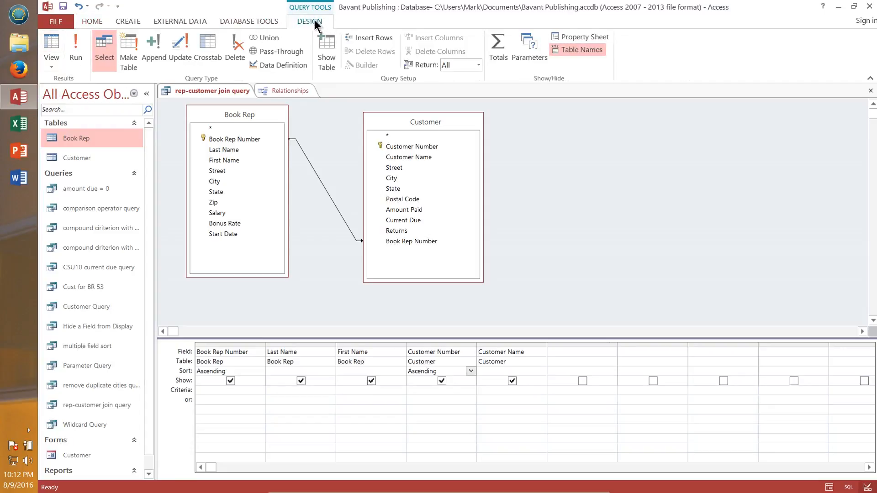
click(76, 50)
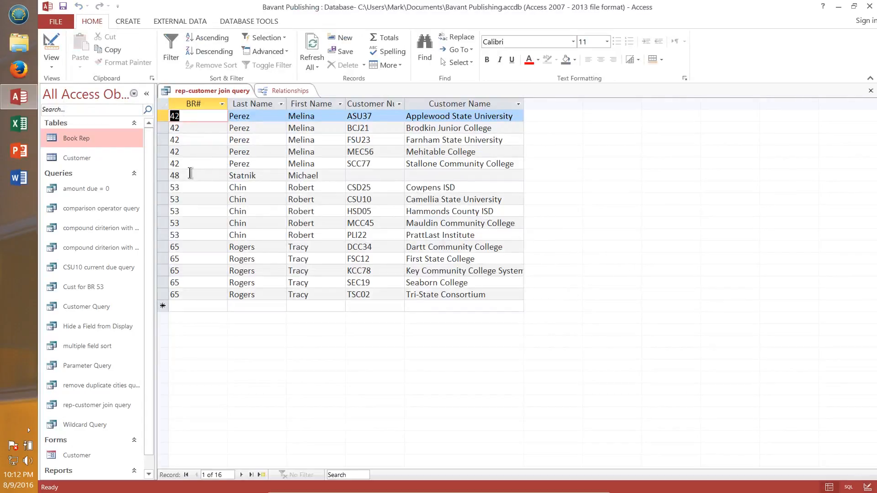
click(173, 175)
click(315, 177)
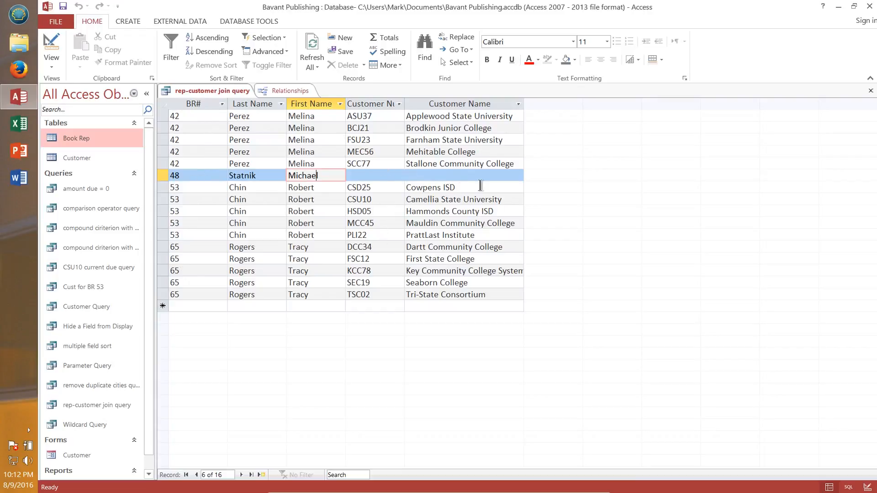
click(277, 178)
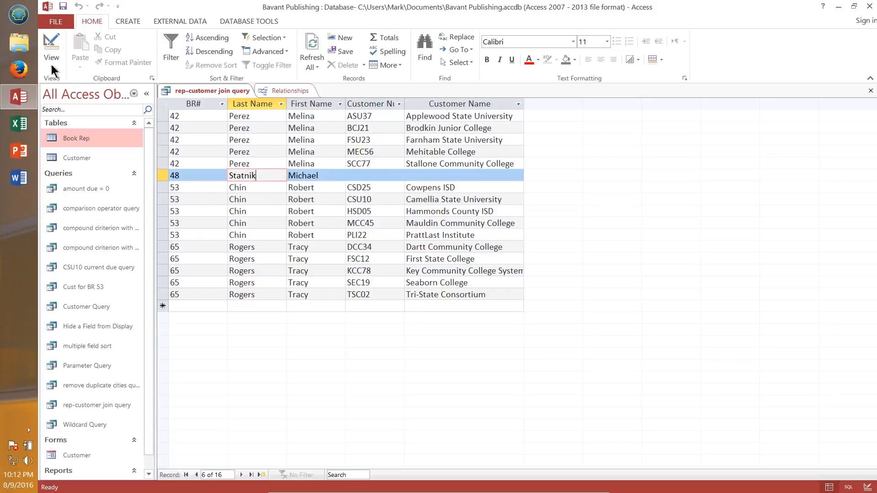
click(54, 50)
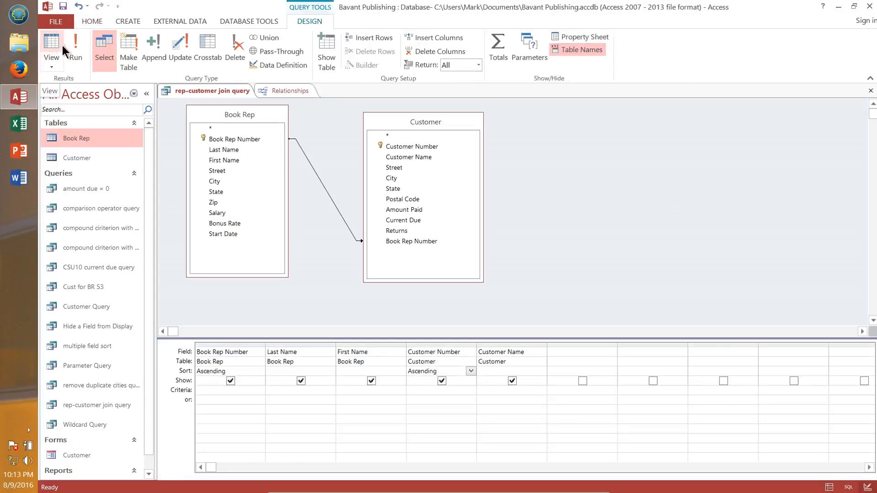
Step: Change the join to include all records from Customer and only matching records from Book Rep
right_click(320, 184)
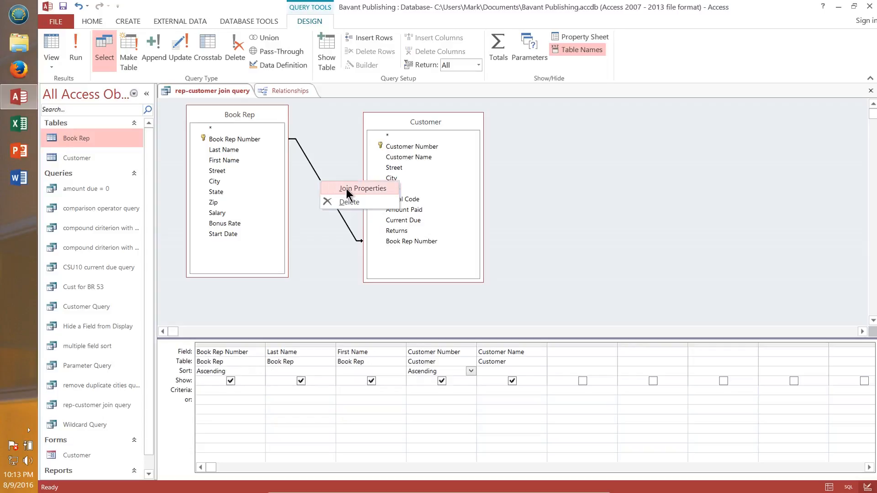
click(347, 189)
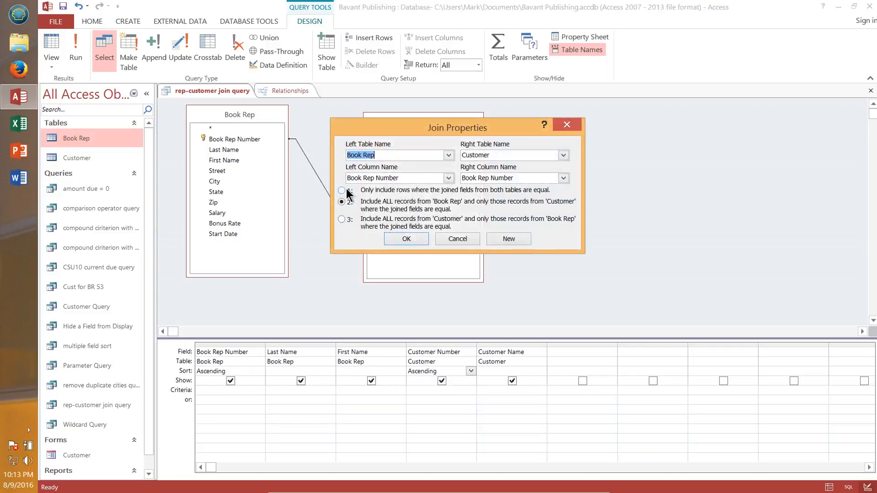
click(341, 217)
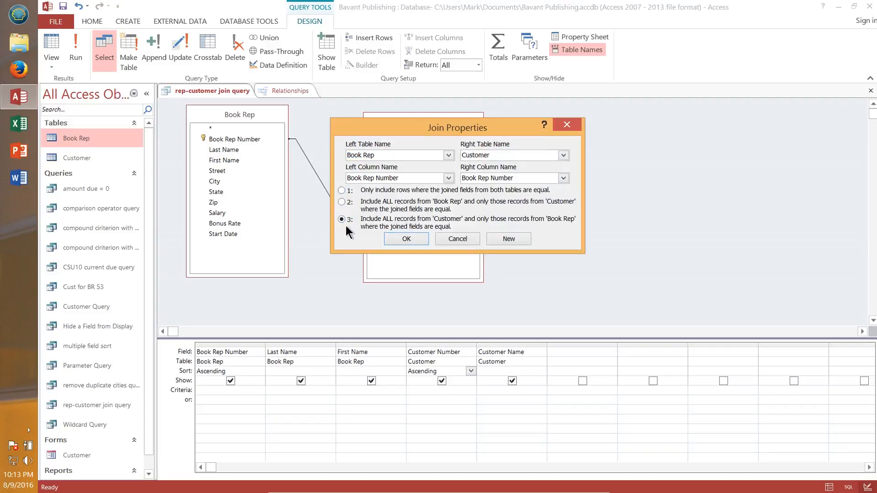
click(404, 238)
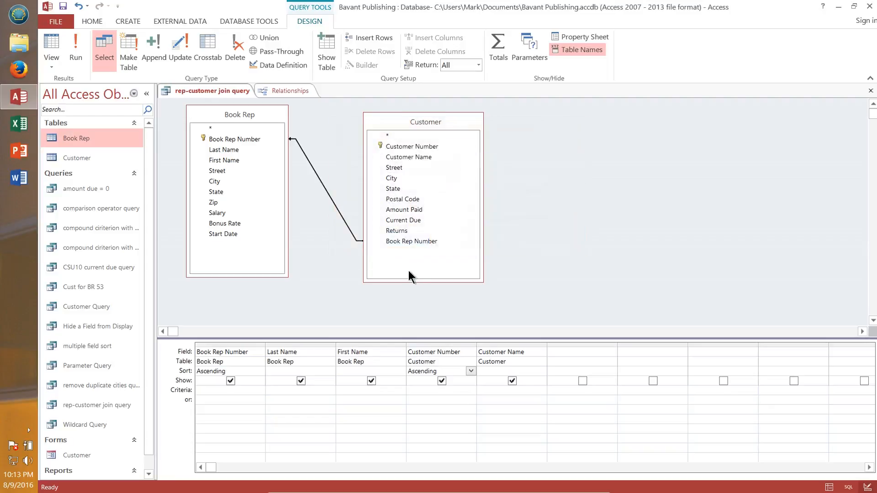
Step: Run the query to examine the results of this join and return to Design view
click(69, 46)
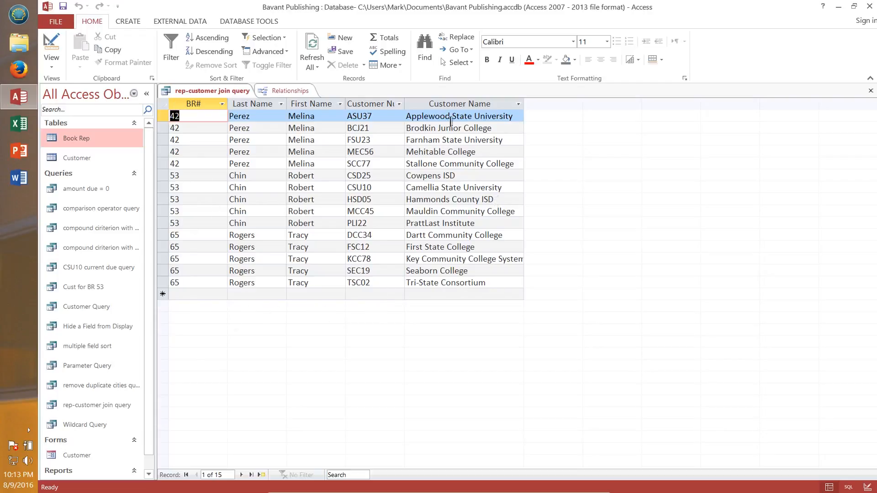
click(458, 292)
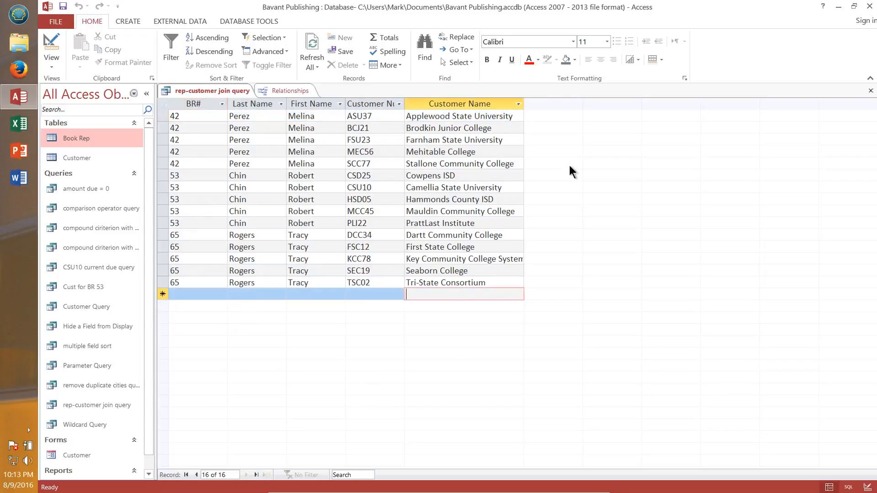
click(52, 46)
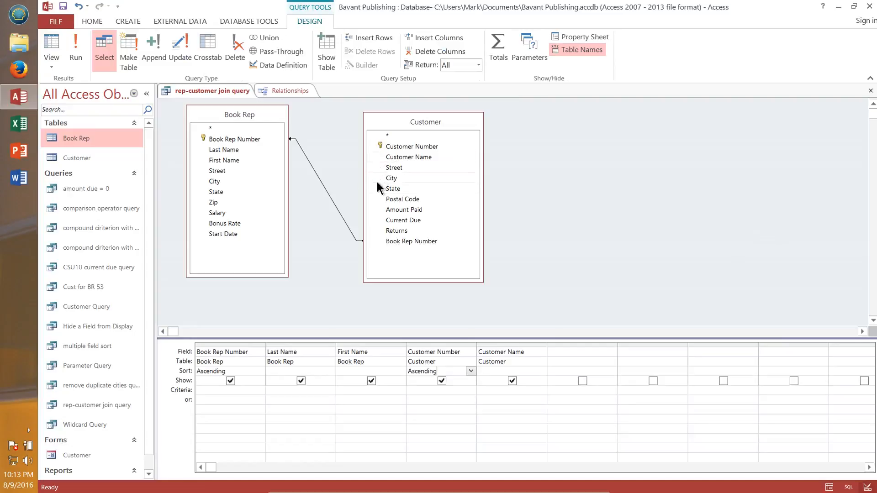
Step: Close the join query without saving its design changes
click(319, 195)
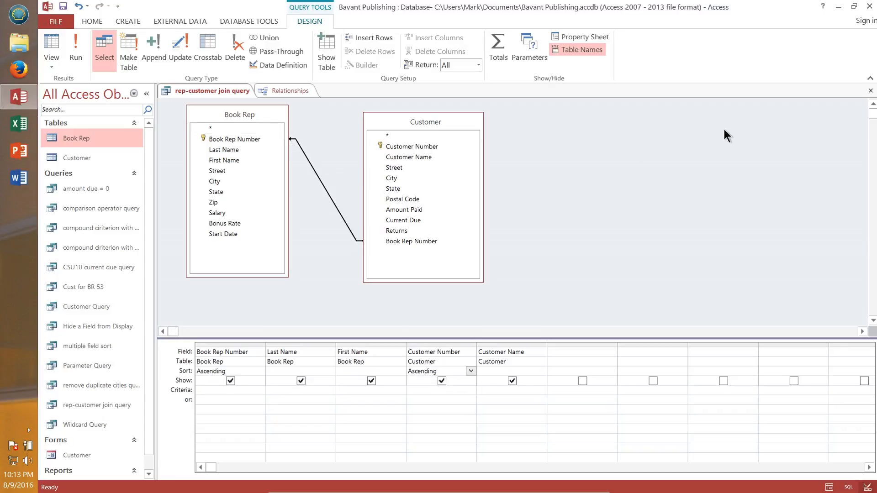
click(871, 90)
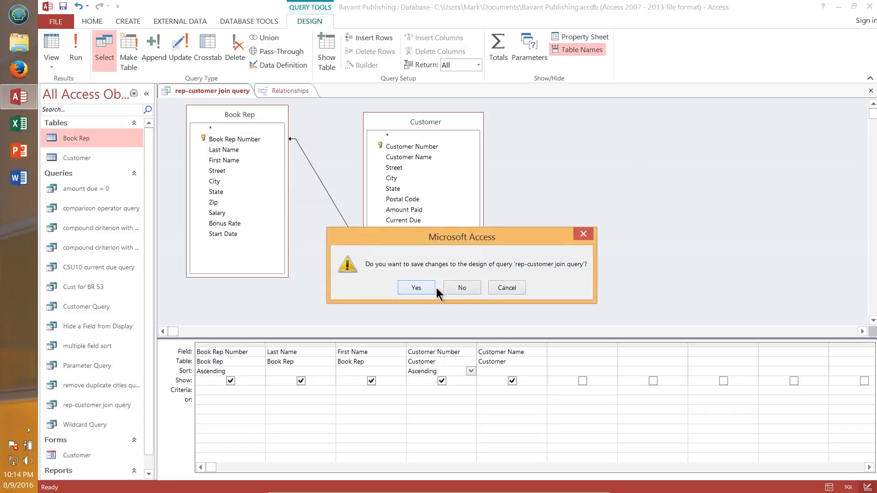
click(470, 291)
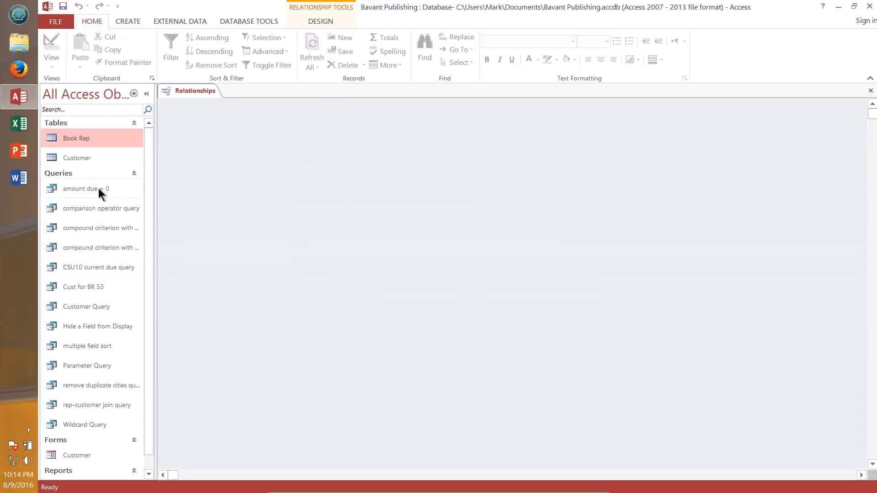
click(80, 308)
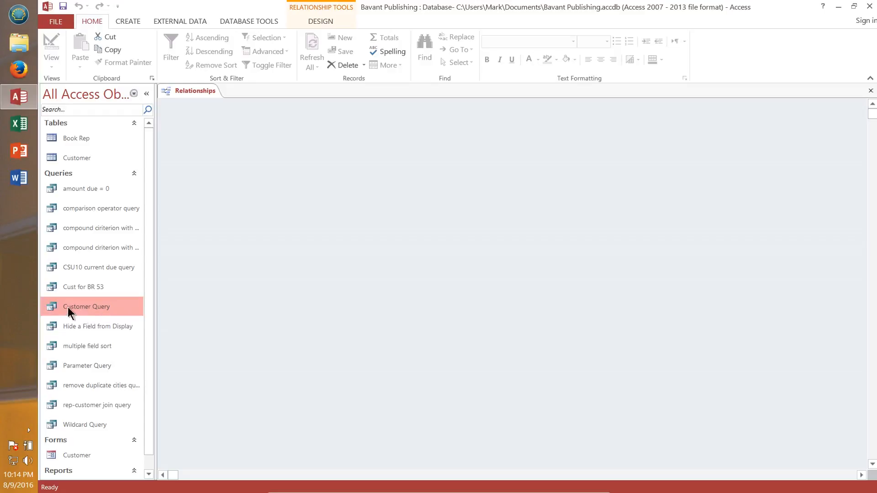
click(125, 23)
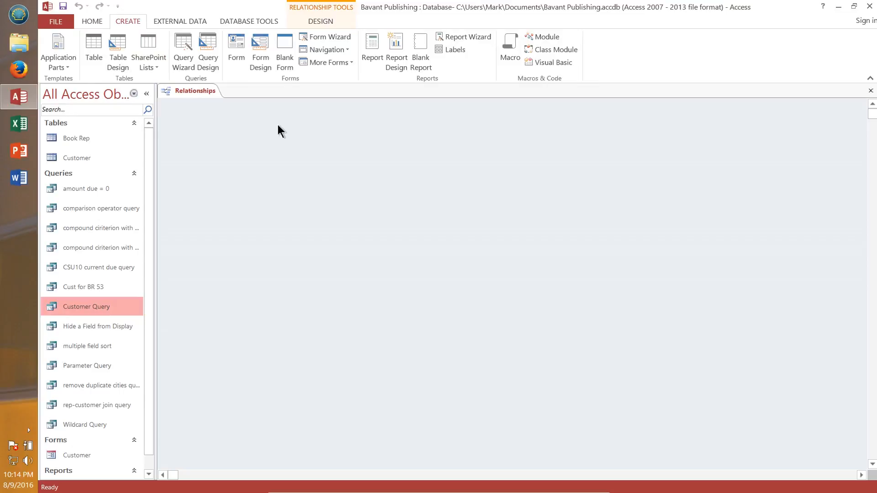
click(371, 51)
key(Escape)
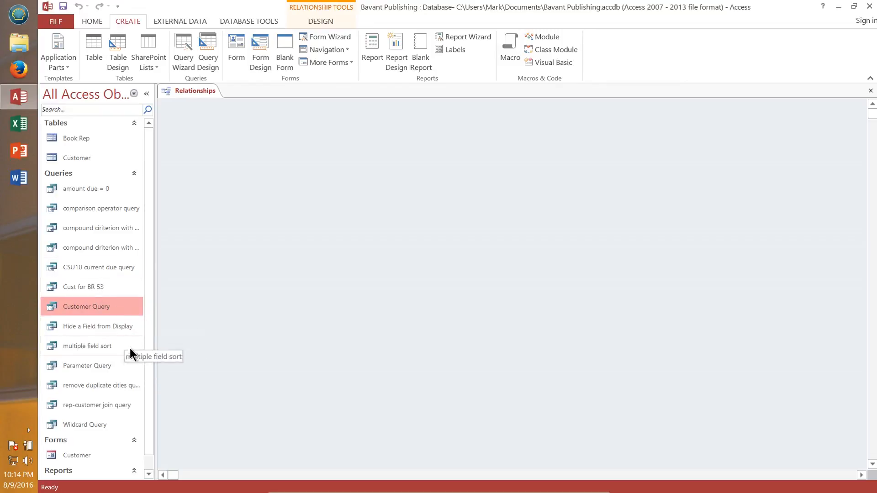
Step: Open the rep-customer join query, create a report from it, narrow the First Name column, and close the report without saving
double_click(96, 402)
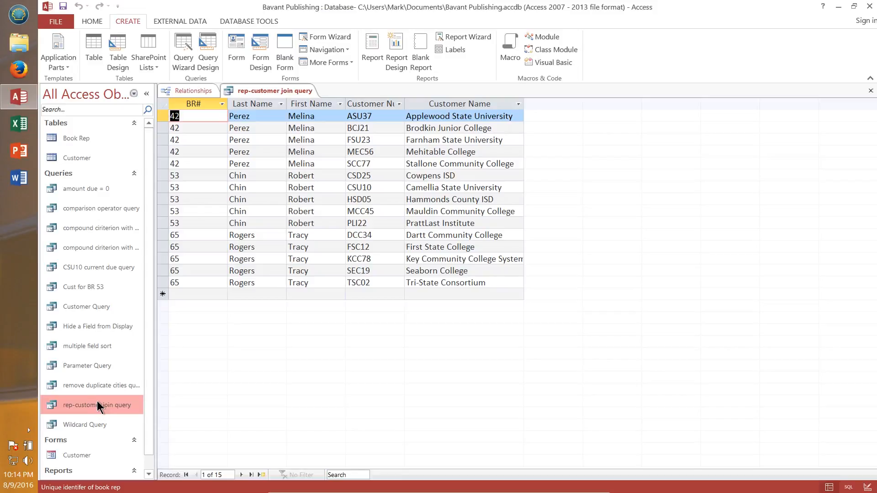
click(376, 44)
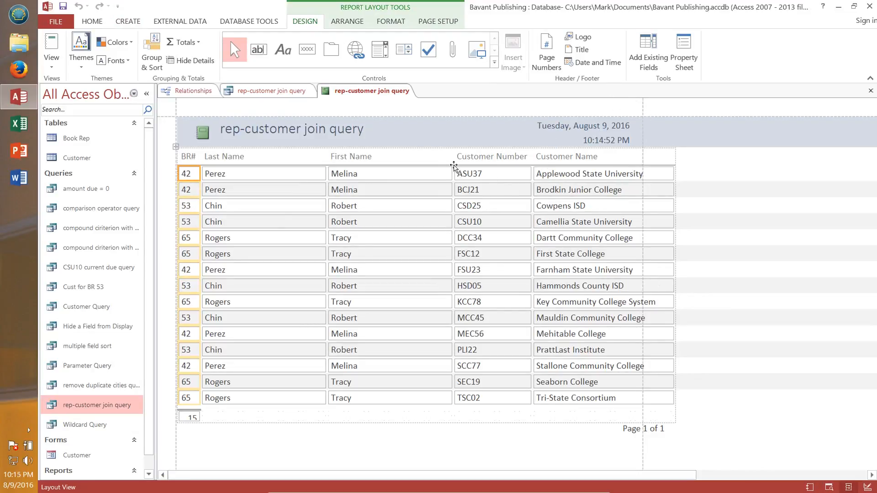
click(450, 156)
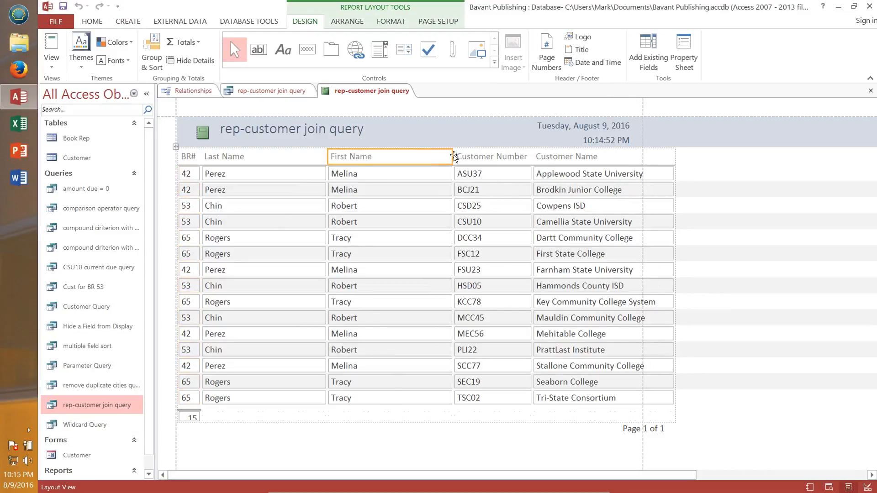
drag(450, 155, 265, 160)
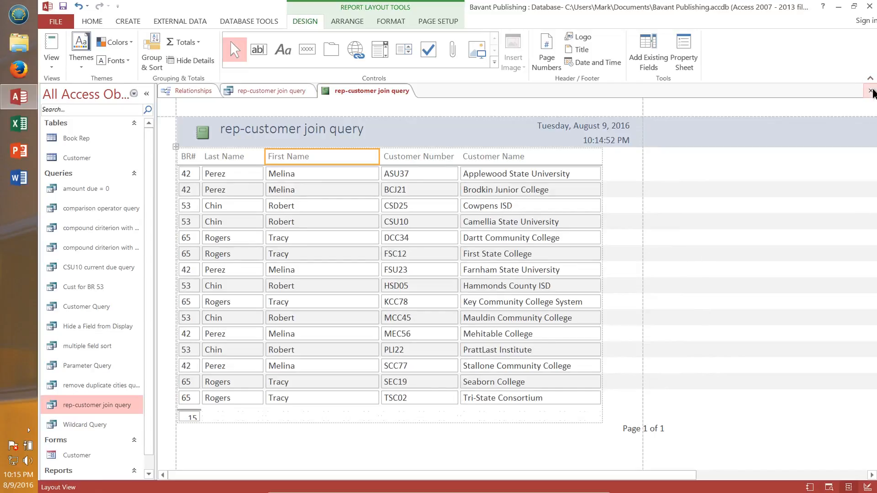
click(871, 91)
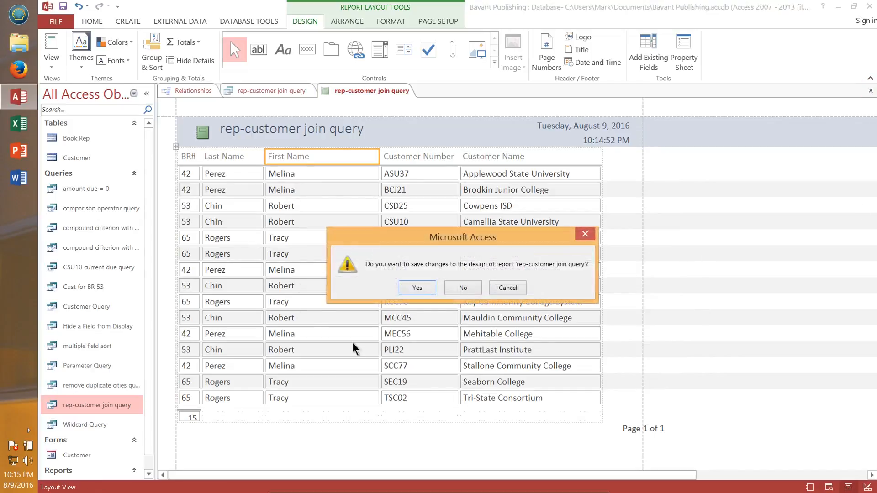
click(465, 288)
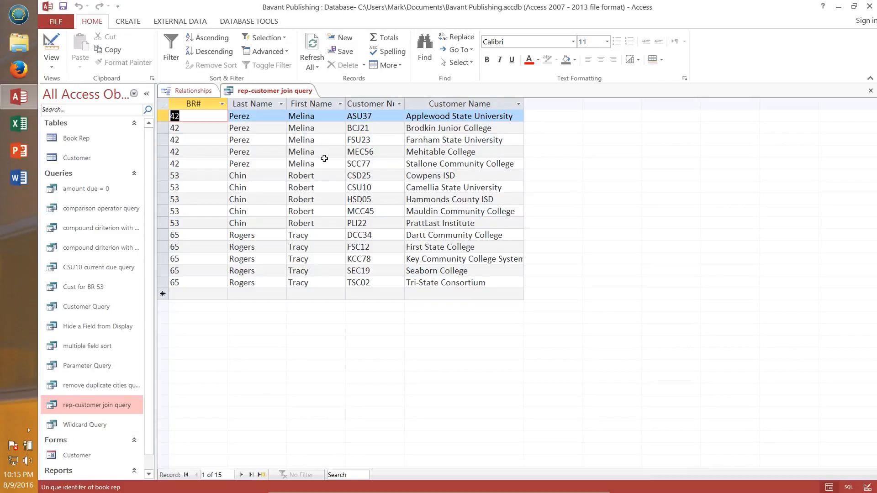
Step: Create a form from the rep-customer join query and close it without saving
click(119, 20)
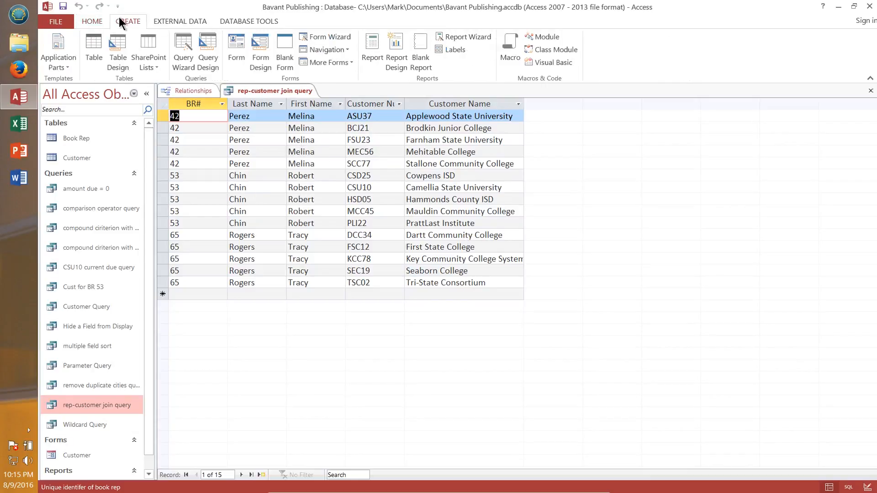
click(238, 42)
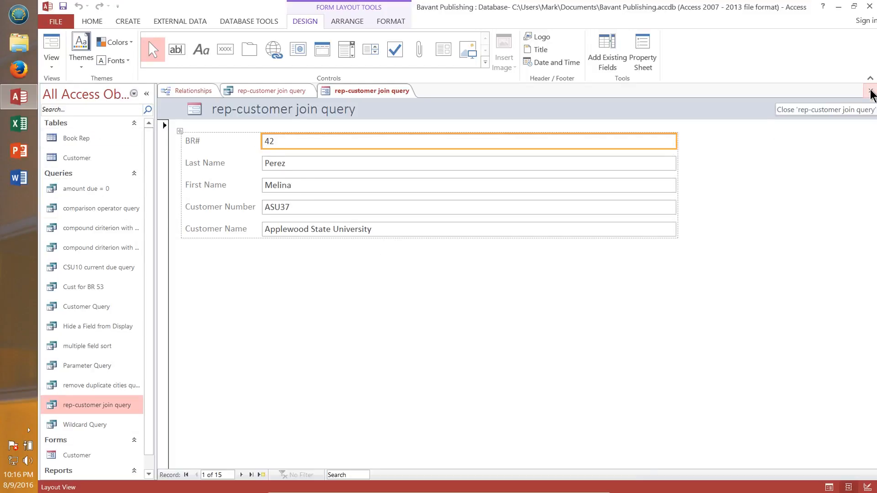
click(870, 91)
click(461, 287)
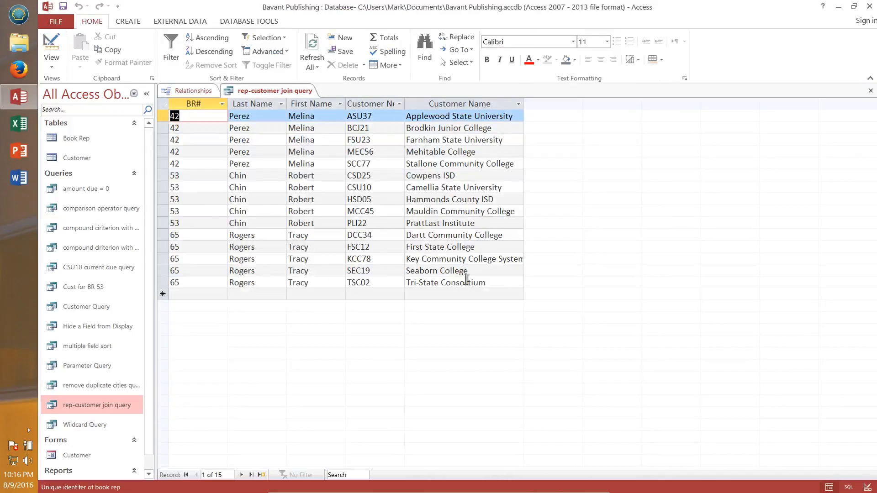
Step: Close the rep-customer join query datasheet
click(166, 21)
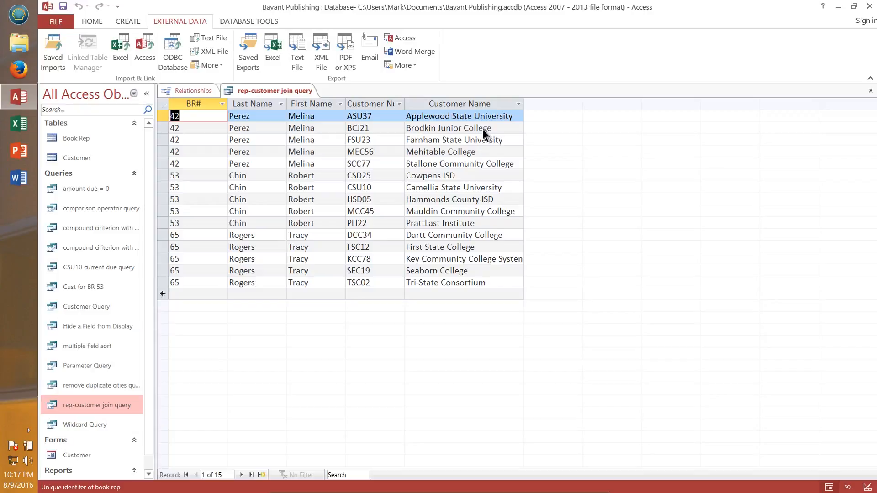
click(870, 90)
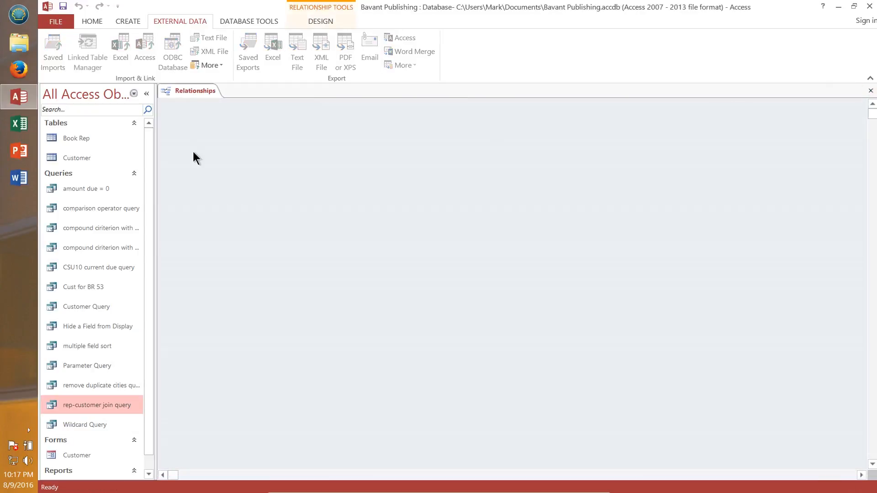
click(131, 20)
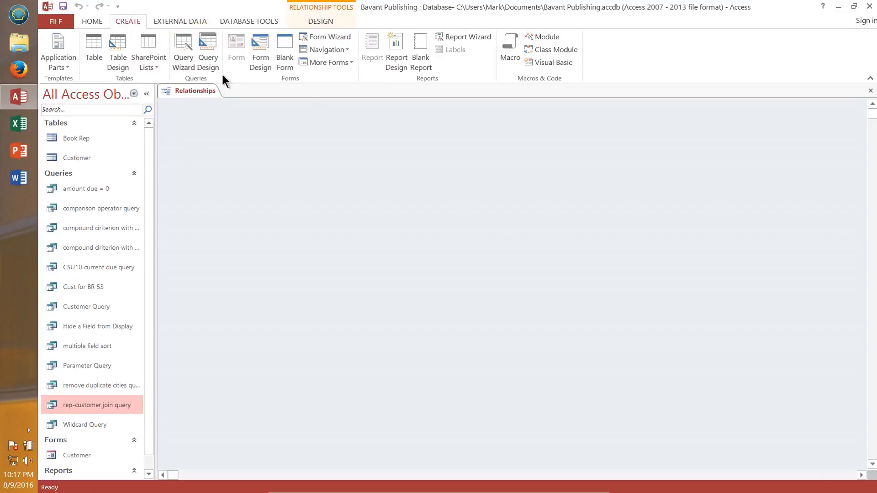
Step: Start a new query in Design view with the Customer table added, and enlarge its field list
click(210, 50)
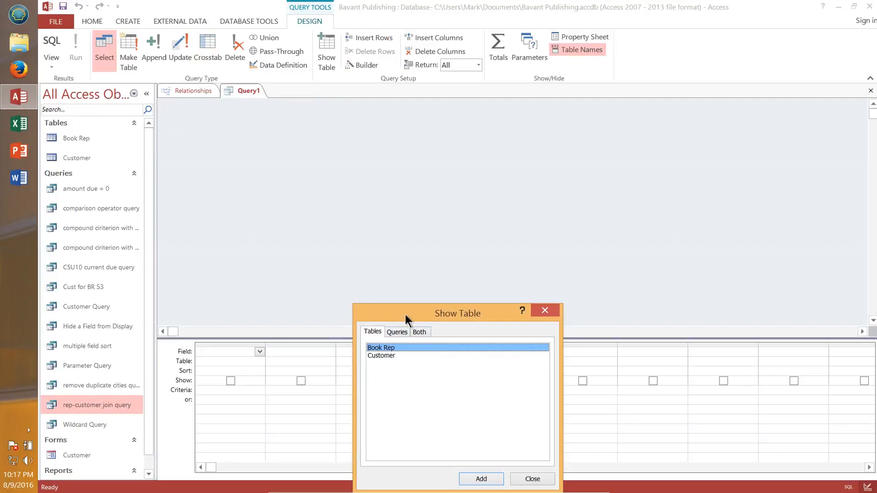
drag(405, 314, 409, 120)
click(375, 163)
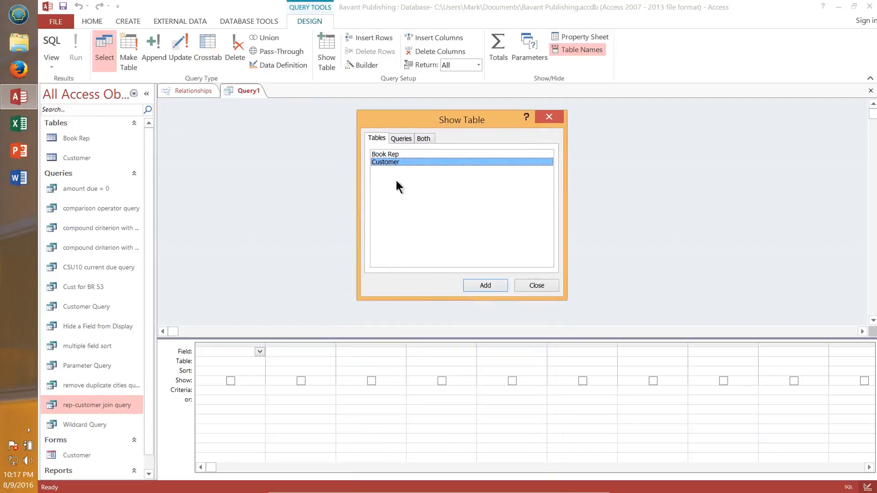
click(483, 285)
click(543, 285)
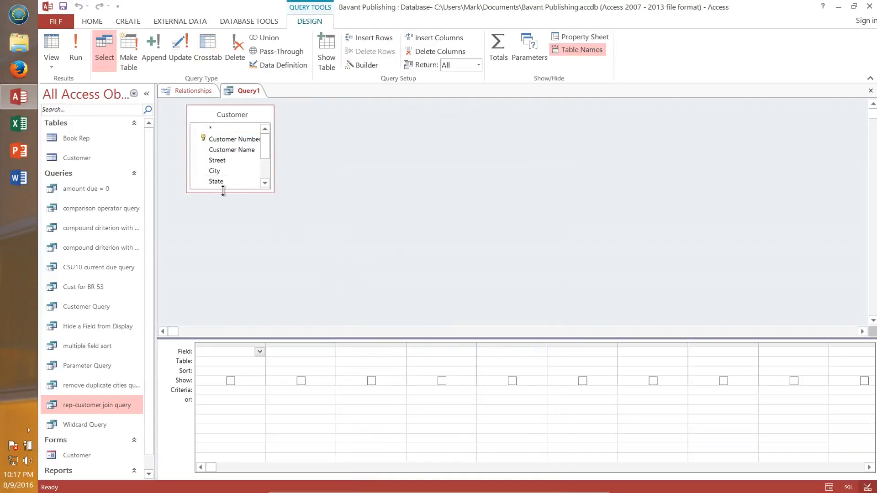
drag(223, 191, 243, 264)
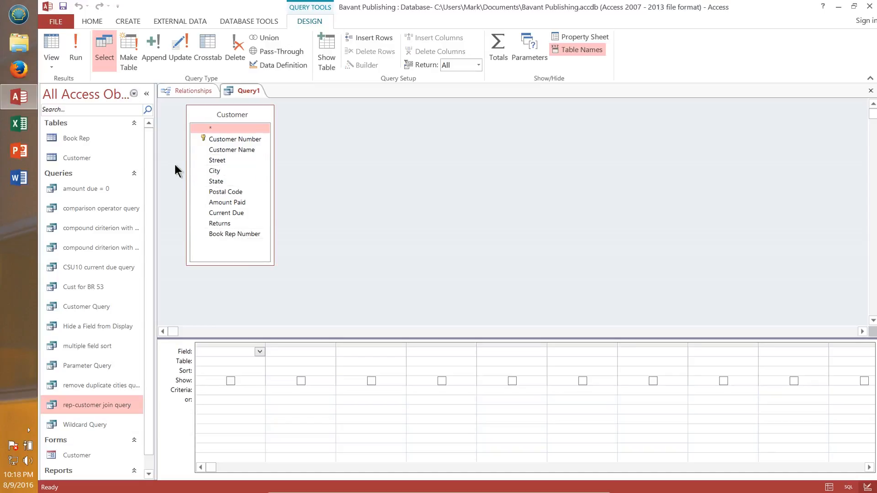
Step: Add the Amount Paid field to the grid, turn on totals, and set its total to Avg
double_click(230, 201)
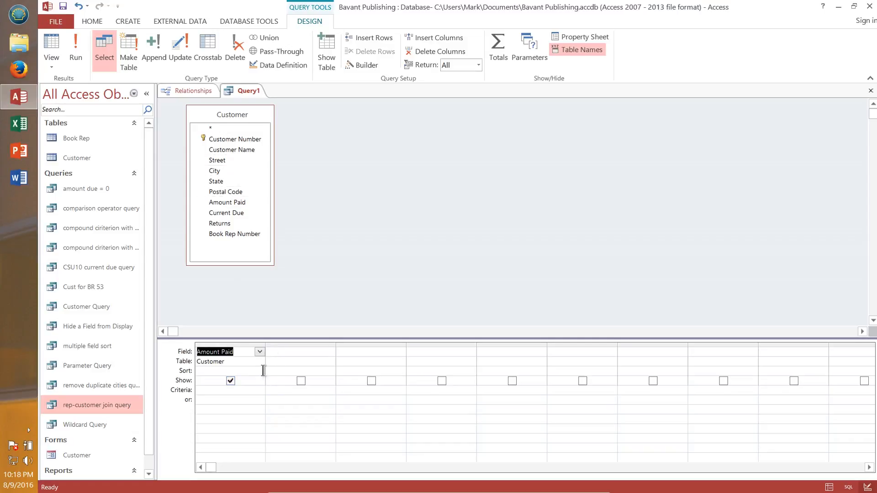
click(497, 47)
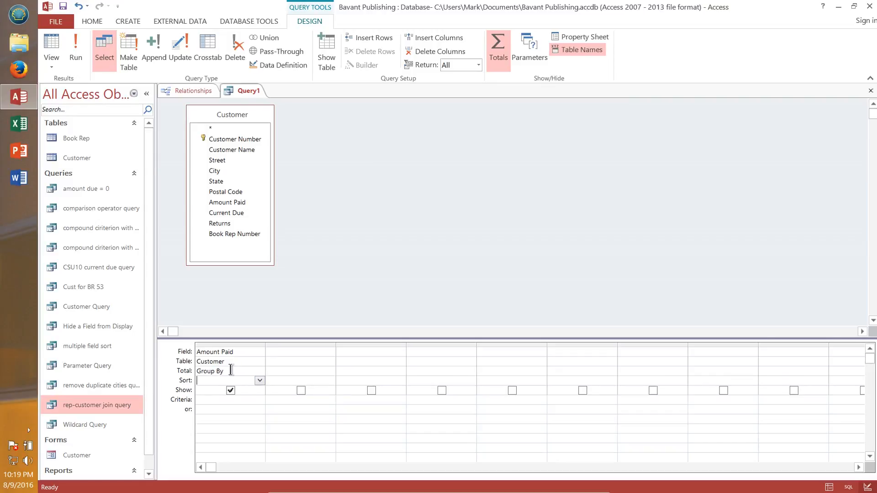
click(259, 371)
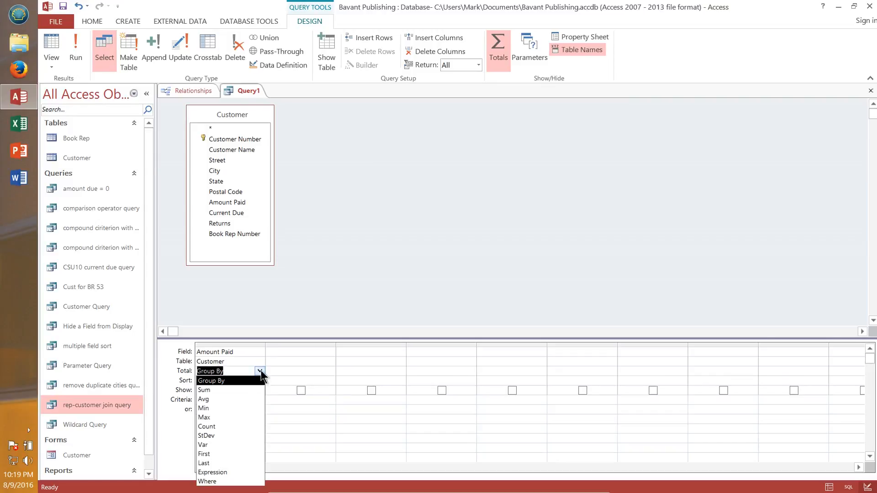
click(219, 399)
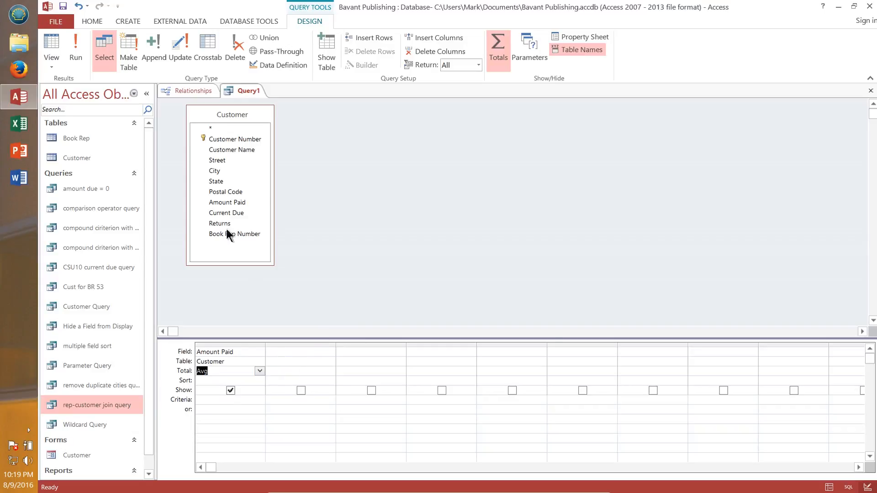
Step: Run the query to view the average amount paid, then return to Design view
click(73, 48)
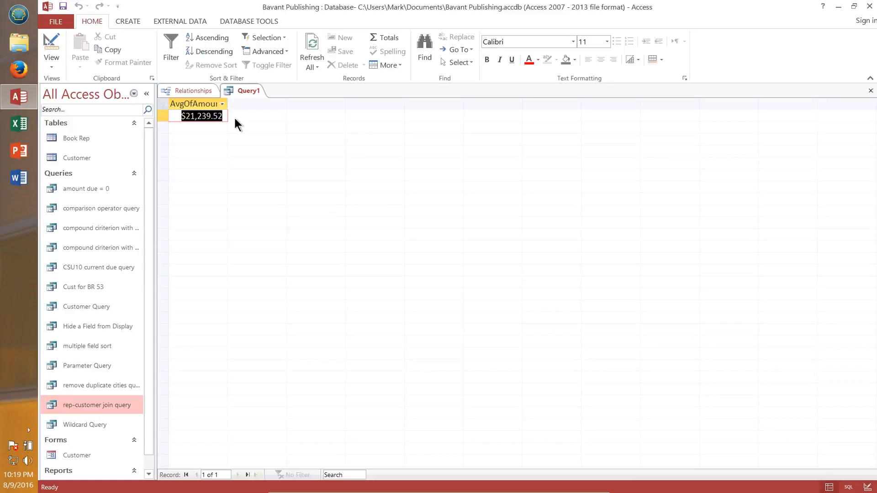
click(204, 116)
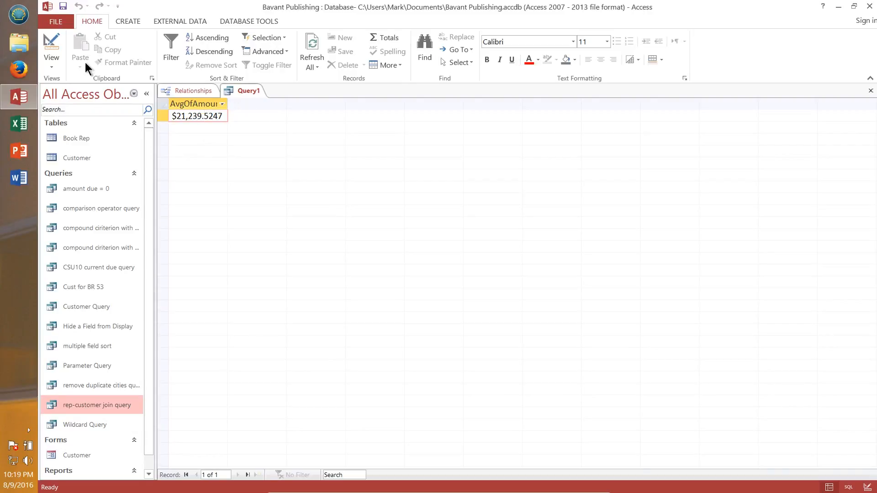
click(58, 41)
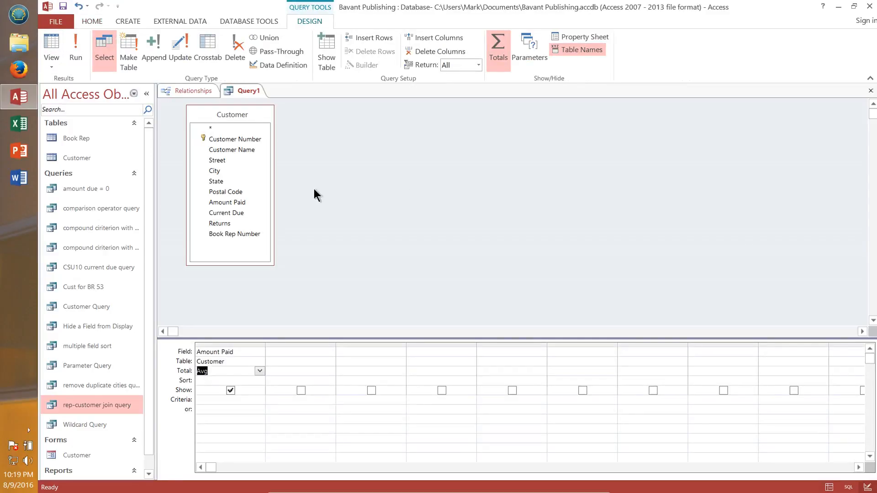
Step: Add Book Rep Number to the grid with criterion 42 and run the query
double_click(247, 234)
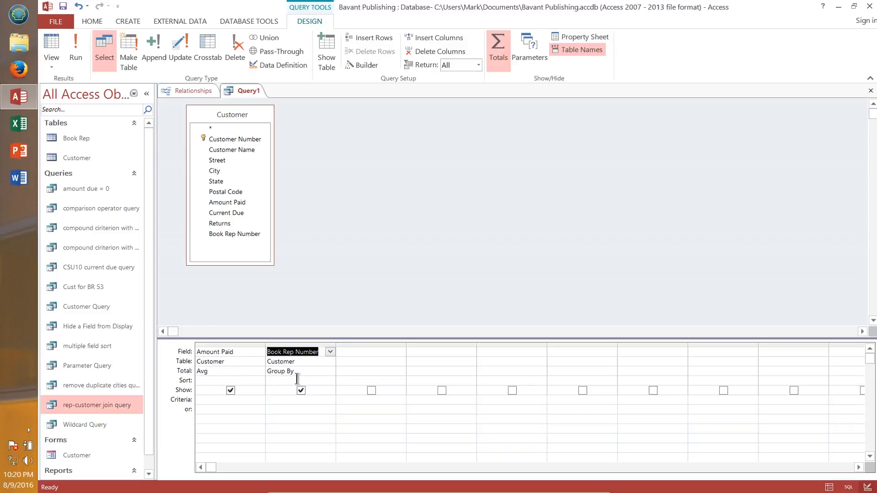
click(300, 402)
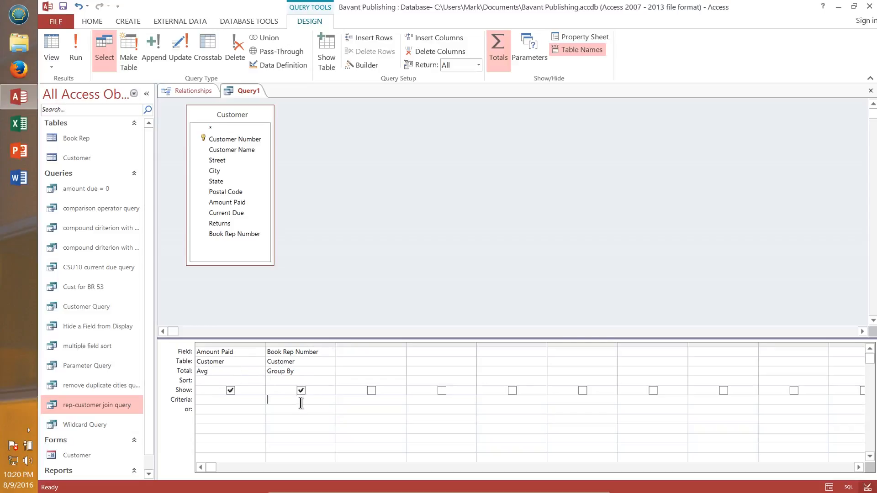
text(42)
click(76, 47)
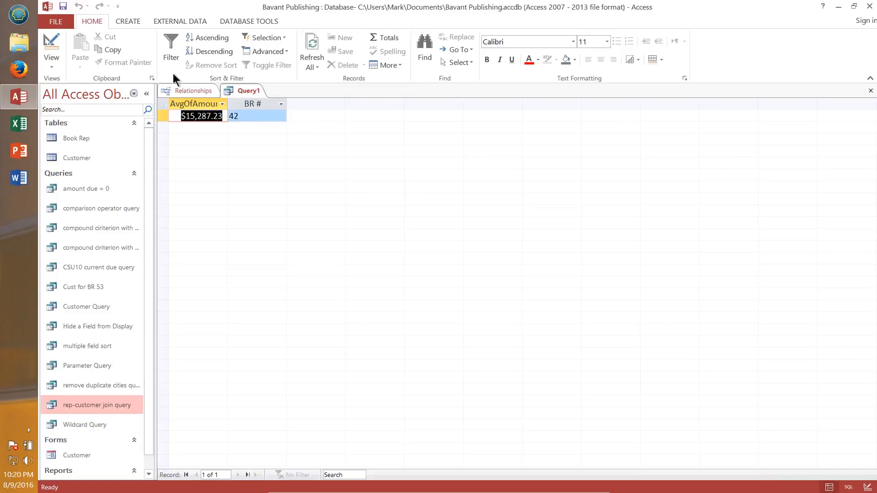
Step: Return to Design view and save the query object as avg statistic
click(52, 42)
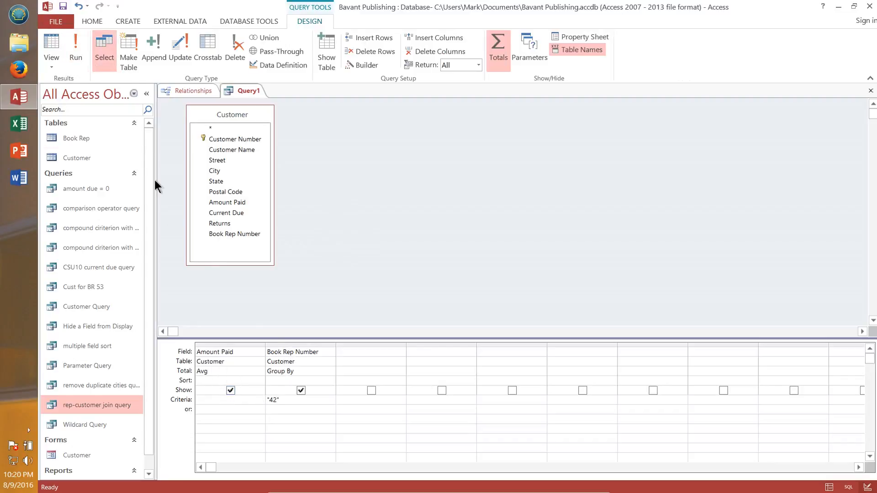
click(60, 20)
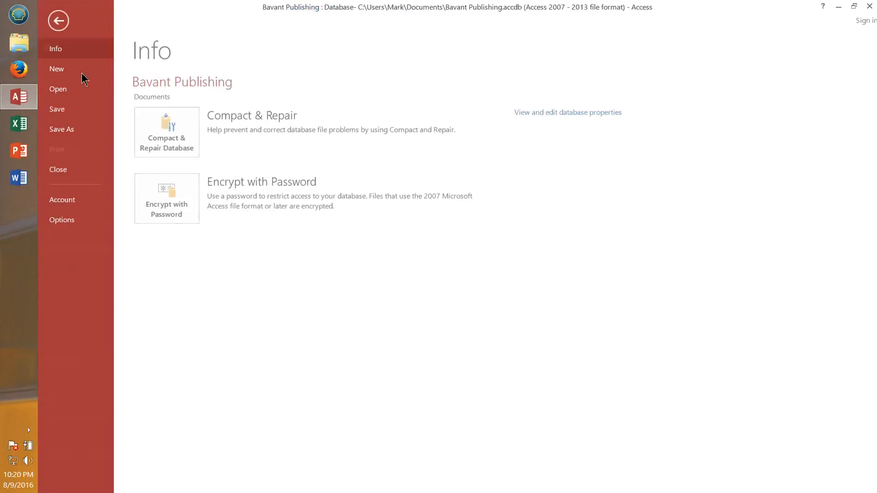
click(68, 130)
click(241, 157)
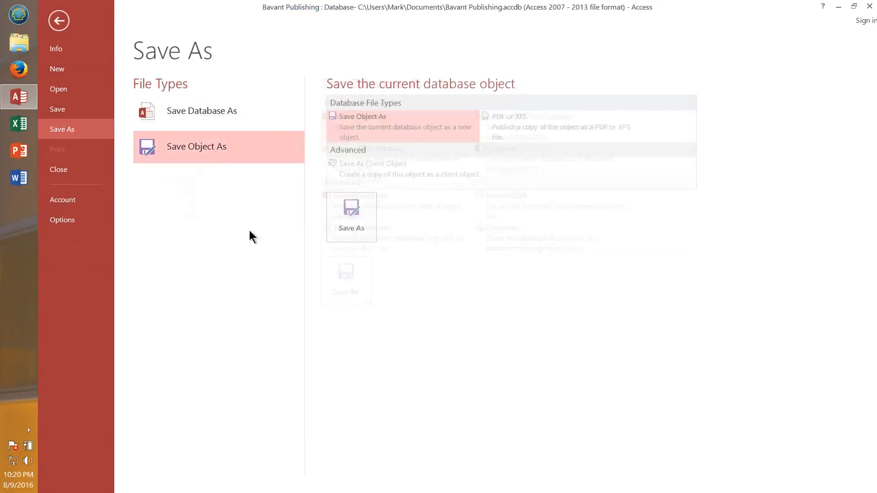
click(360, 235)
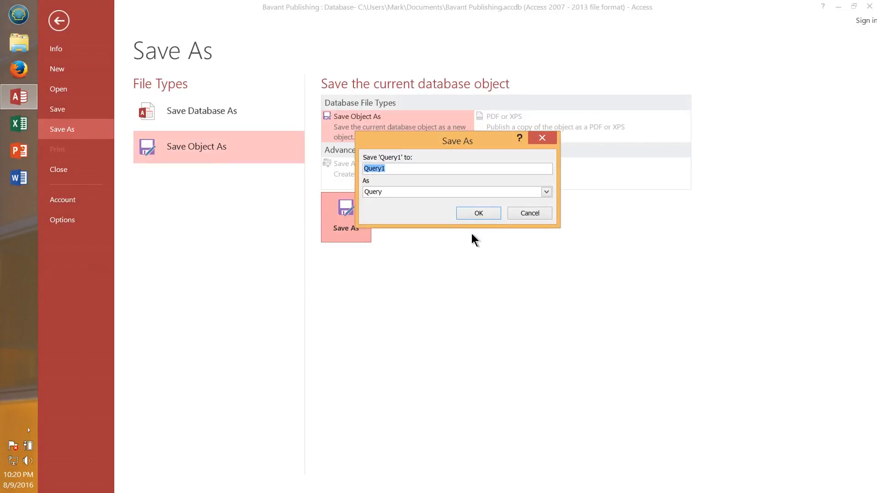
text(avg stati)
text(t)
key(BackSpace)
key(BackSpace)
text(istic)
click(478, 212)
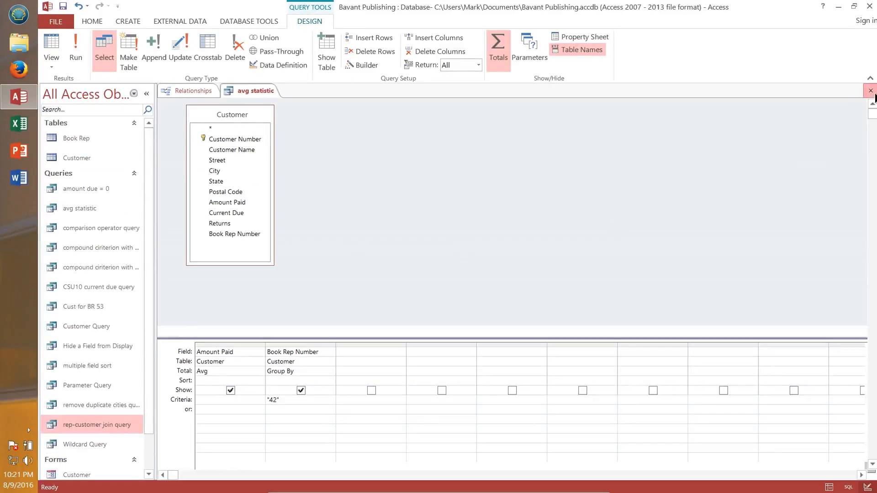
Step: Close the avg statistic query and start a new query design with the Customer table, enlarging its field list
click(870, 90)
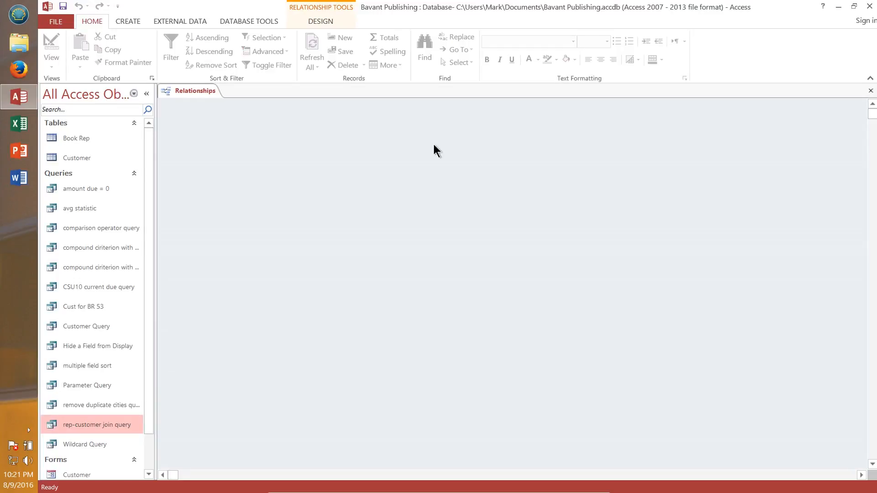
click(130, 20)
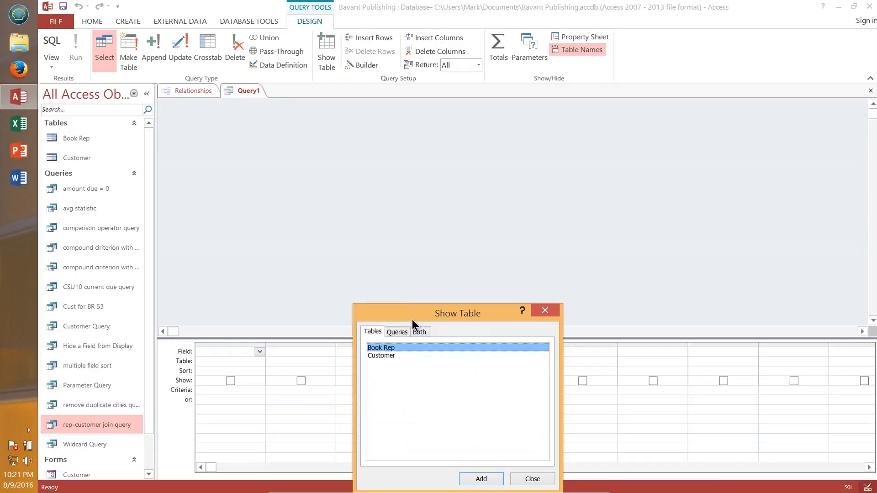
drag(413, 320, 357, 208)
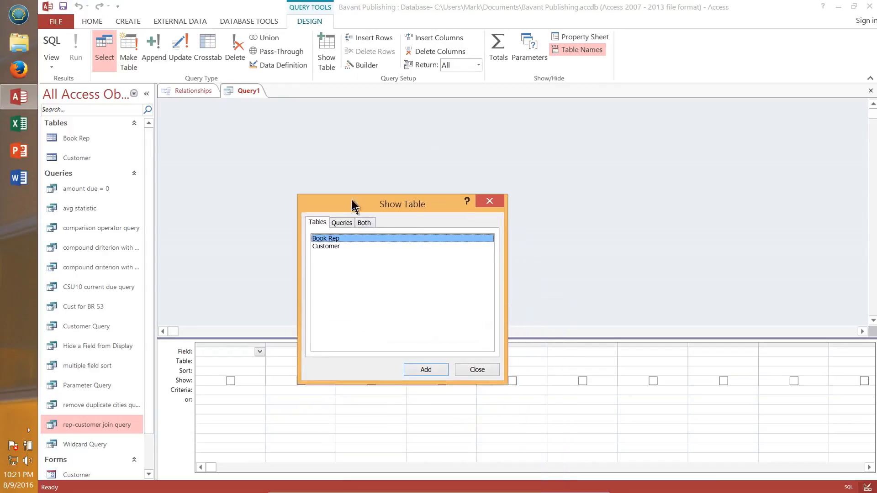
click(333, 245)
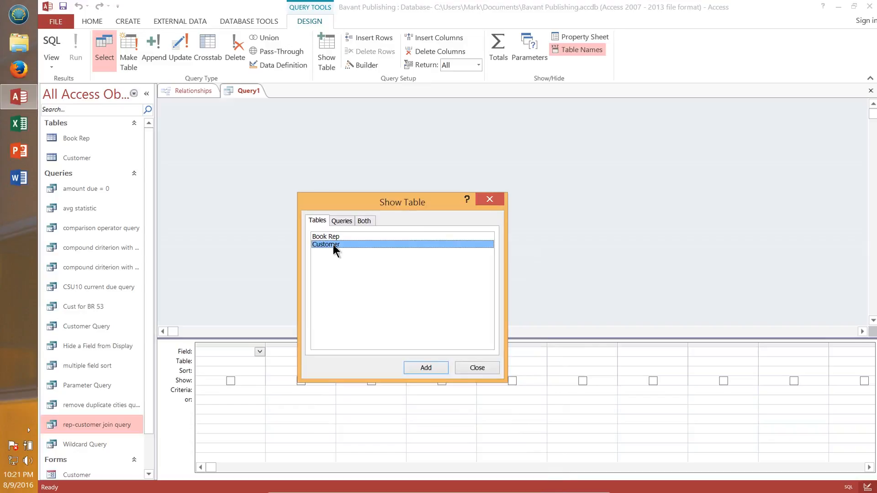
click(426, 368)
click(480, 369)
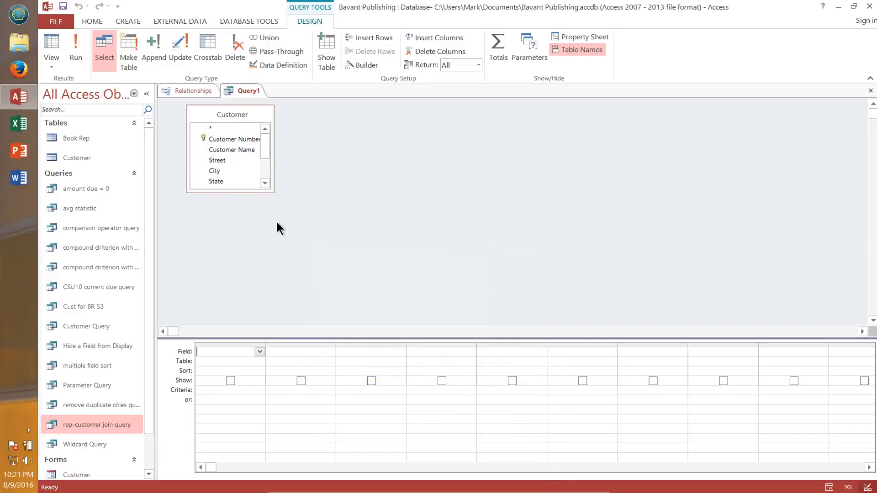
drag(269, 190, 337, 285)
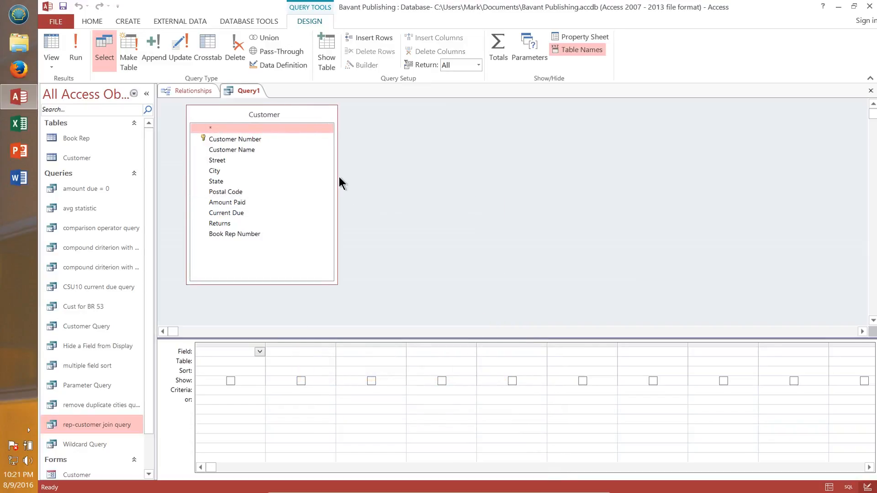
Step: Add Amount Paid and Book Rep Number to the grid, with Amount Paid in the first column and Book Rep Number second
double_click(247, 233)
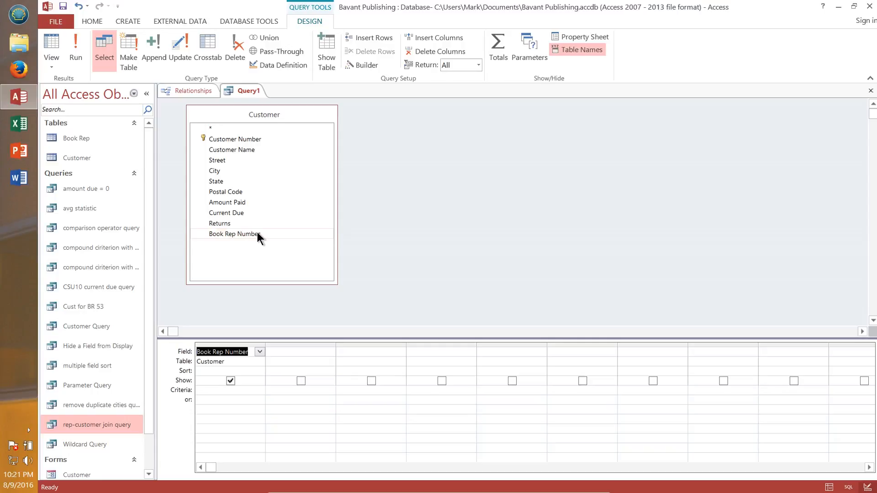
double_click(238, 203)
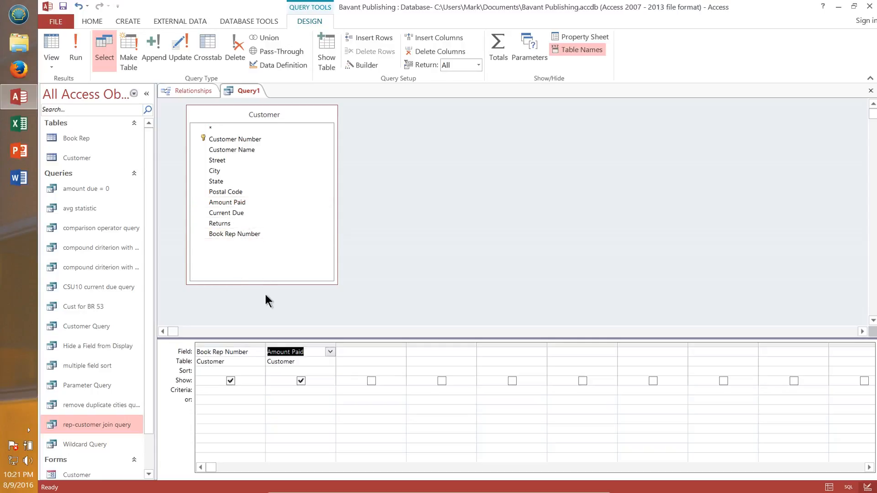
click(306, 345)
click(239, 350)
click(259, 351)
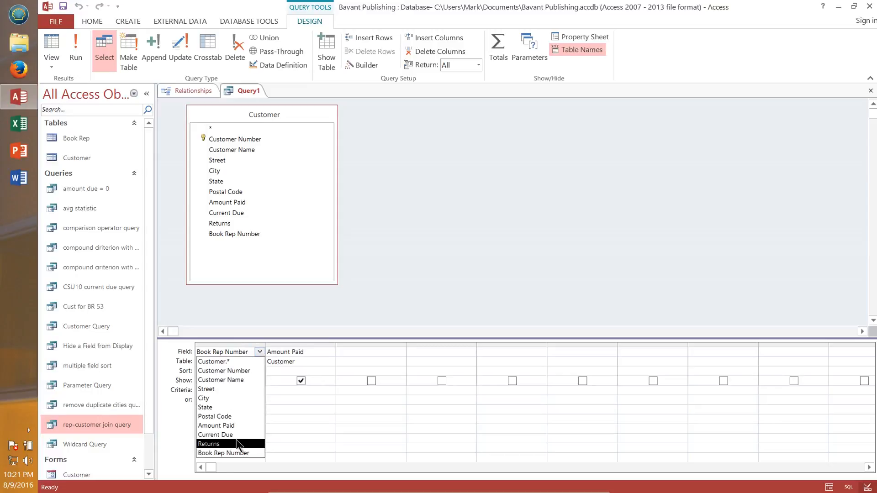
click(230, 426)
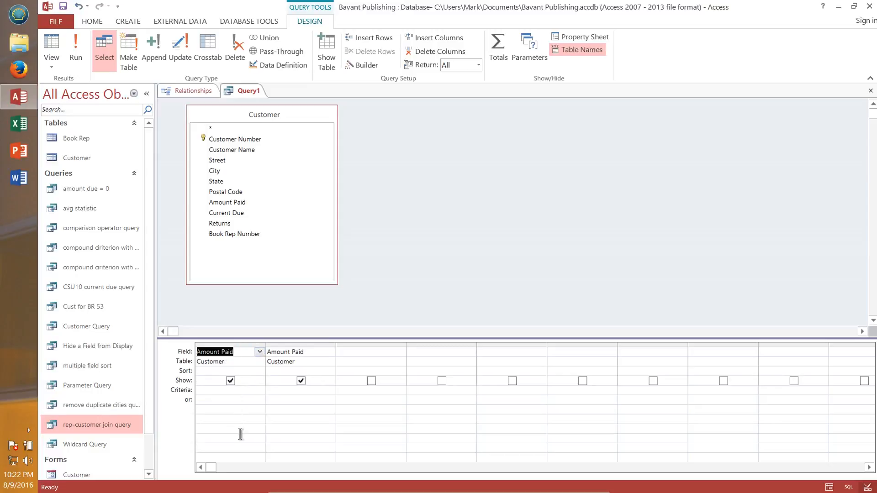
click(322, 351)
click(330, 354)
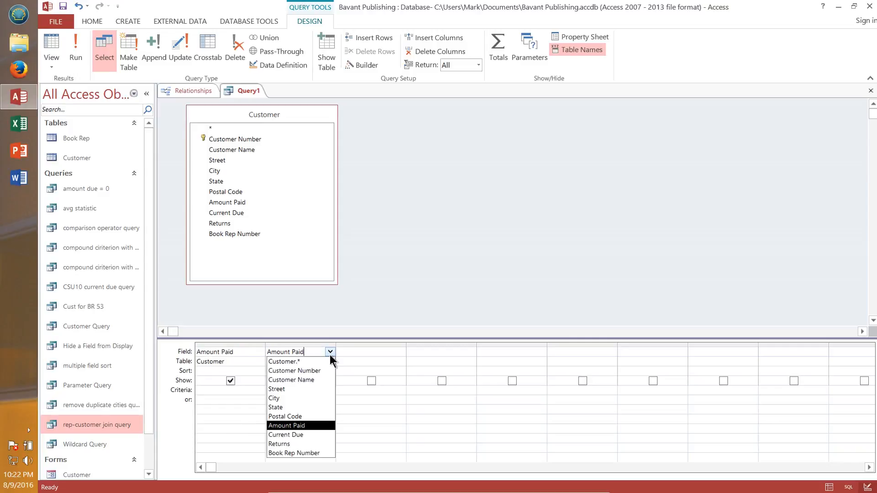
click(307, 452)
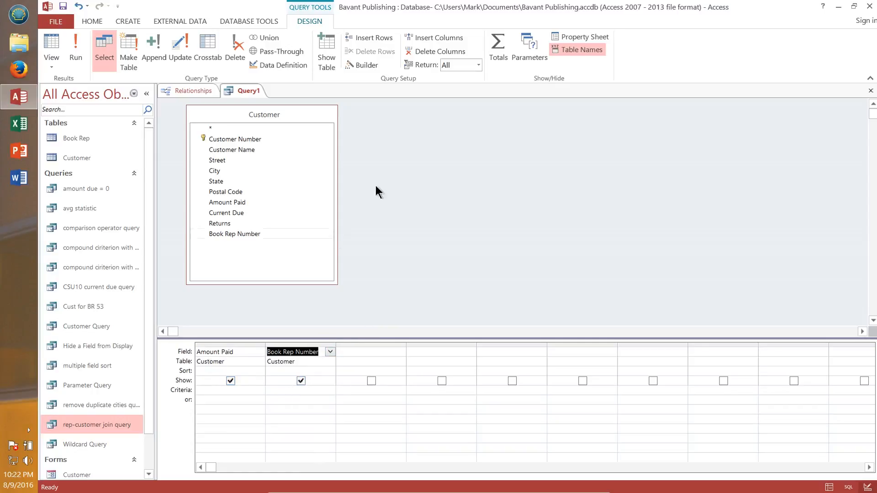
Step: Turn on totals, setting the Amount Paid total to Sum and the Book Rep Number total to Where
click(500, 40)
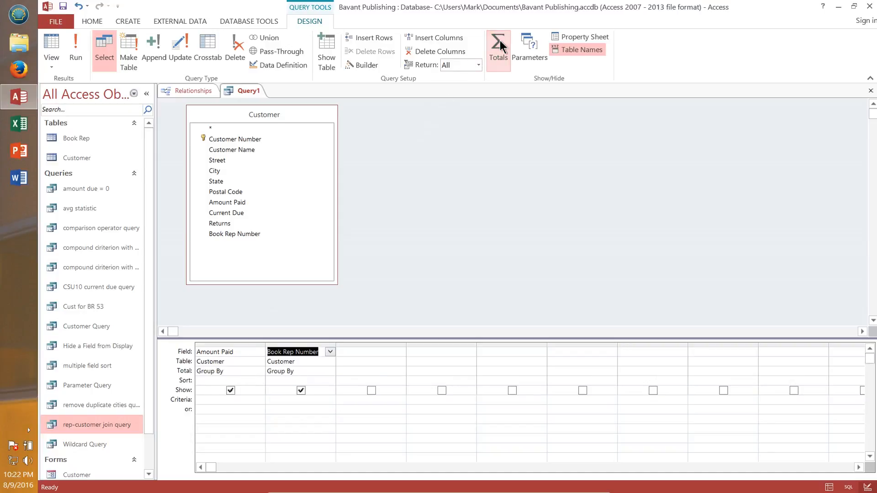
click(247, 371)
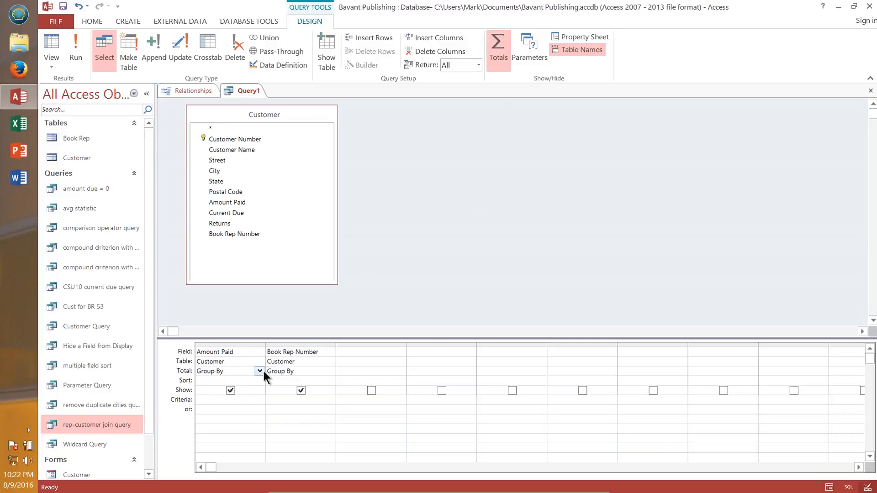
click(261, 371)
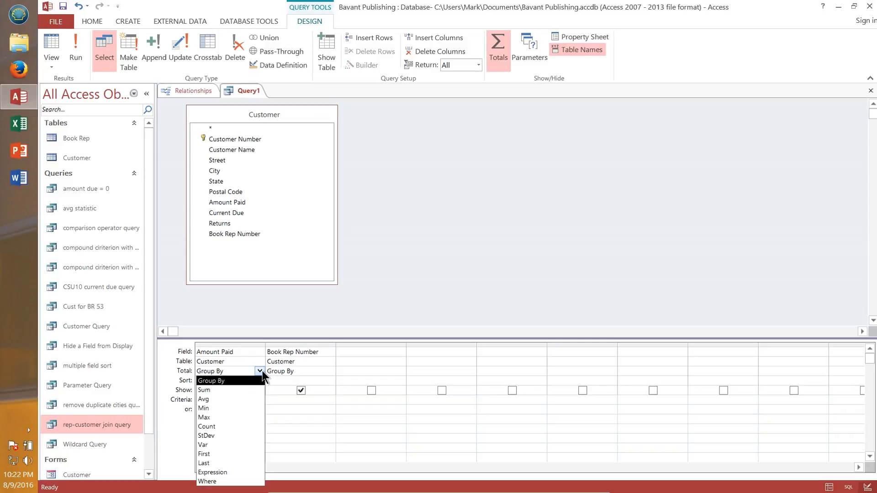
click(227, 391)
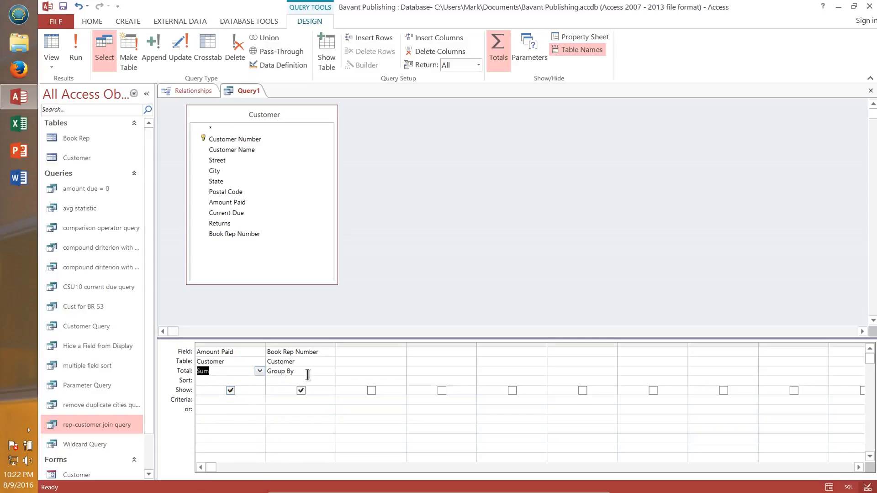
click(314, 371)
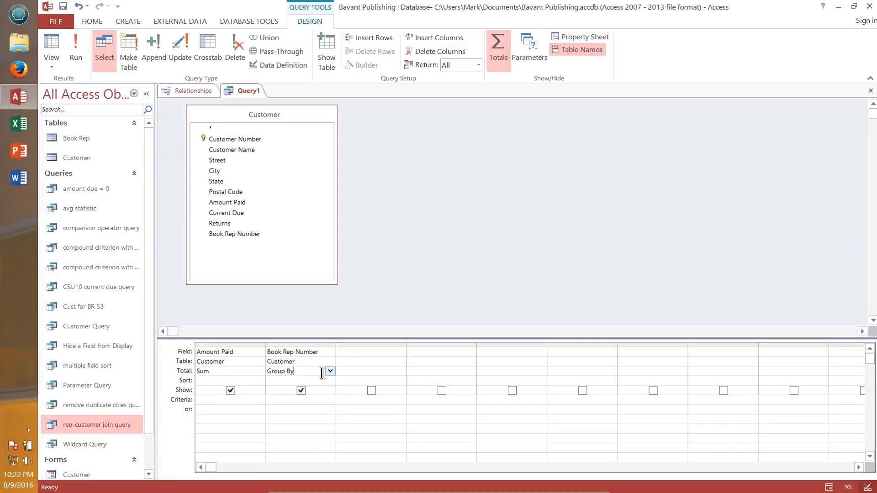
click(329, 372)
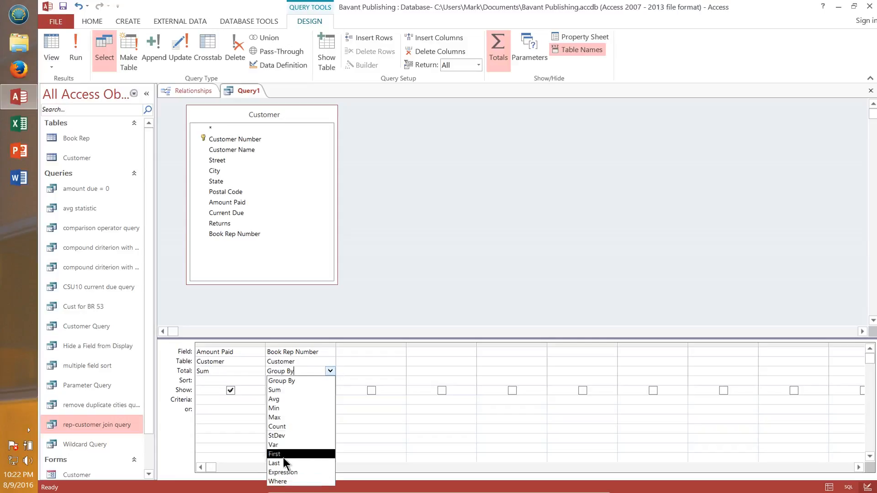
click(278, 482)
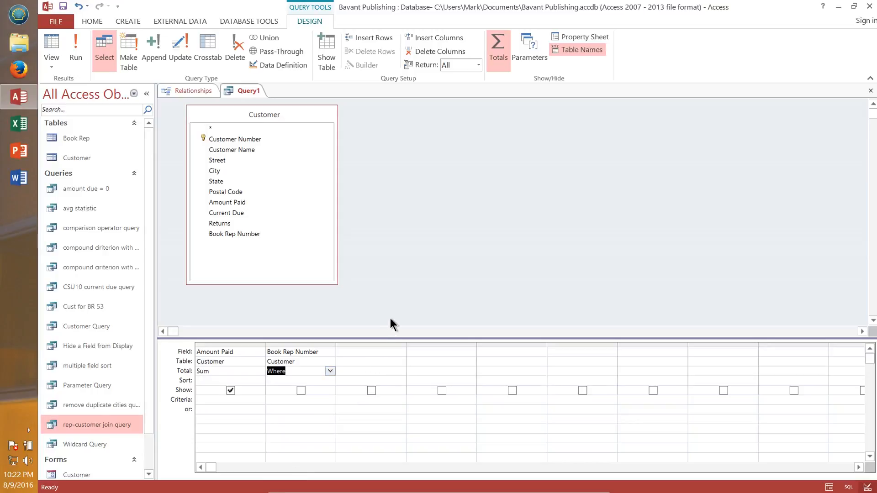
Step: Enter 42 as the Book Rep Number criterion and run the query
click(302, 399)
text(42)
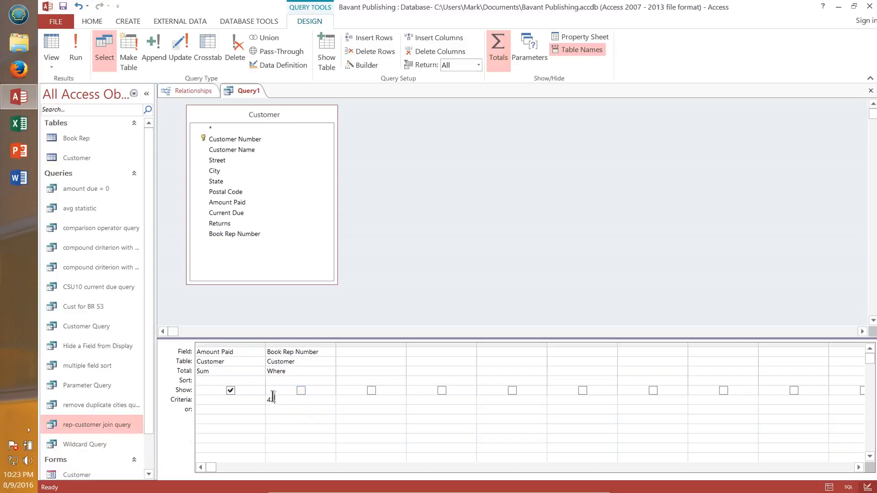
click(77, 51)
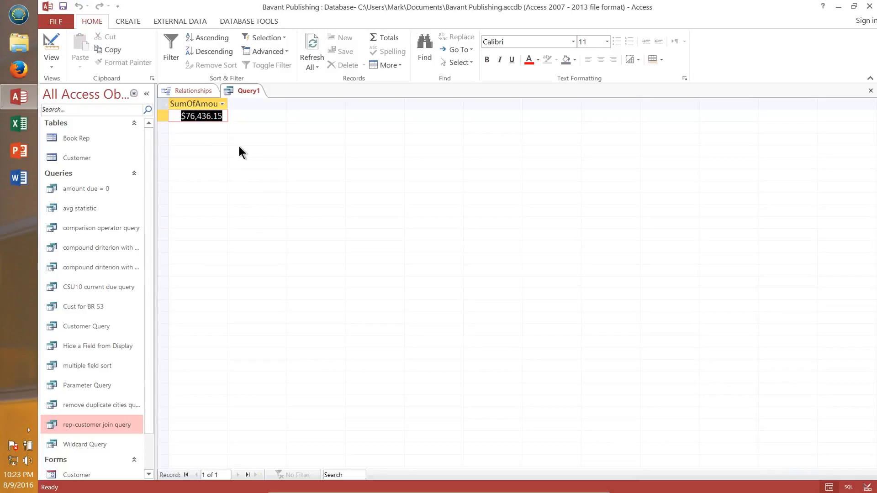
Step: Return to Design view, close the query and save it as criteria using where clause
key(ctrl+period)
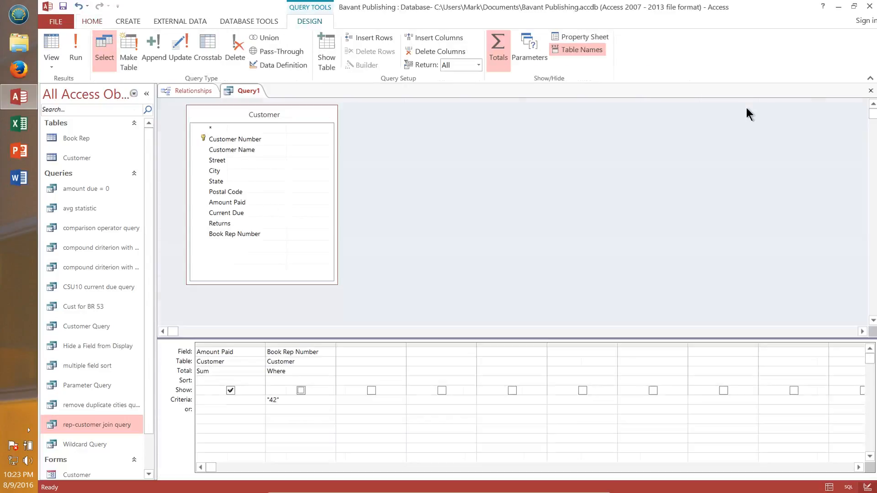
click(870, 91)
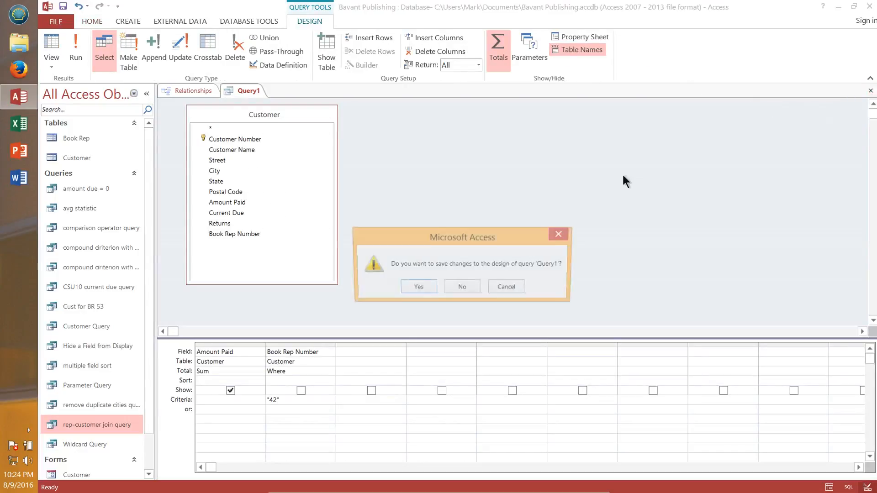
click(410, 287)
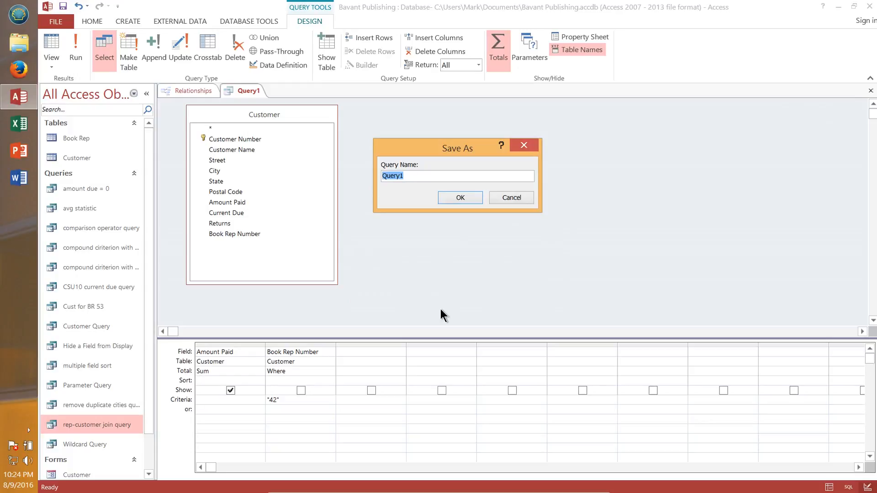
text(criteria using where clause)
click(459, 197)
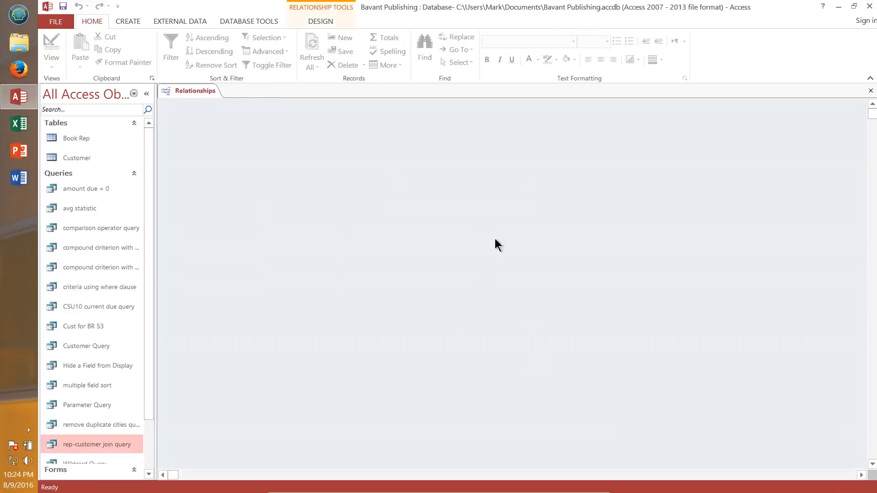
Step: Close the Relationships window and start the Crosstab Query Wizard for a new query
click(871, 91)
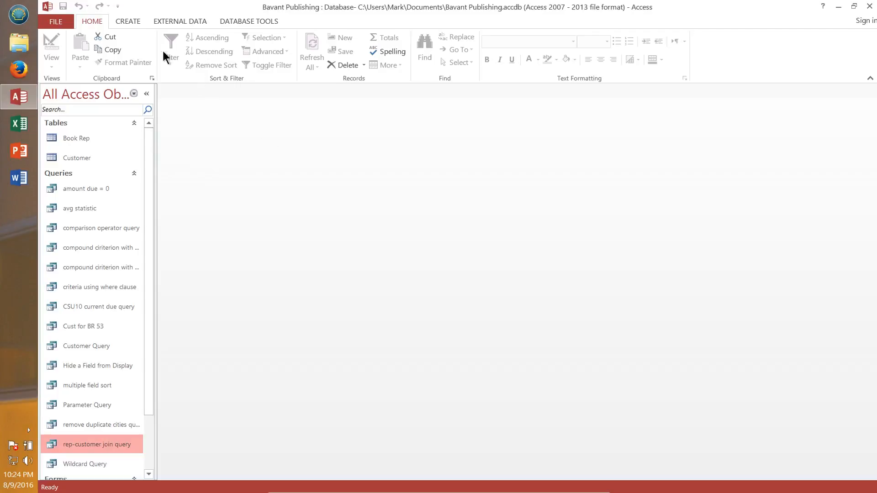
click(125, 19)
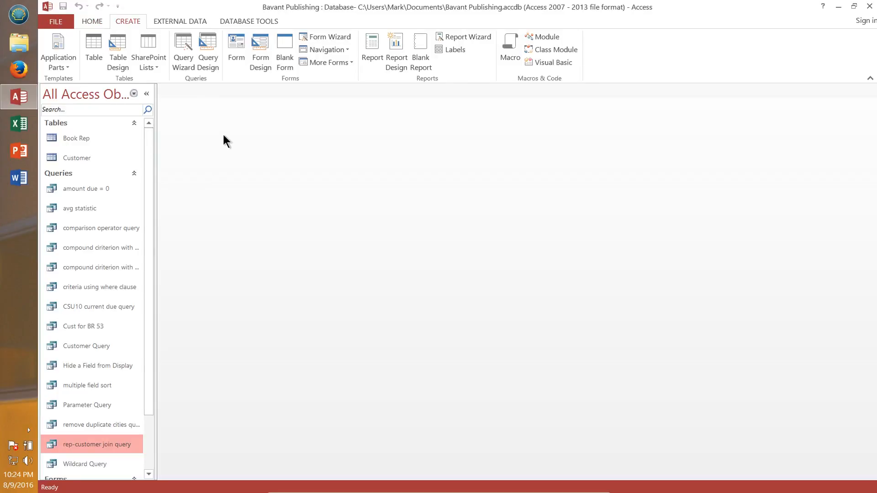
click(183, 50)
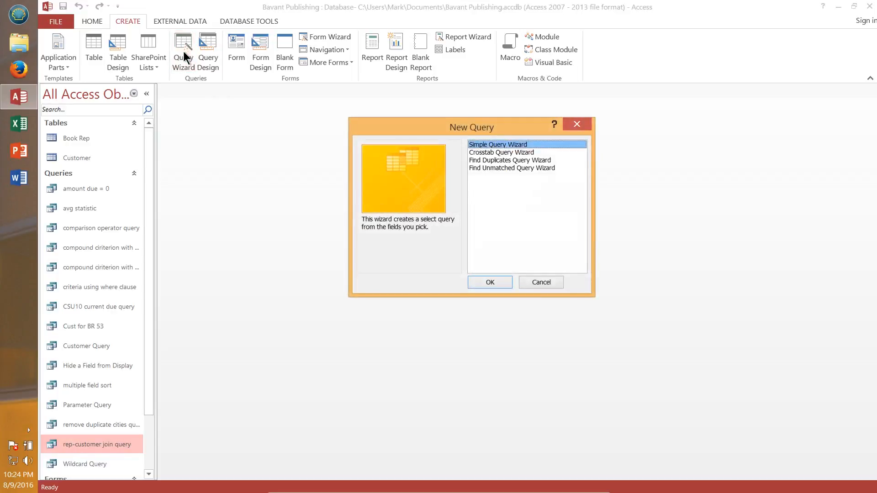
click(496, 154)
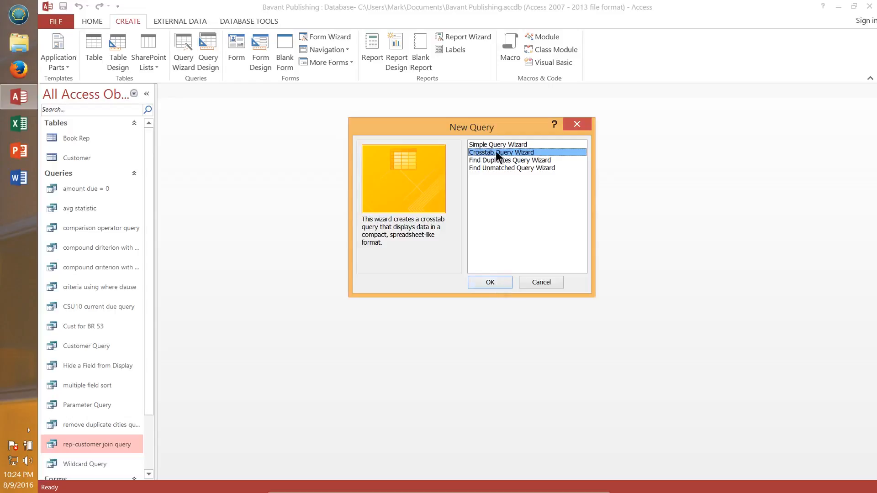
click(492, 281)
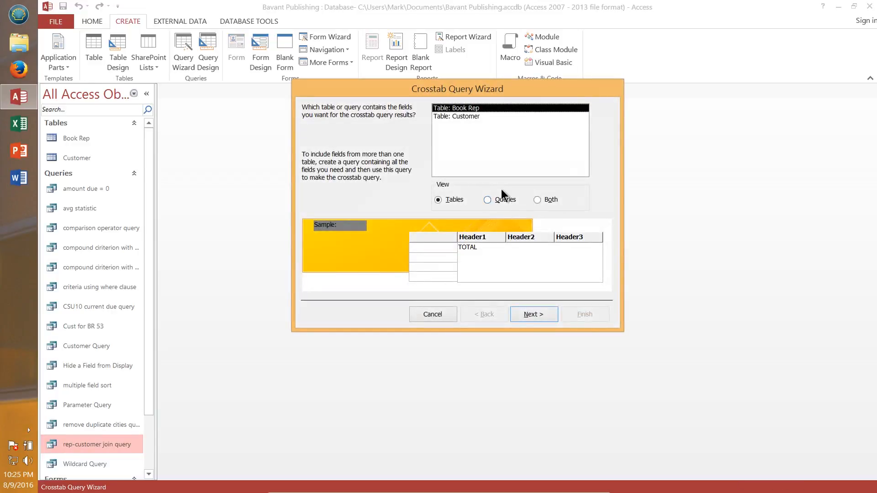
Step: Base the crosstab on the Customer table, with State as row headings and Book Rep Number as column headings
click(463, 115)
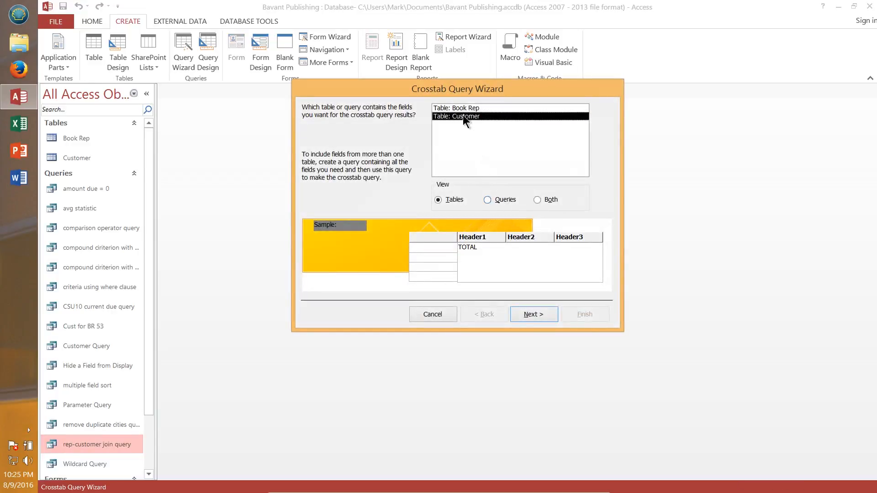
click(541, 315)
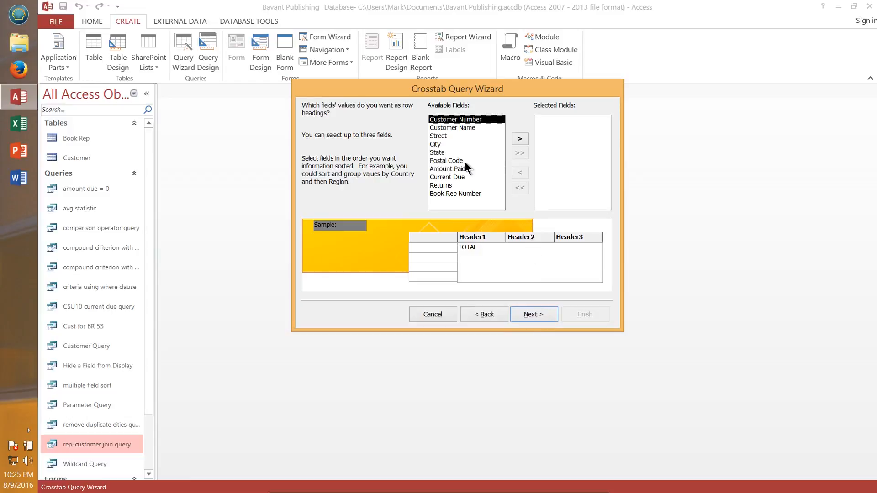
click(441, 152)
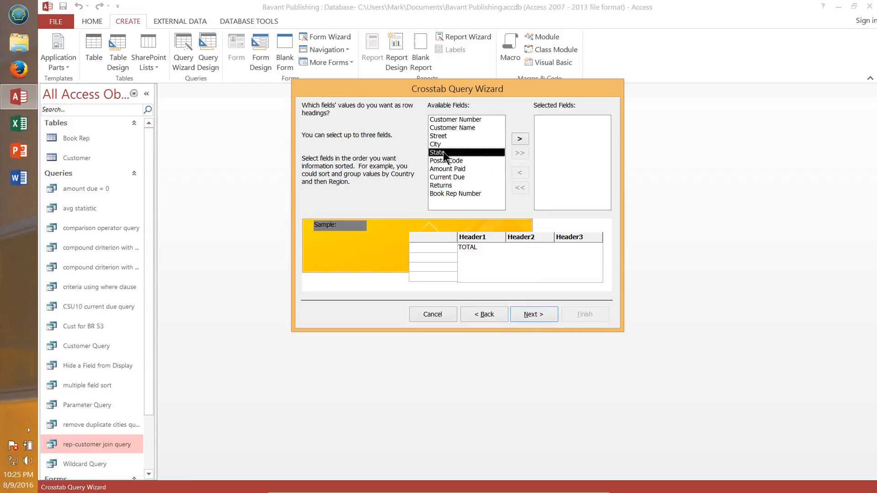
click(520, 139)
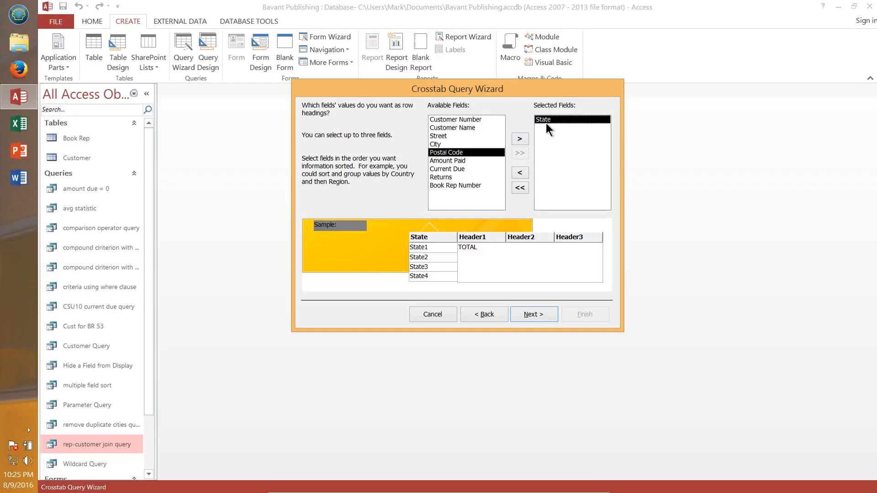
click(536, 313)
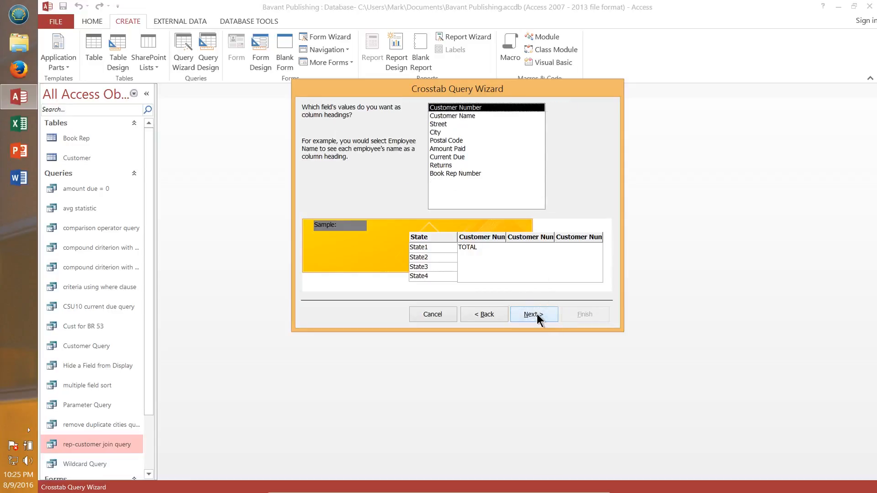
click(472, 173)
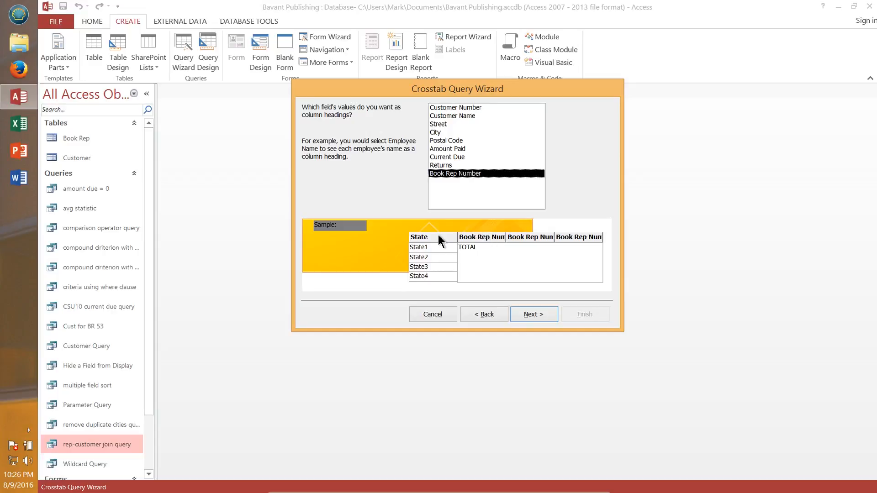
click(534, 315)
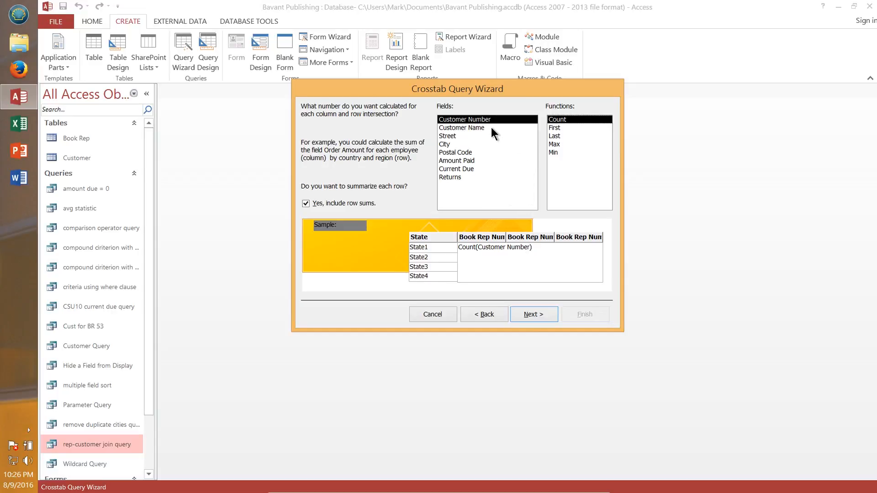
Step: Calculate the Sum of Returns for each row and column intersection
click(456, 176)
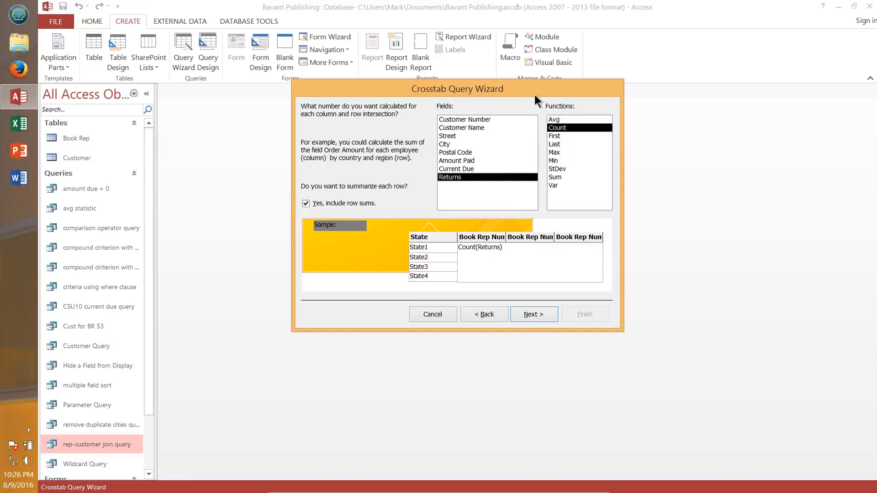
click(558, 177)
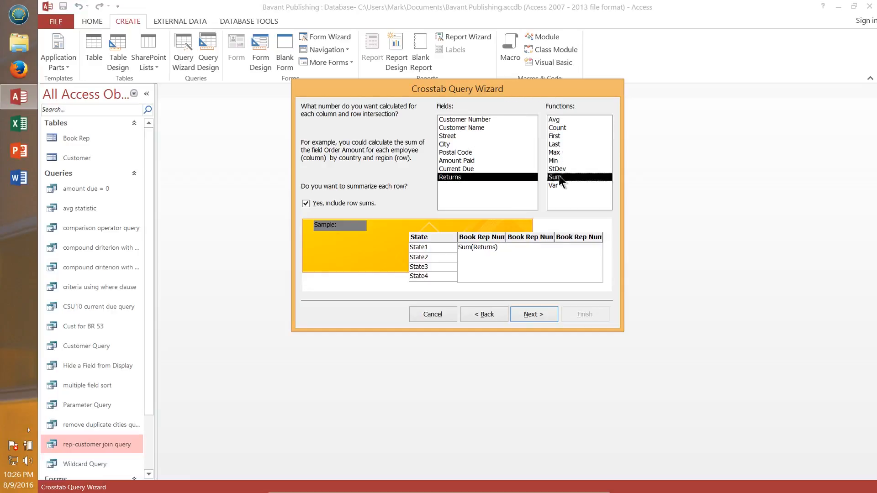
click(536, 312)
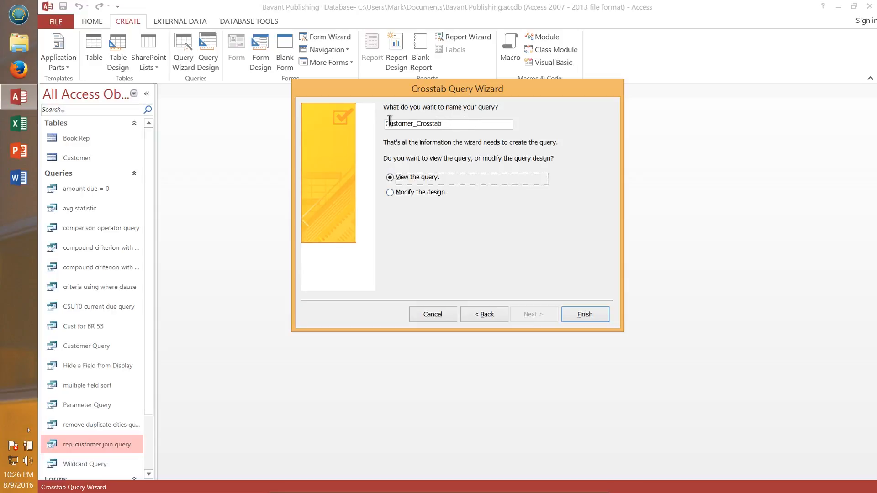
Step: Name the query state-rep Customer_Crosstab and finish the wizard to view it
click(462, 123)
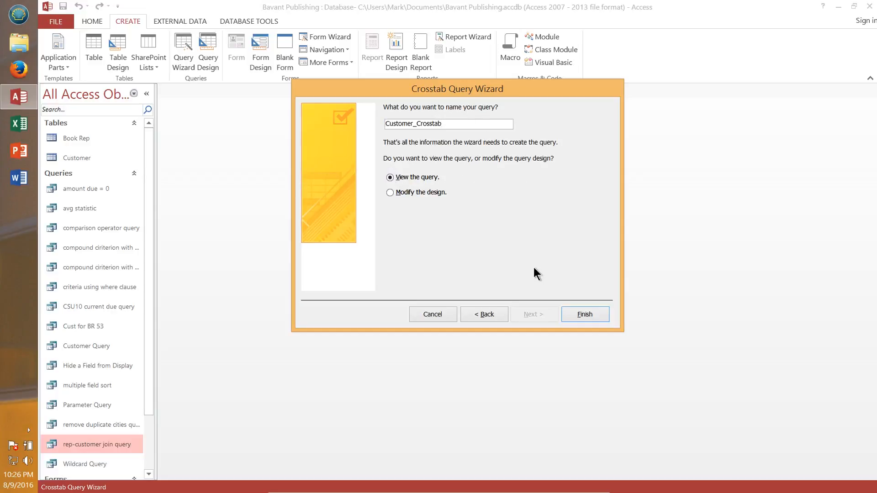
text(state-rep)
click(584, 315)
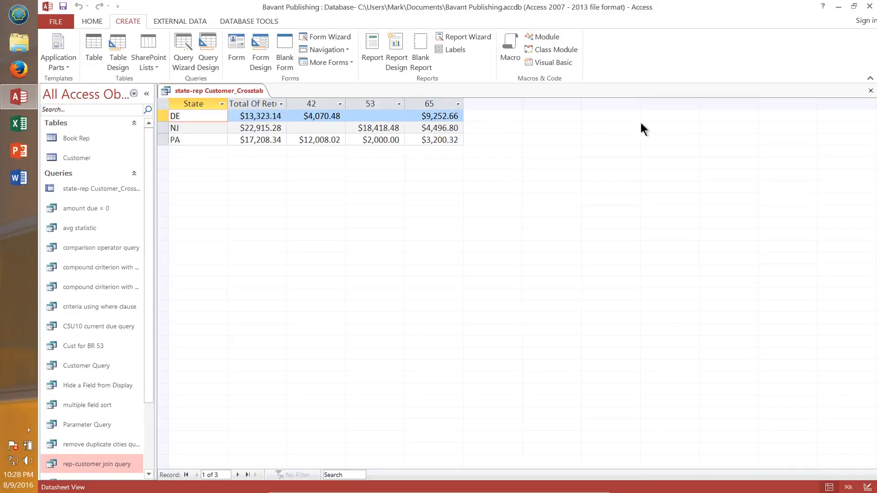
Step: Close the state-rep Customer_Crosstab query datasheet
click(870, 91)
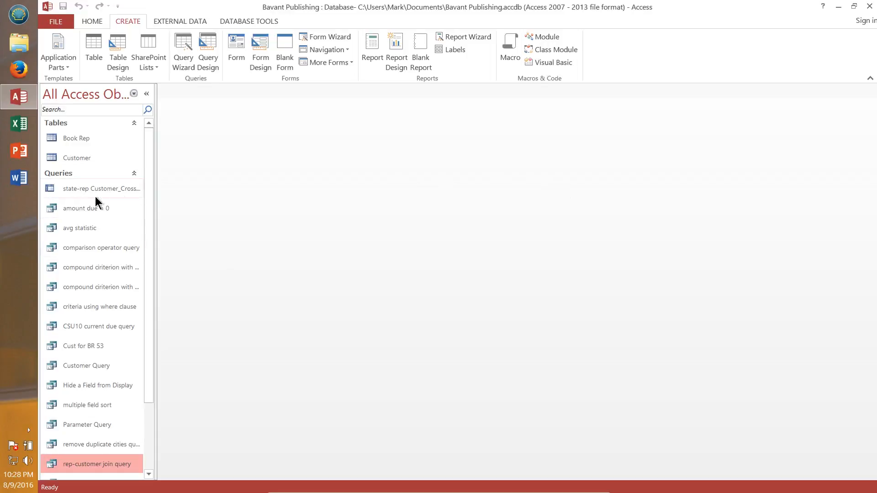
drag(149, 336, 155, 372)
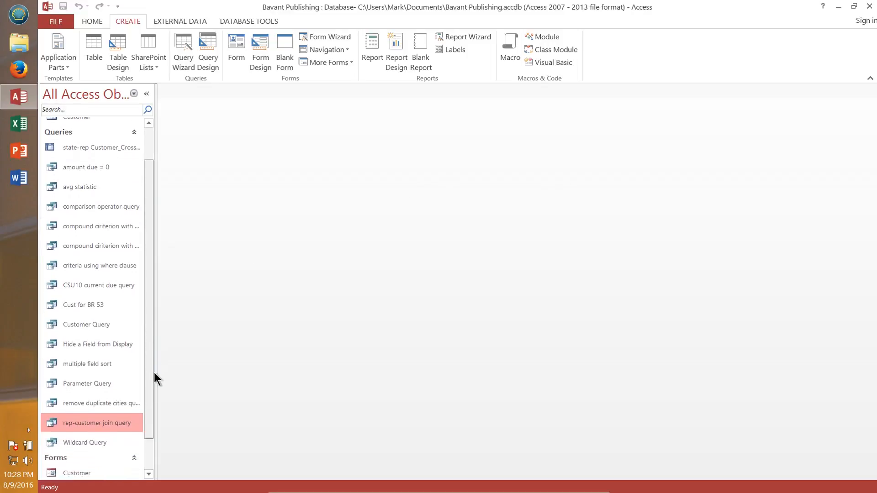
scroll(96, 365, up, 1)
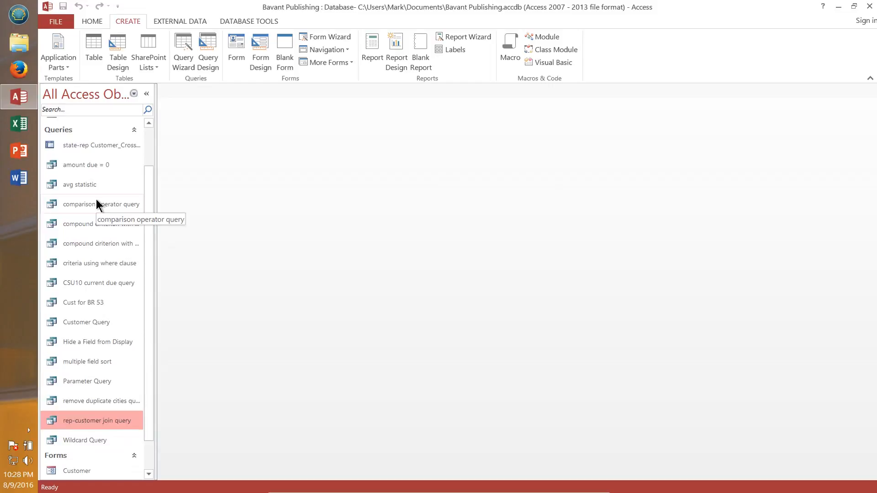